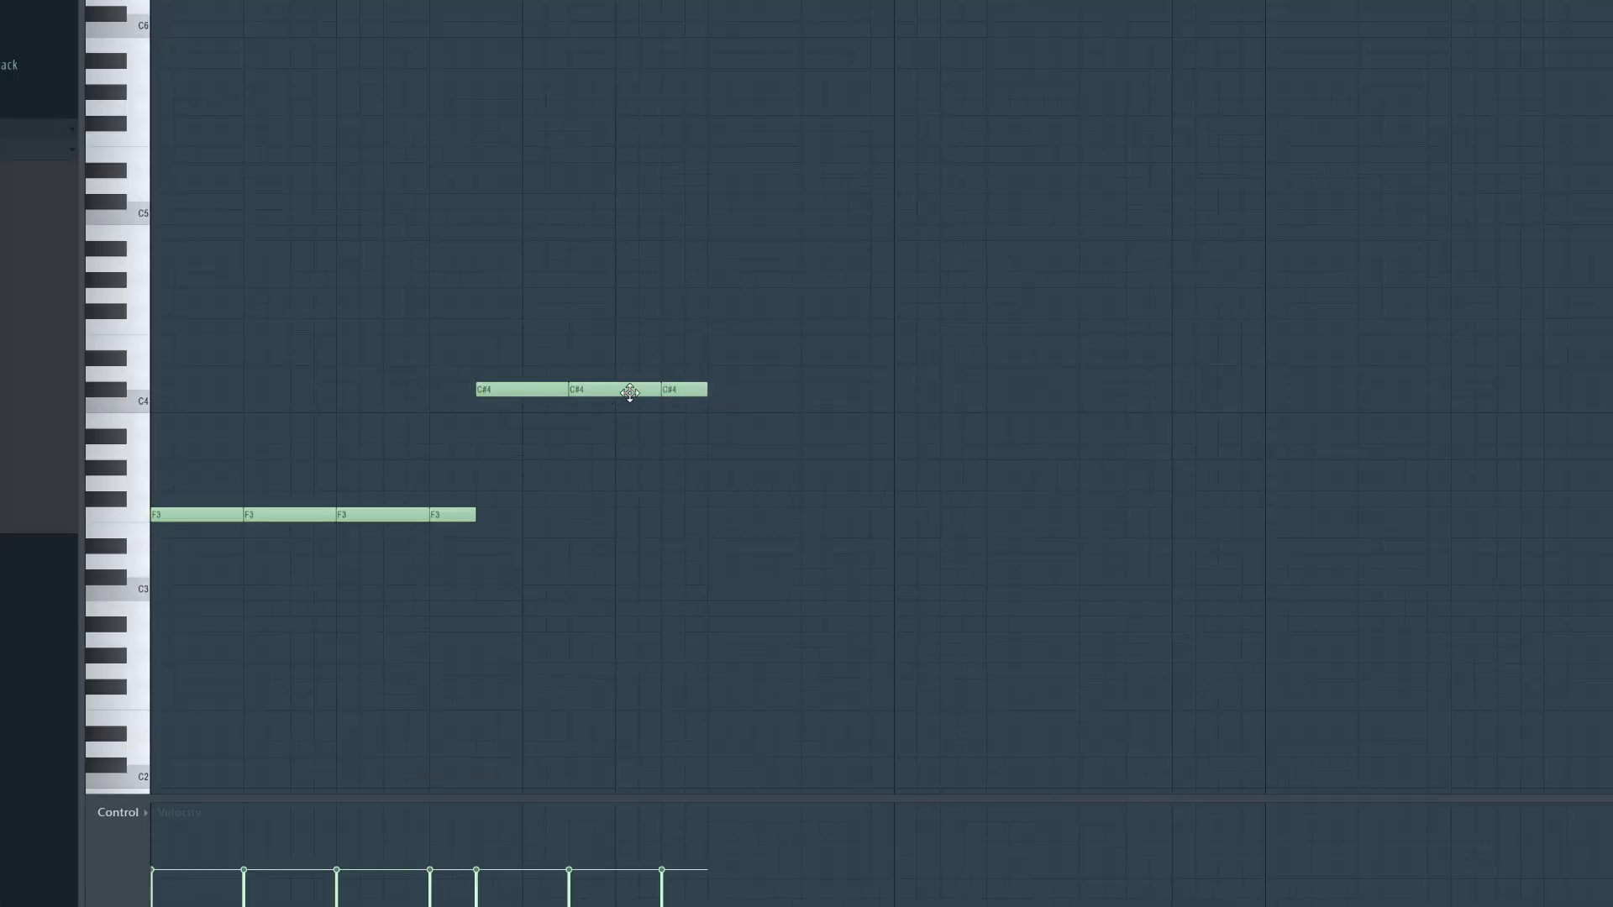
Place repeated G#3 notes from bar 3 and repeated C4 notes from just before bar 4 up to bar 5
left_click_drag(895, 440, 895, 473)
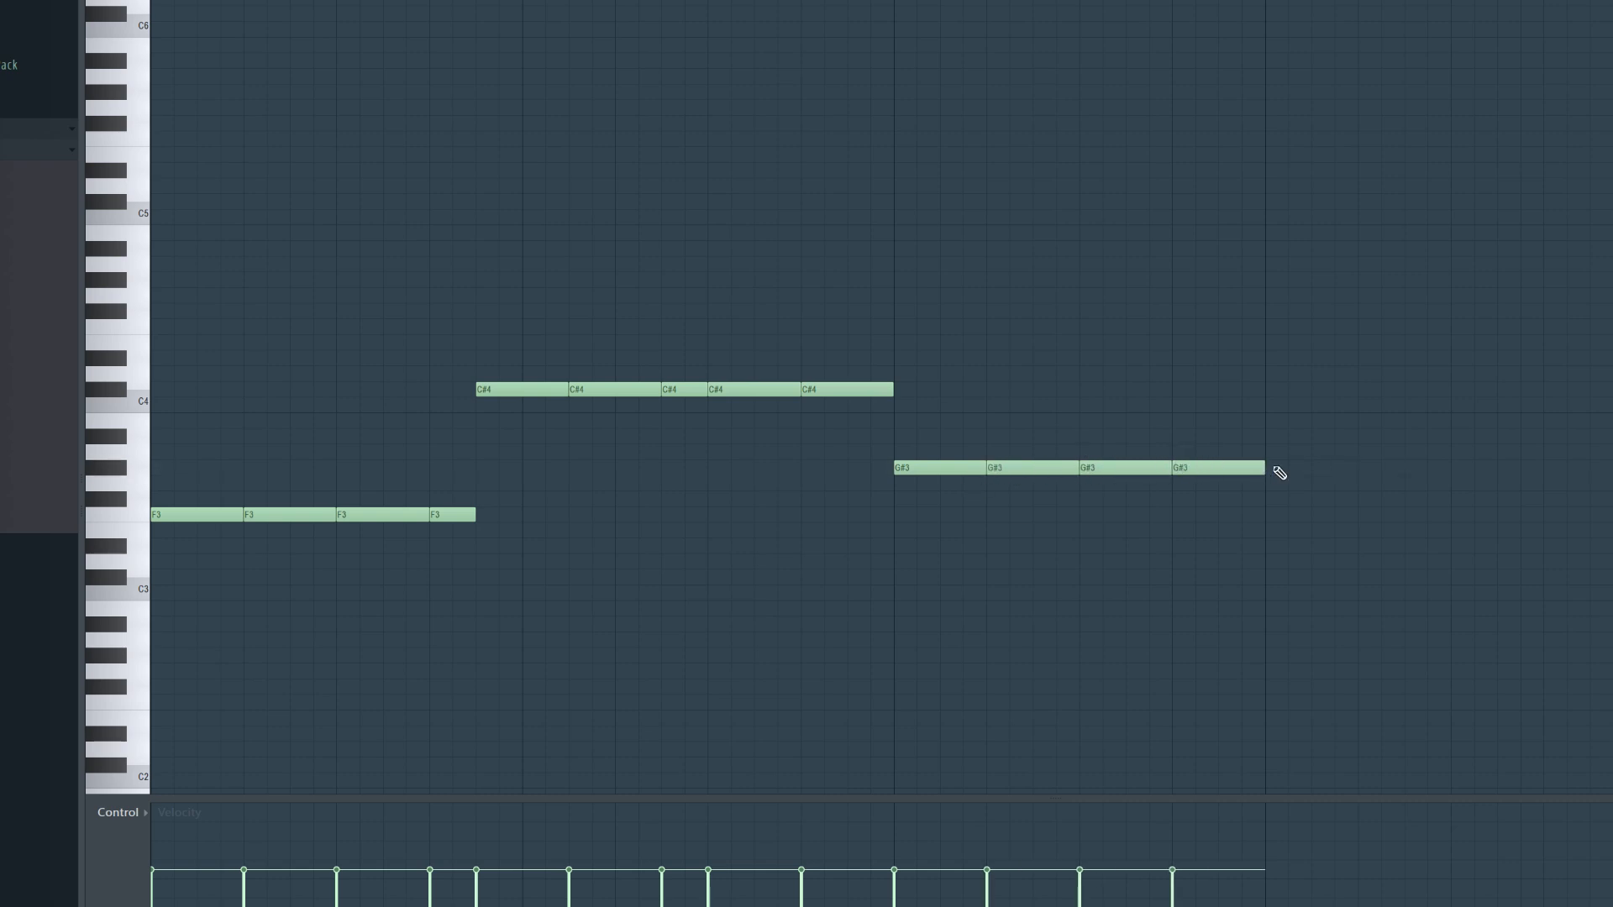
mouse_move(1232, 416)
left_mouse_down()
mouse_move(1225, 391)
mouse_move(1231, 410)
left_mouse_up()
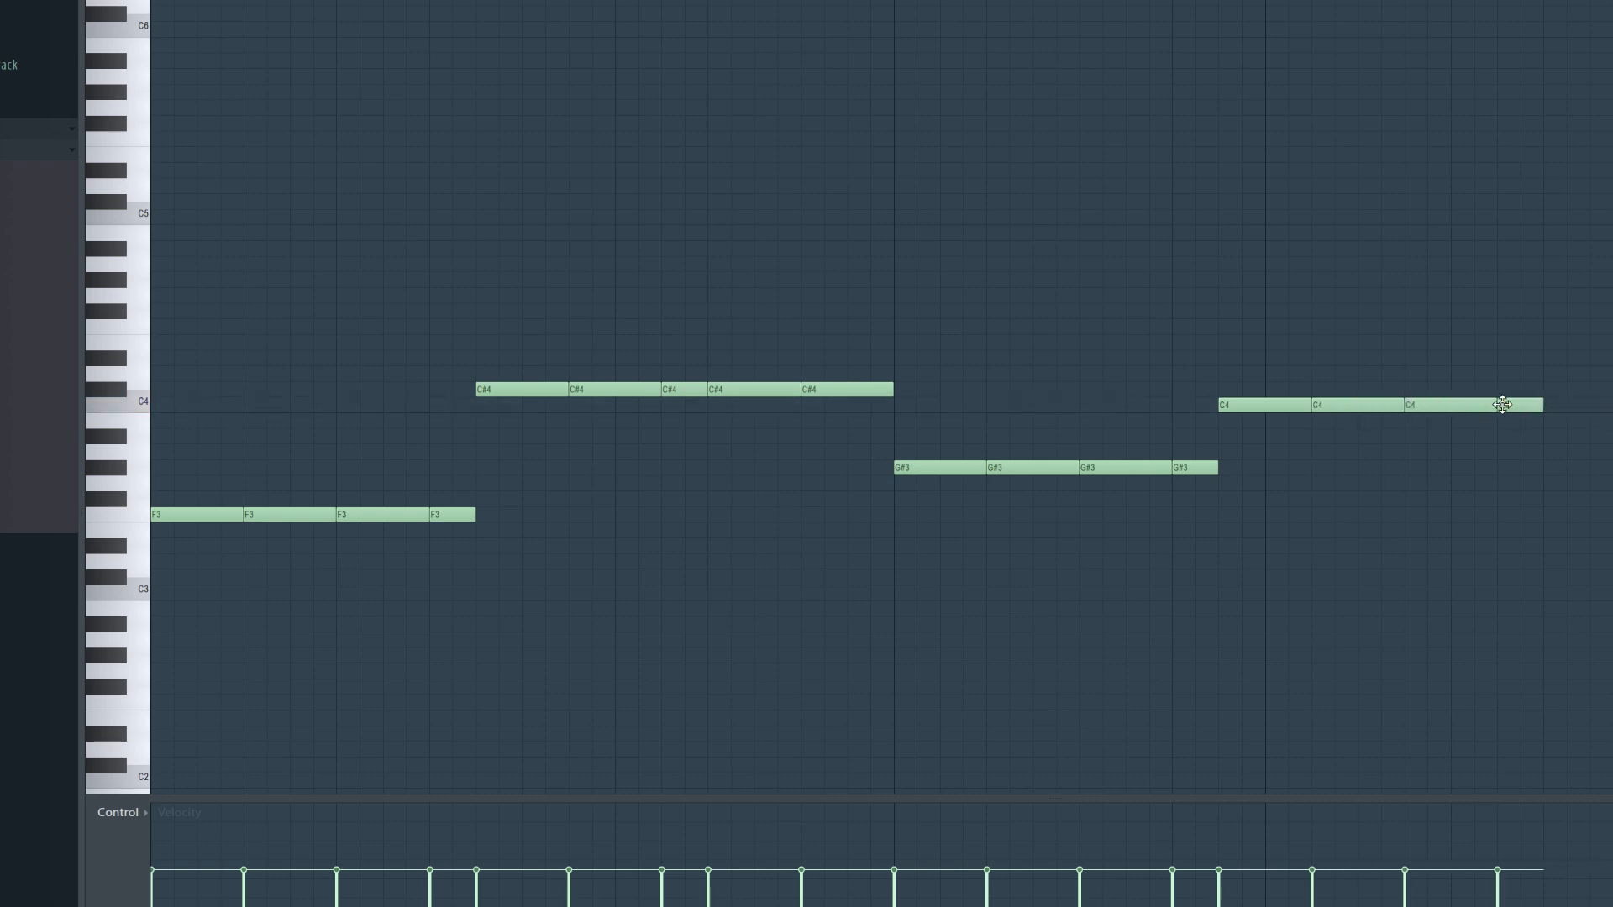
key("space")
left_click_drag(1496, 406, 1452, 406)
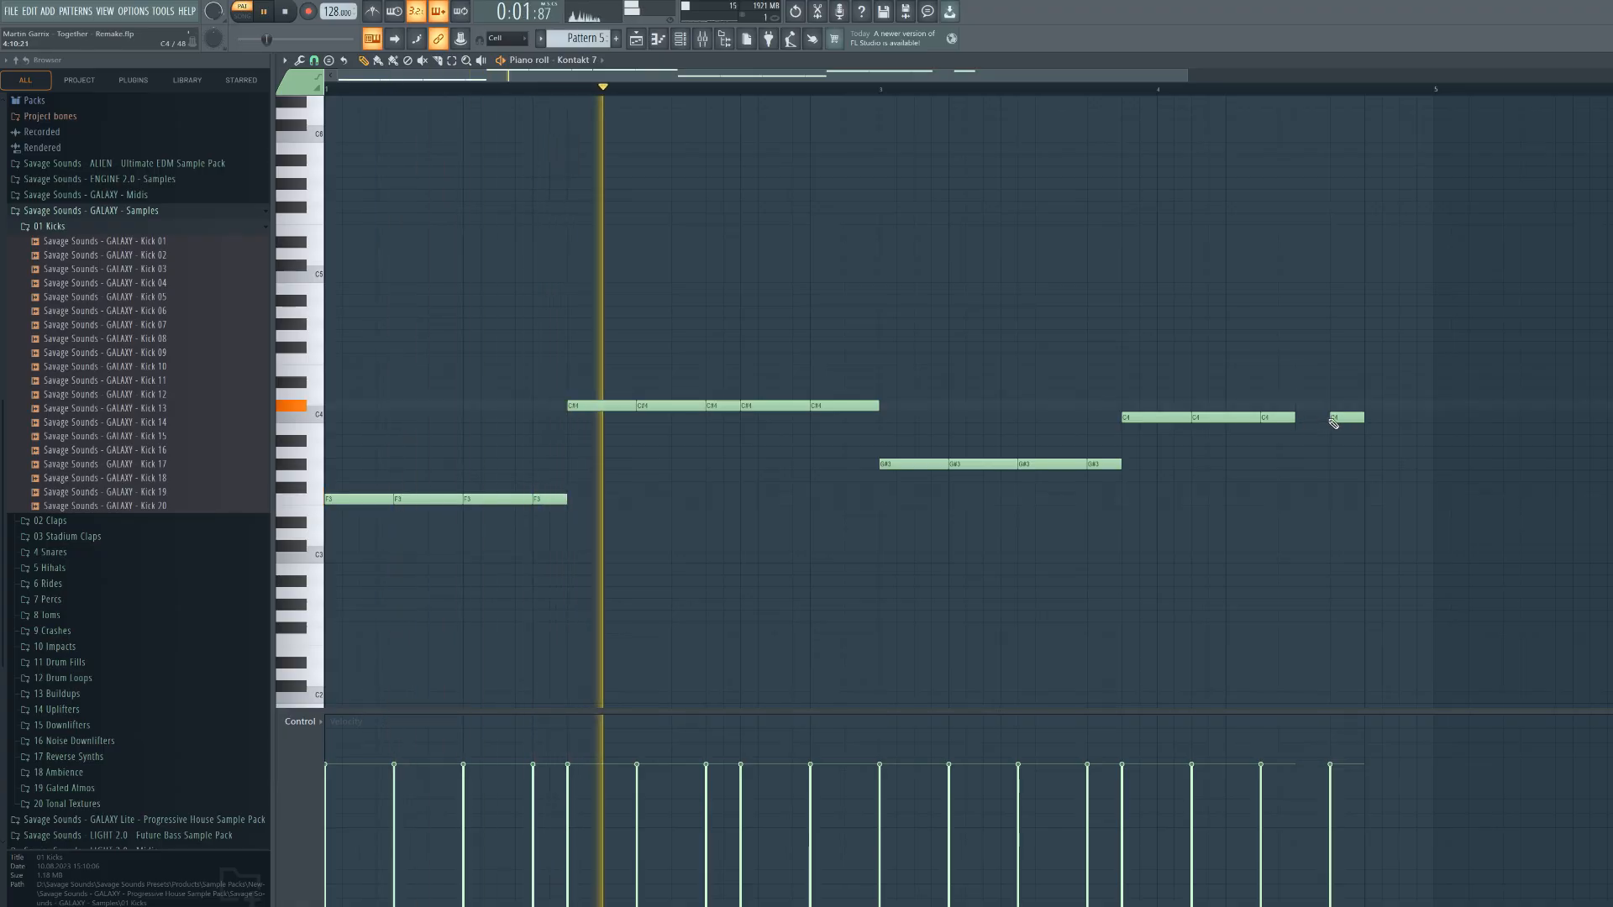
mouse_move(1341, 417)
left_mouse_down()
mouse_move(1307, 418)
mouse_move(1363, 418)
left_mouse_up()
left_click(1369, 414)
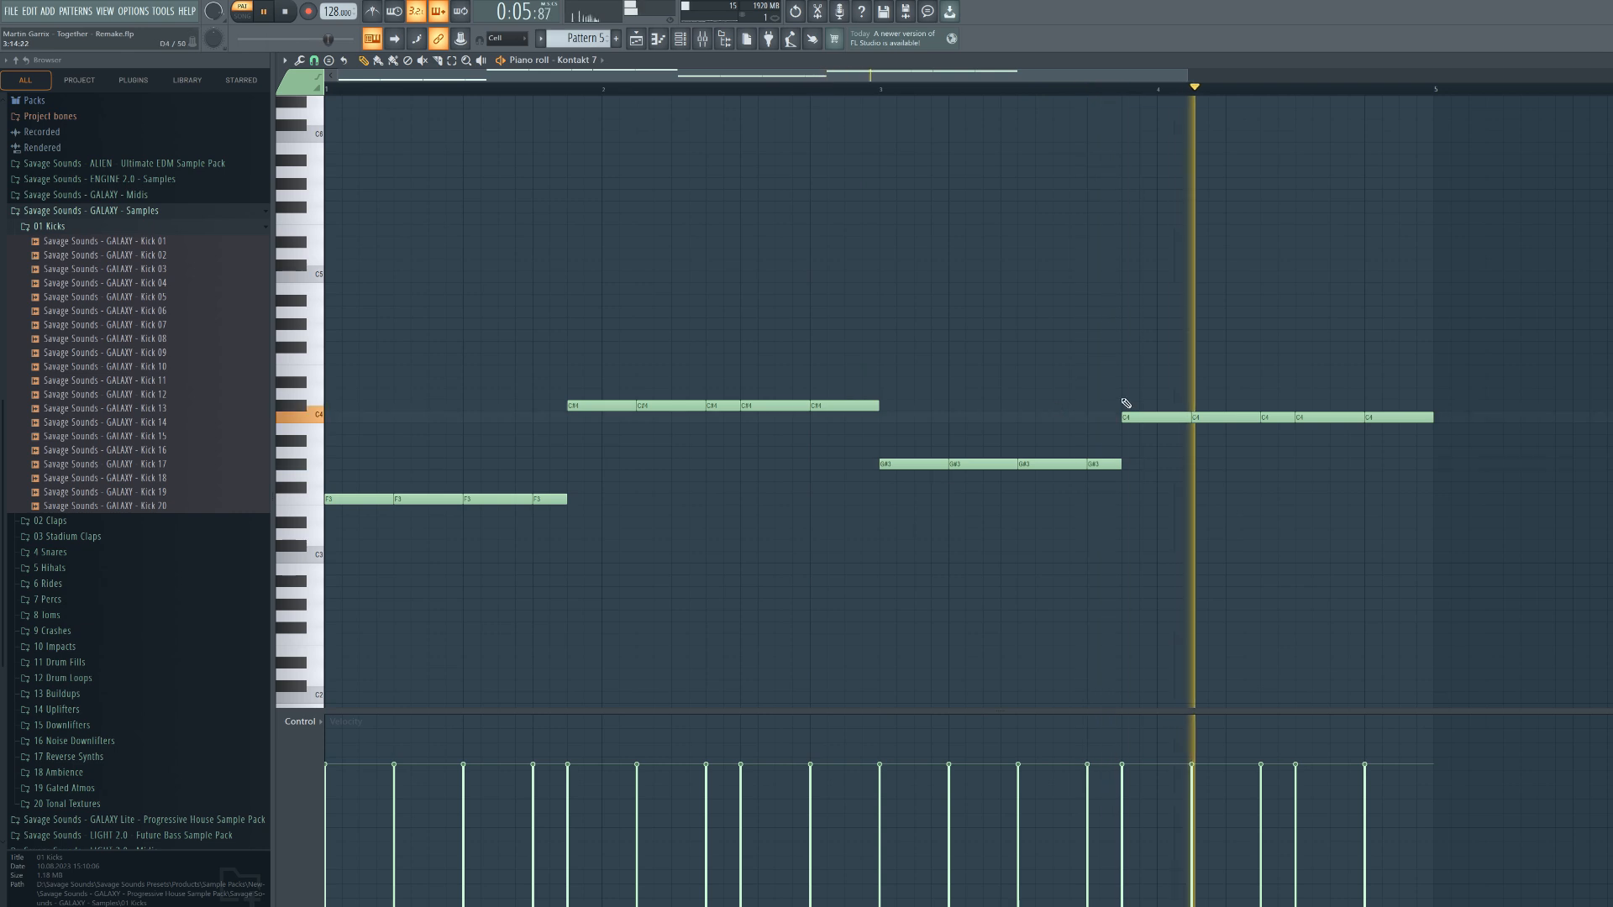
Duplicate all root notes a fifth higher, and add G#4 notes over the F3 group and F4 notes over the C#4 group
left_click_drag(1497, 354, 324, 538)
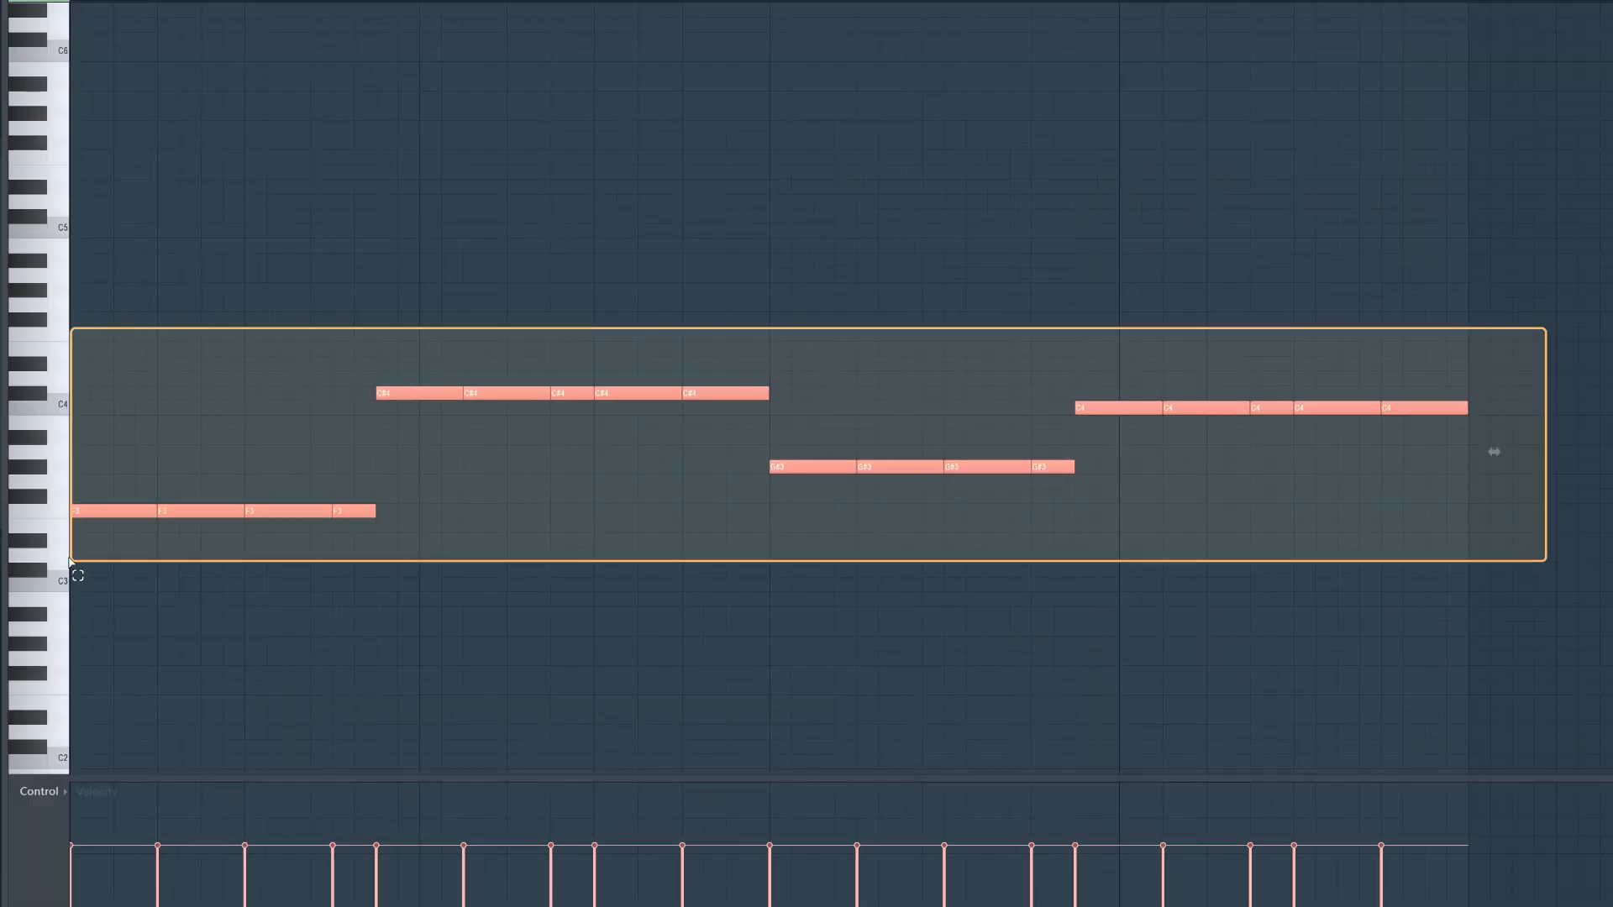
left_click_drag(82, 510, 87, 406)
left_click(103, 371, "ctrl")
key("space")
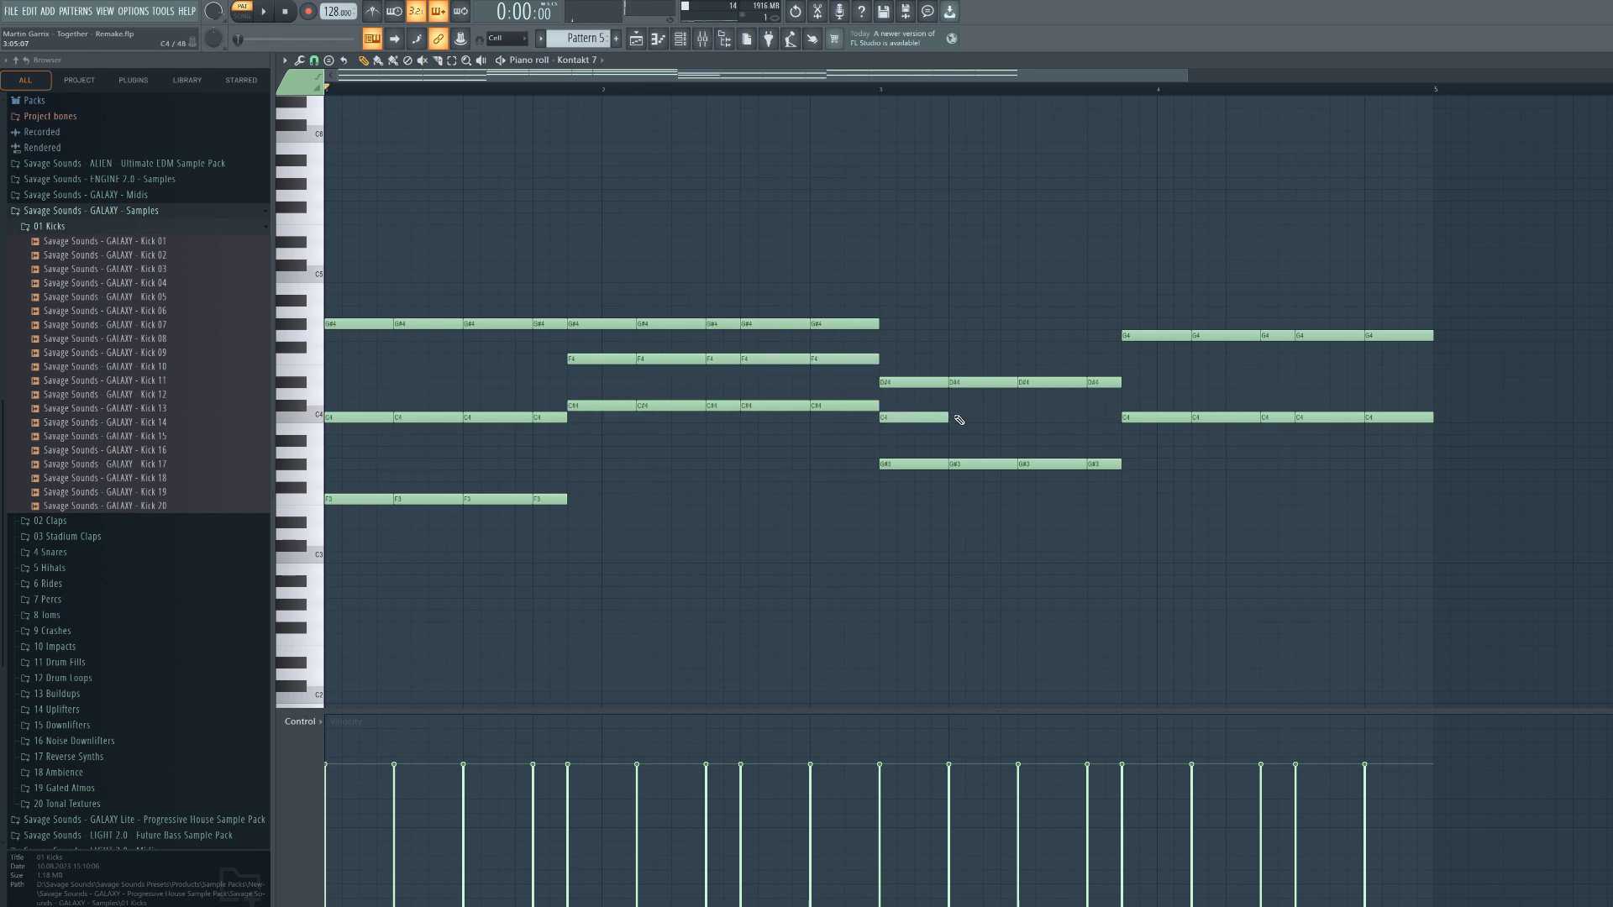
Complete the last two chords with C4 notes over the G#3 group and D#4 notes over the C4 group
left_click(1105, 415)
key("space")
left_click(1131, 385)
left_click(1199, 385)
left_click(1270, 383)
left_click(1305, 383)
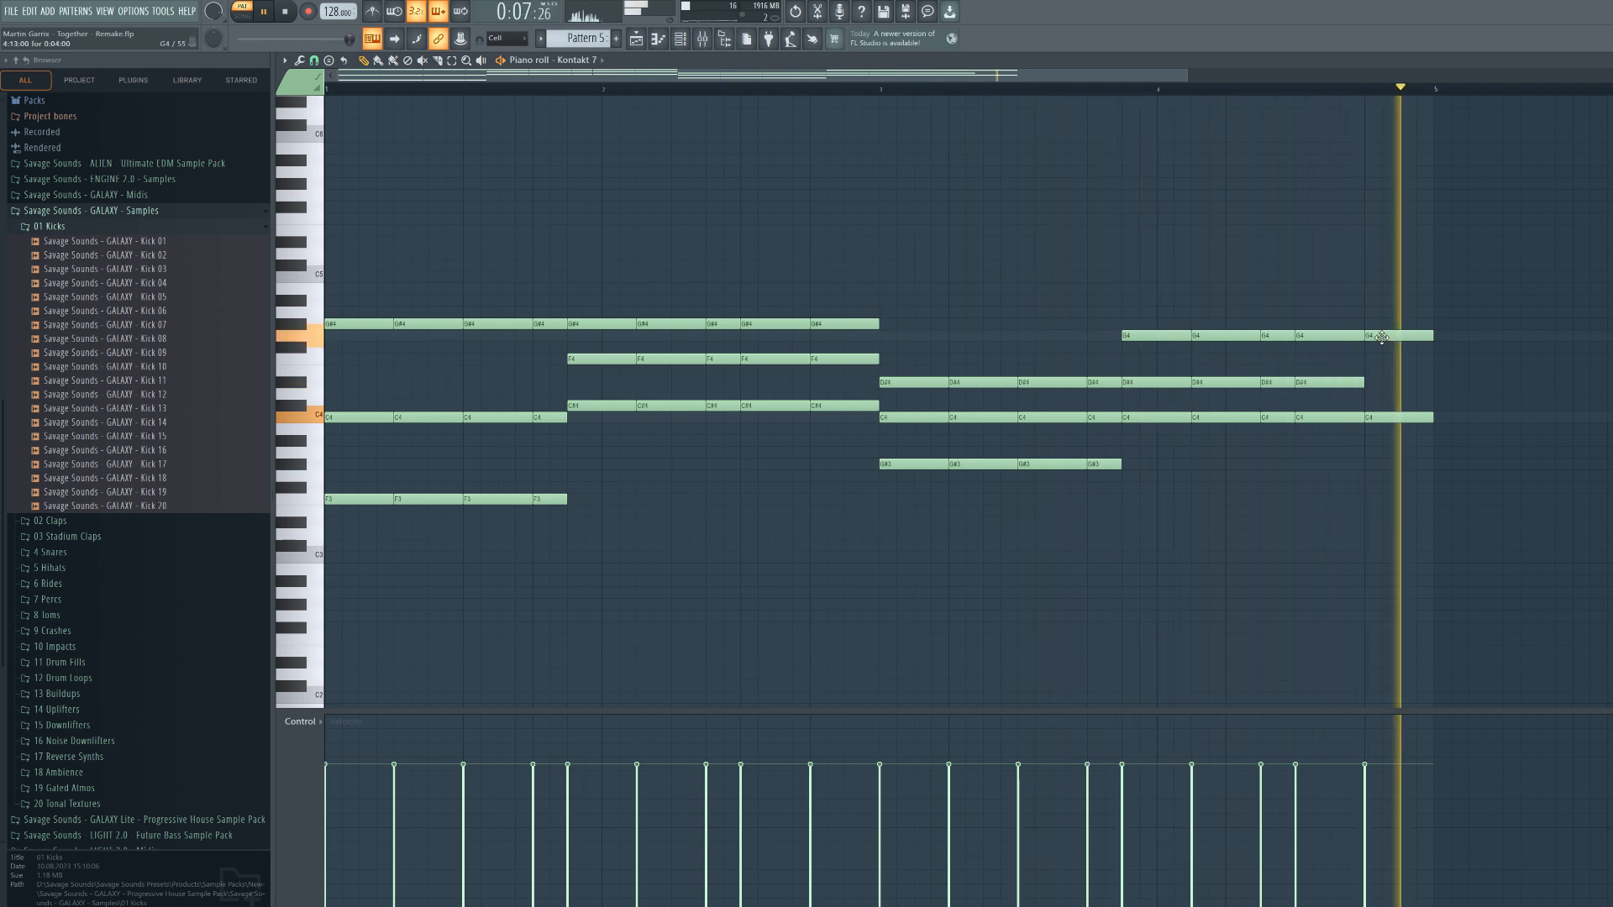
left_click(1374, 383)
Add one sustained F2 bass note under the whole first chord
left_click_drag(587, 494, 353, 568)
right_click(548, 640)
right_click(495, 640)
right_click(441, 641)
mouse_move(353, 499)
left_mouse_down()
mouse_move(353, 639)
mouse_move(600, 639)
mouse_move(566, 636)
left_mouse_up()
key("space")
Add sustained C#3, G#2 and C3 bass notes under the second, third and fourth chords
left_click(573, 546)
left_click_drag(810, 546, 879, 545)
key("space")
left_click(885, 604)
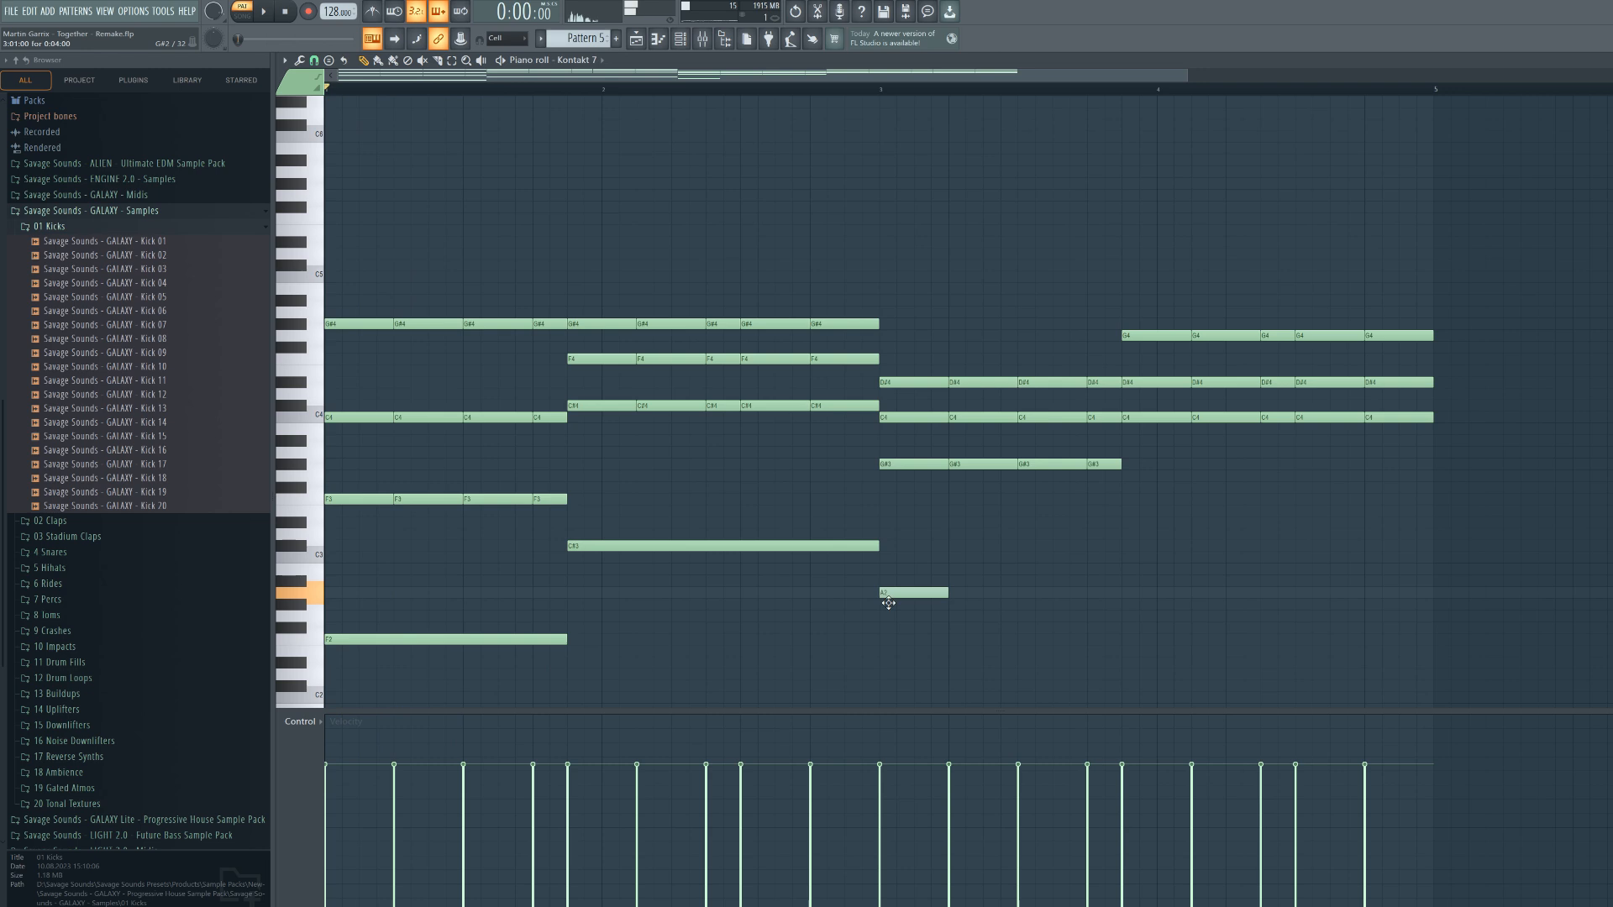
left_click_drag(948, 604, 1121, 605)
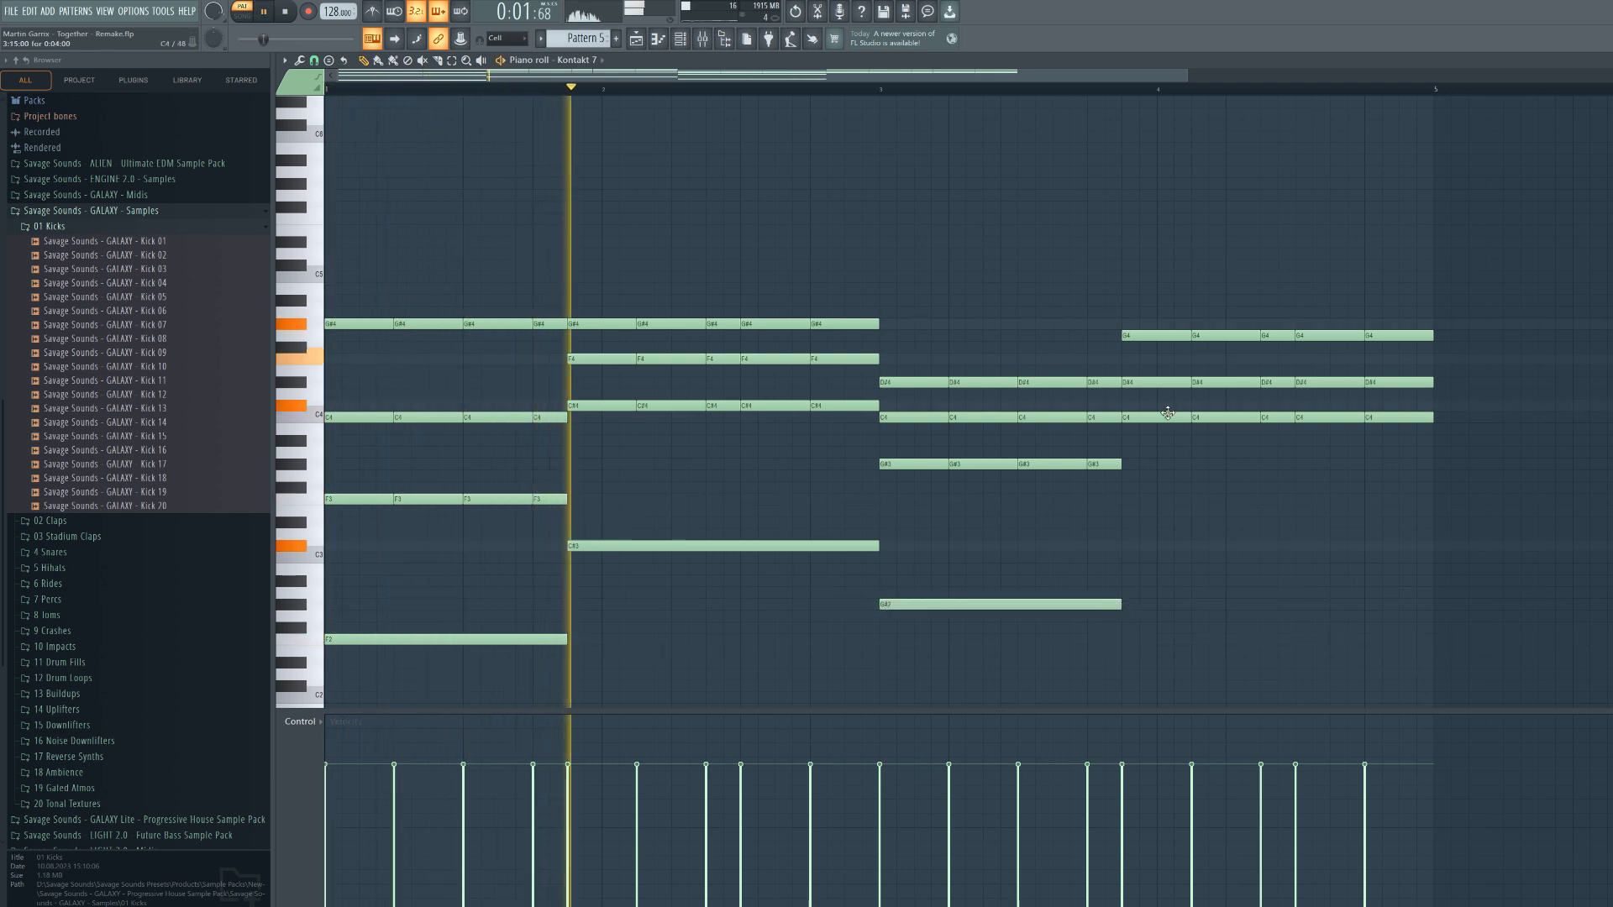
left_click(1134, 557)
left_click_drag(1191, 557, 1433, 557)
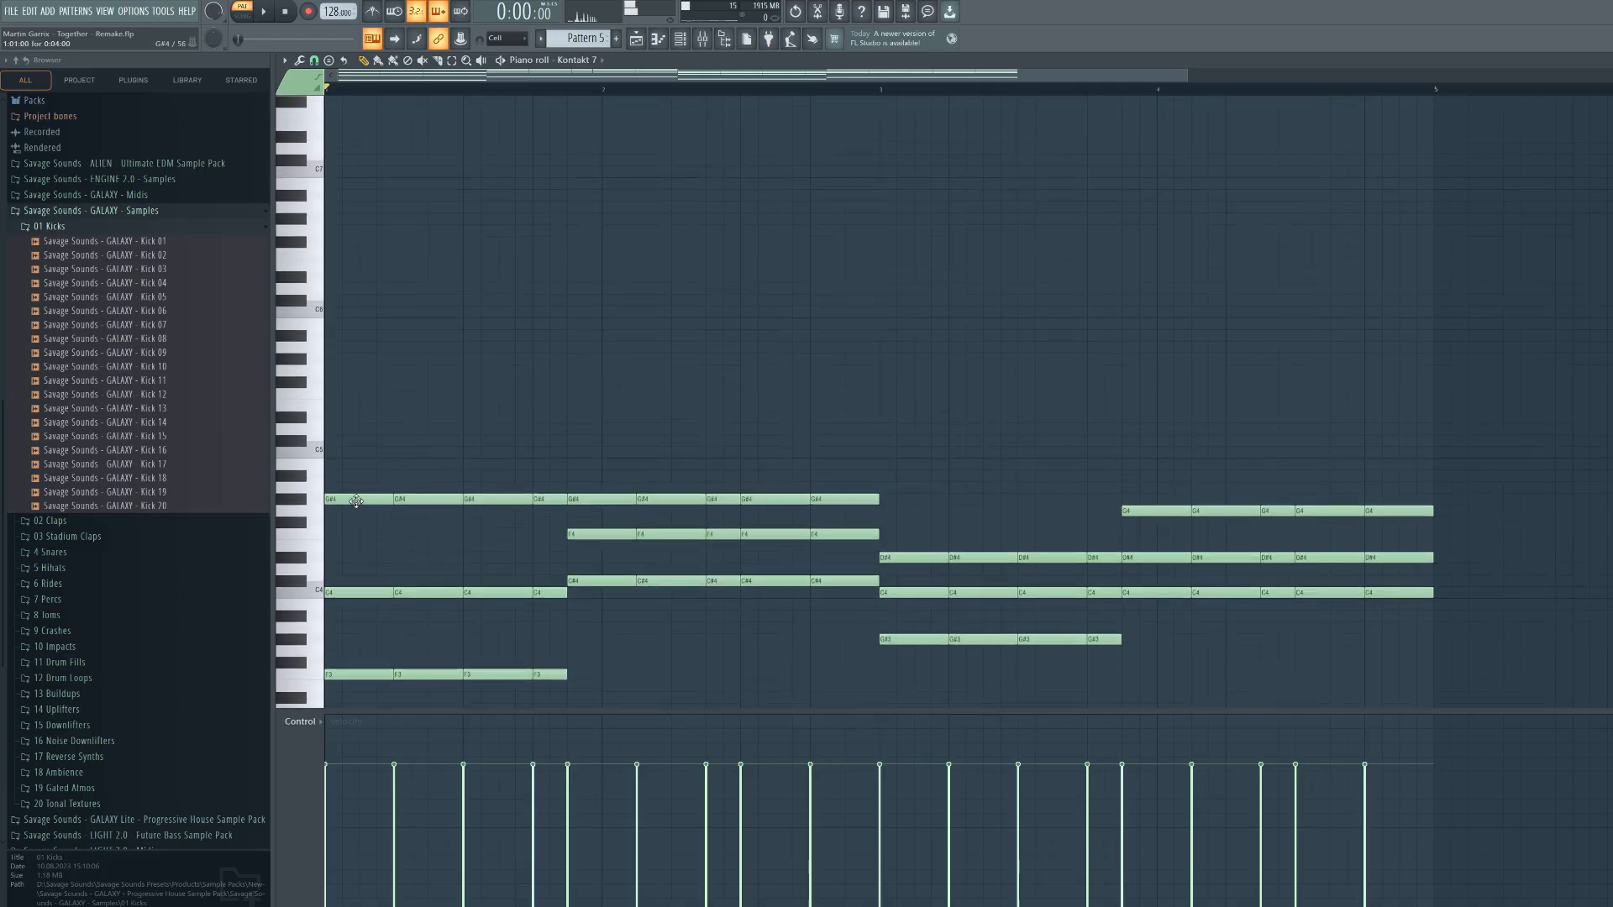
Start the melody above the first chord with two G#5 notes, an A#5 and a short C6
left_click_drag(357, 502, 319, 354)
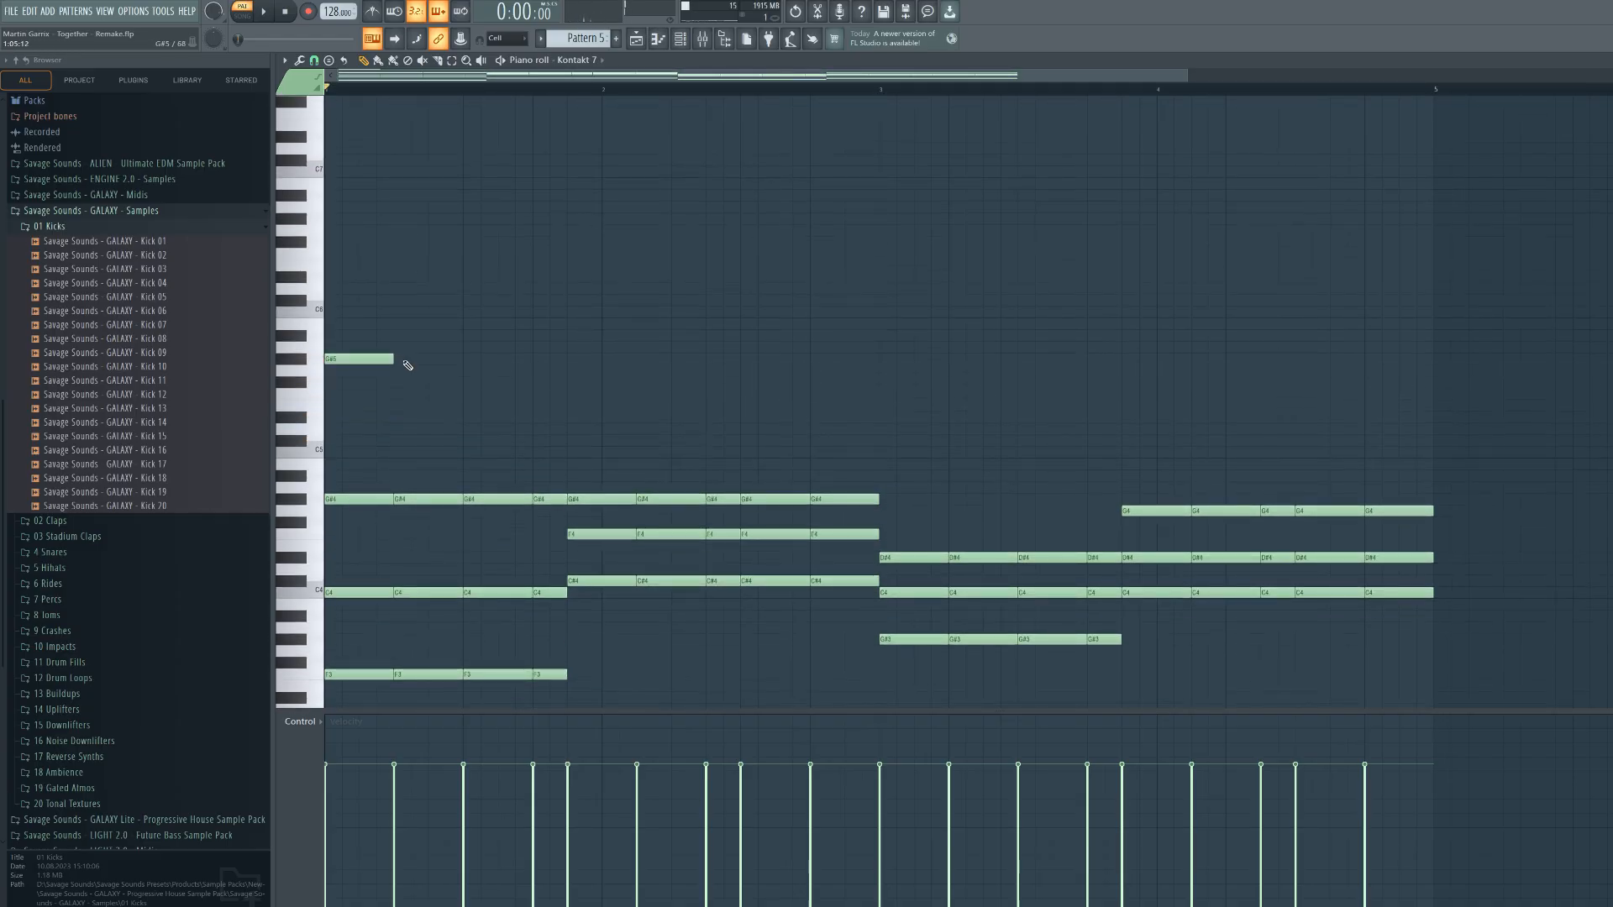
left_click_drag(468, 354, 470, 335)
key("space")
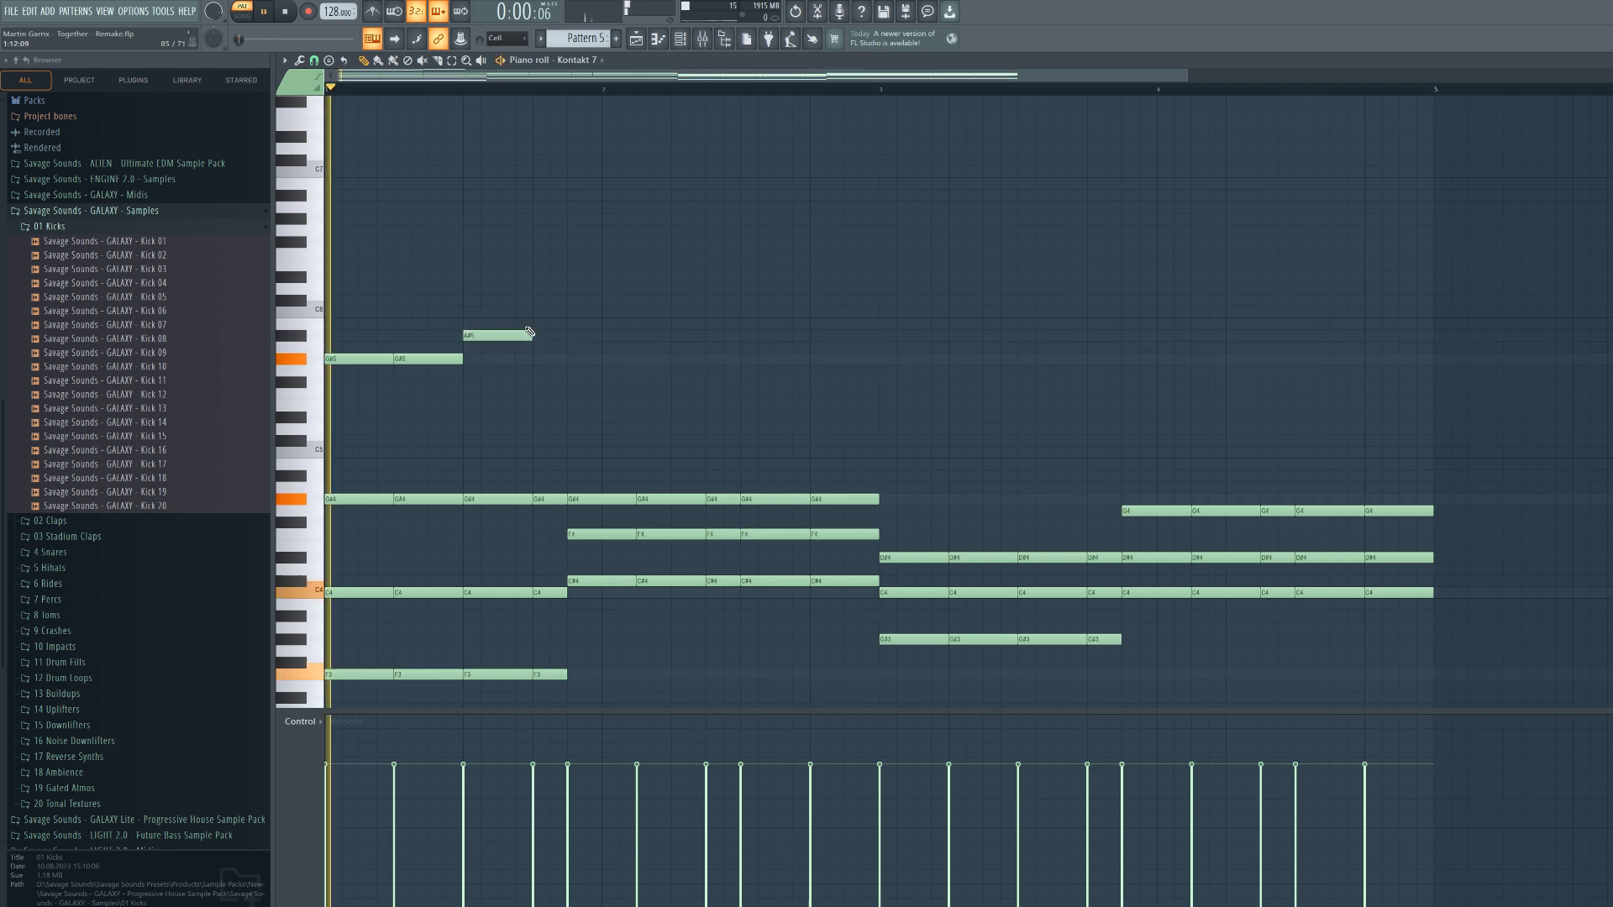
key("space")
left_click(538, 311)
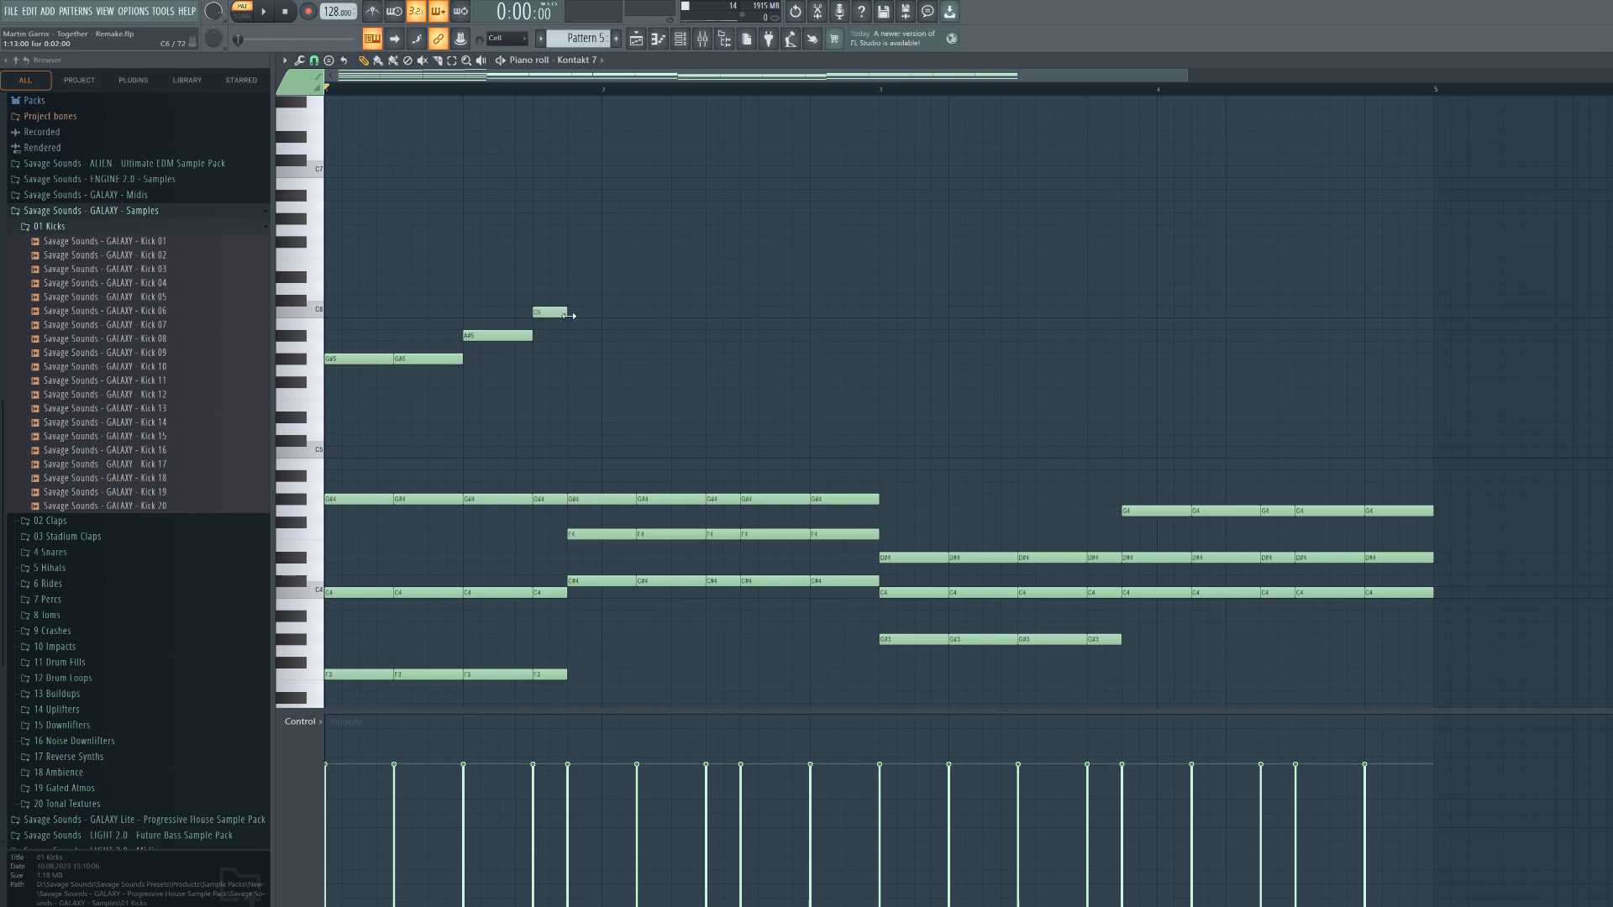
Continue the melody with D#6, D#6, C6, D#6 and F6 over the second chord, then three C6 notes and a short G#5 over the third
left_click_drag(575, 290, 586, 274)
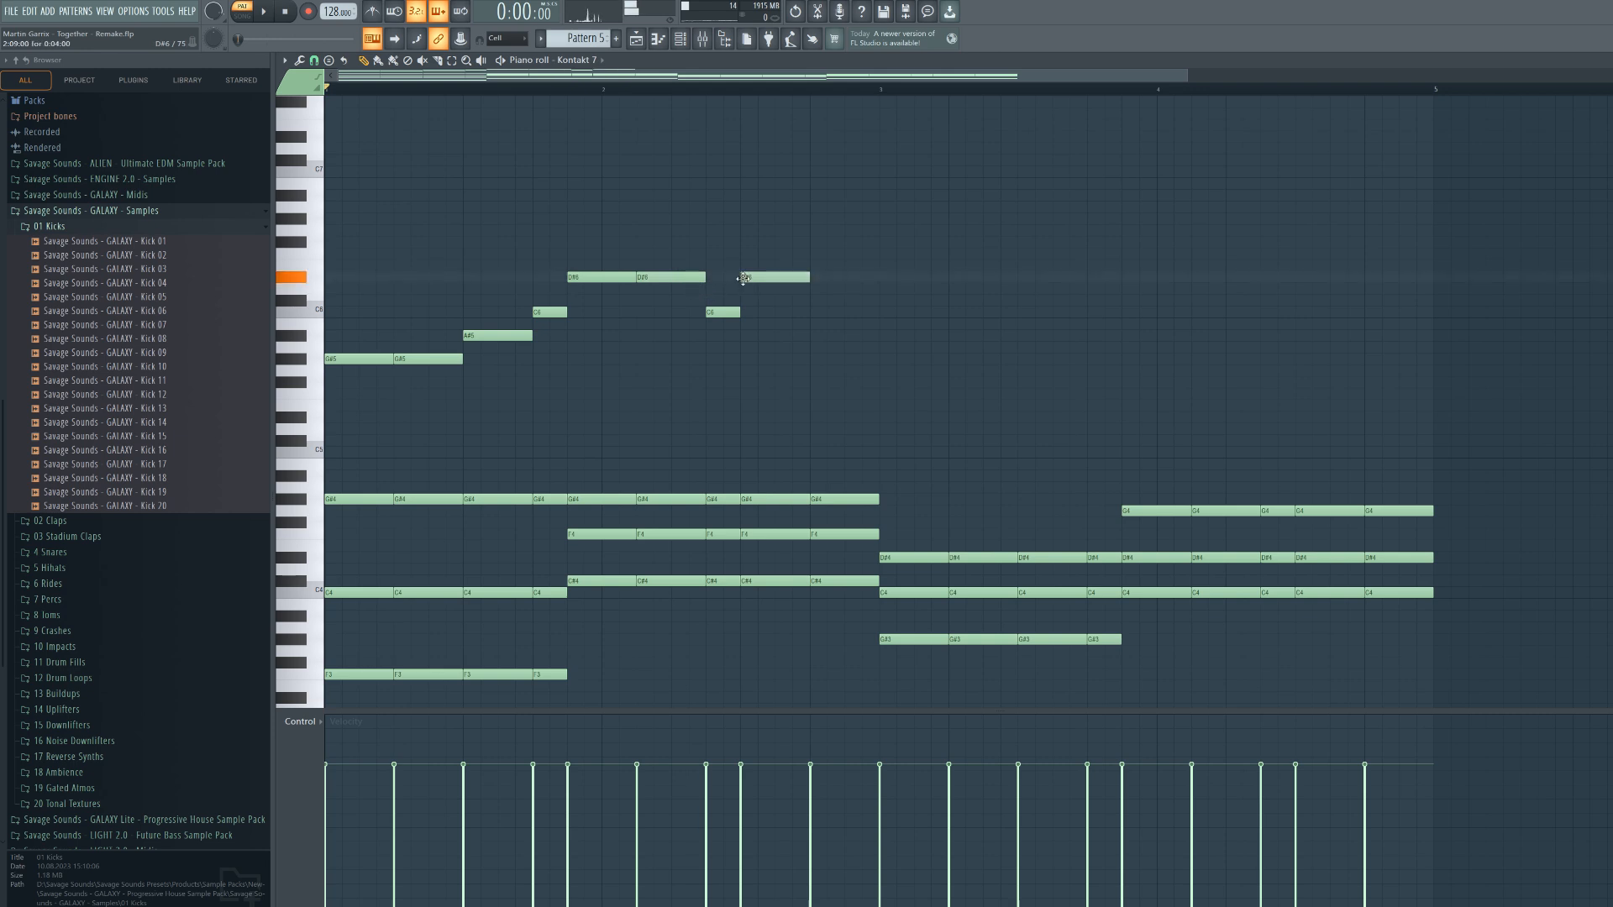
left_click(819, 244)
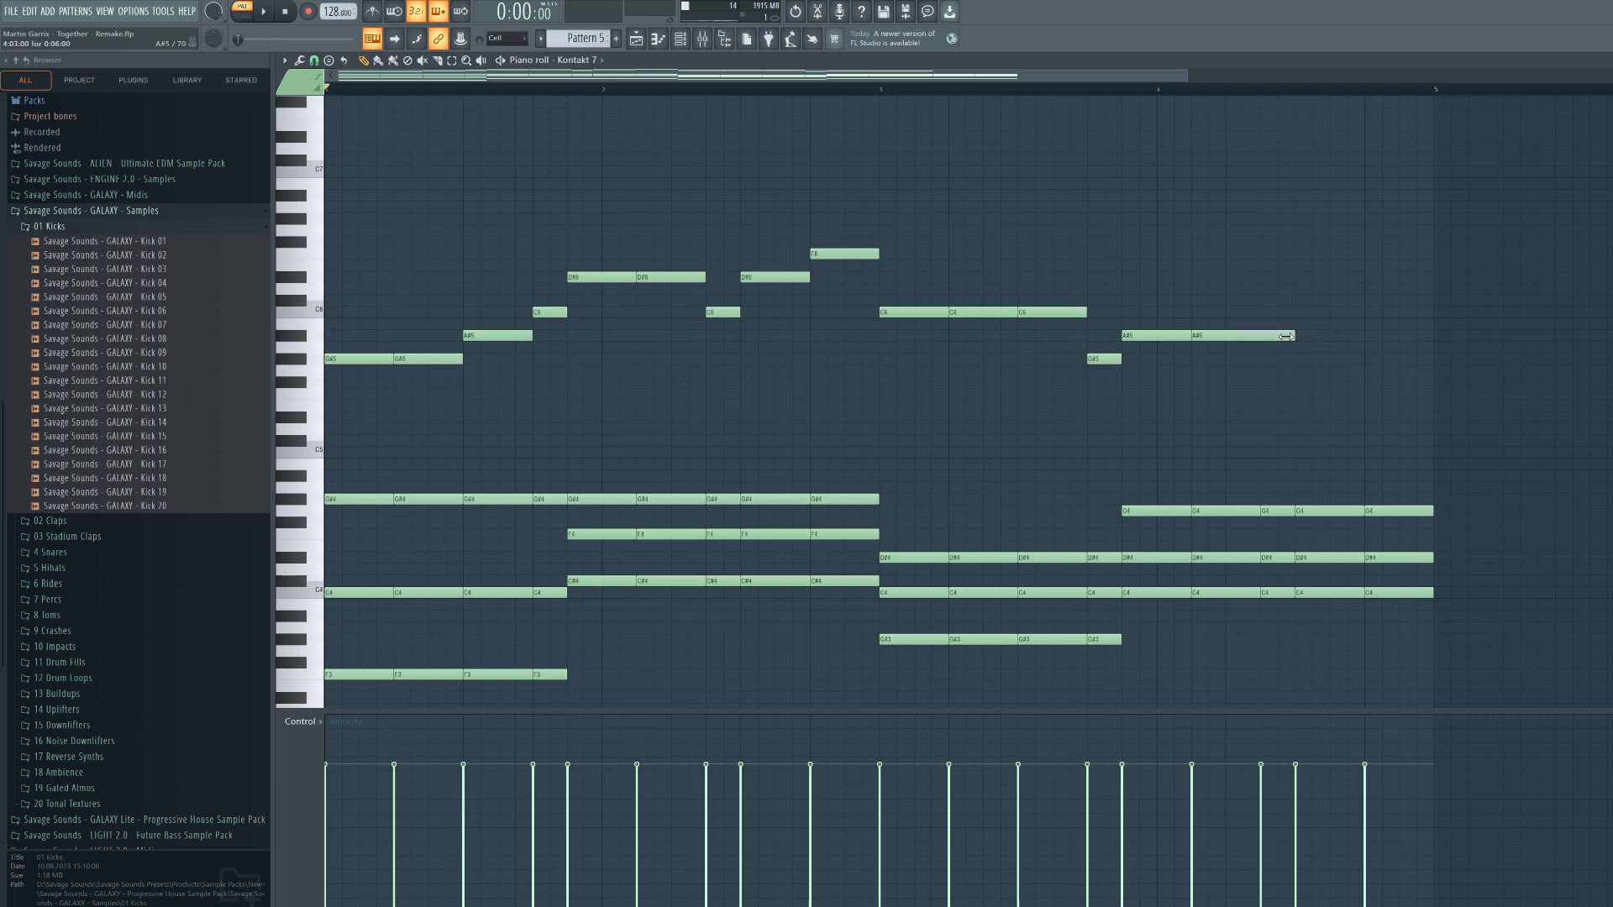
key("space")
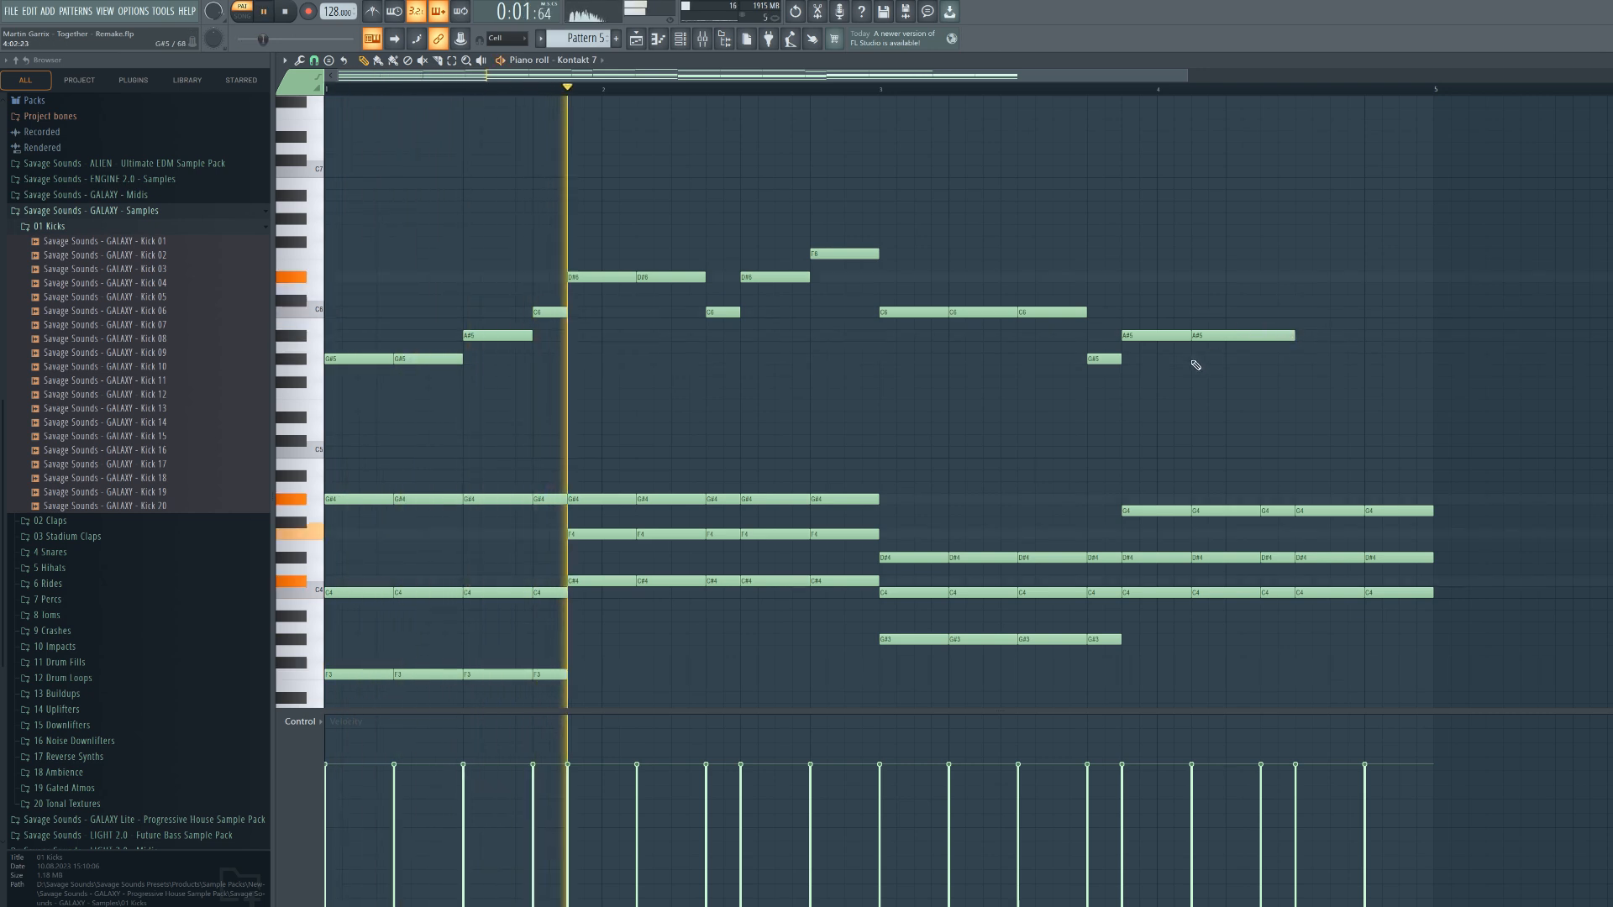
Finish the melody over the fourth chord with two A#5 notes, a short G#5, a D#6 and a C6
left_click_drag(1042, 76, 1218, 74)
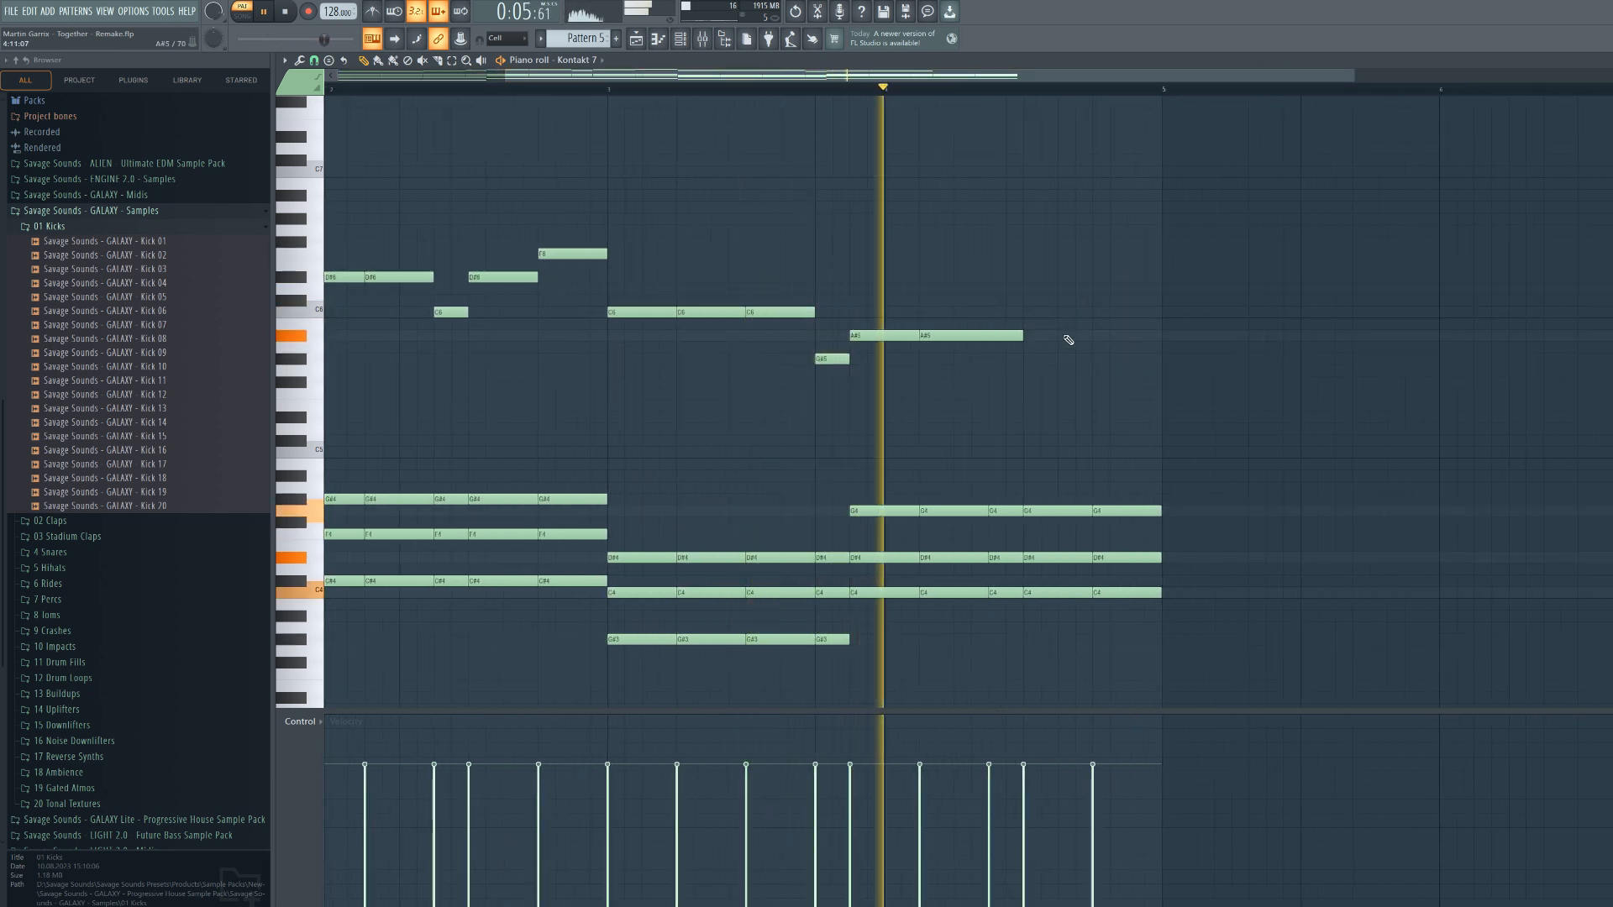
key("space")
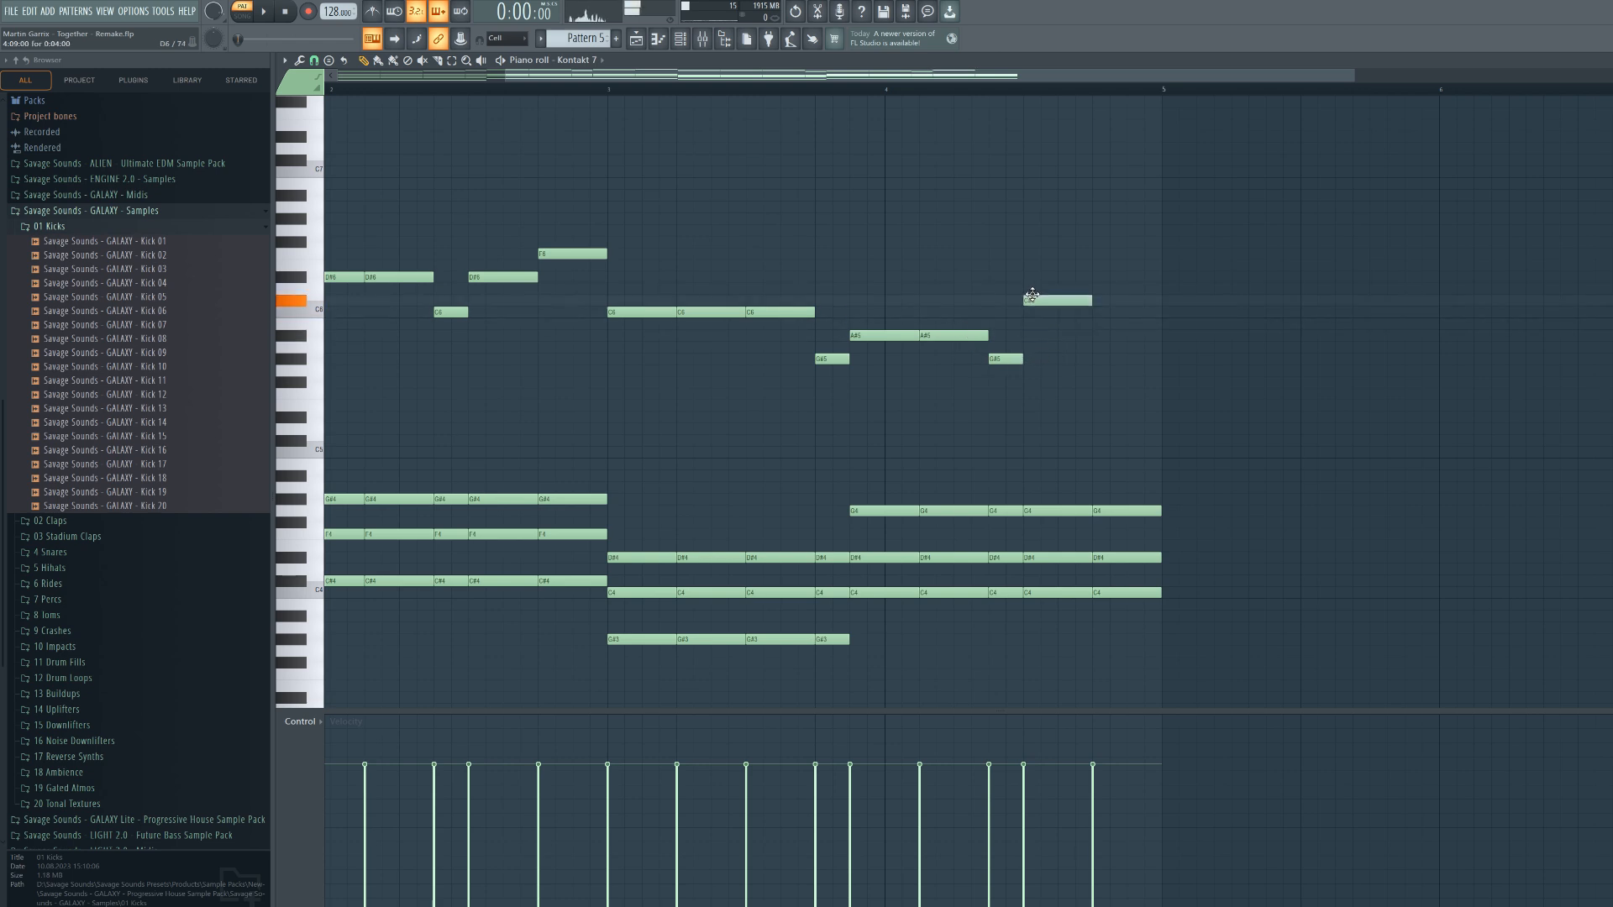
scroll(1050, 349, "down", 3)
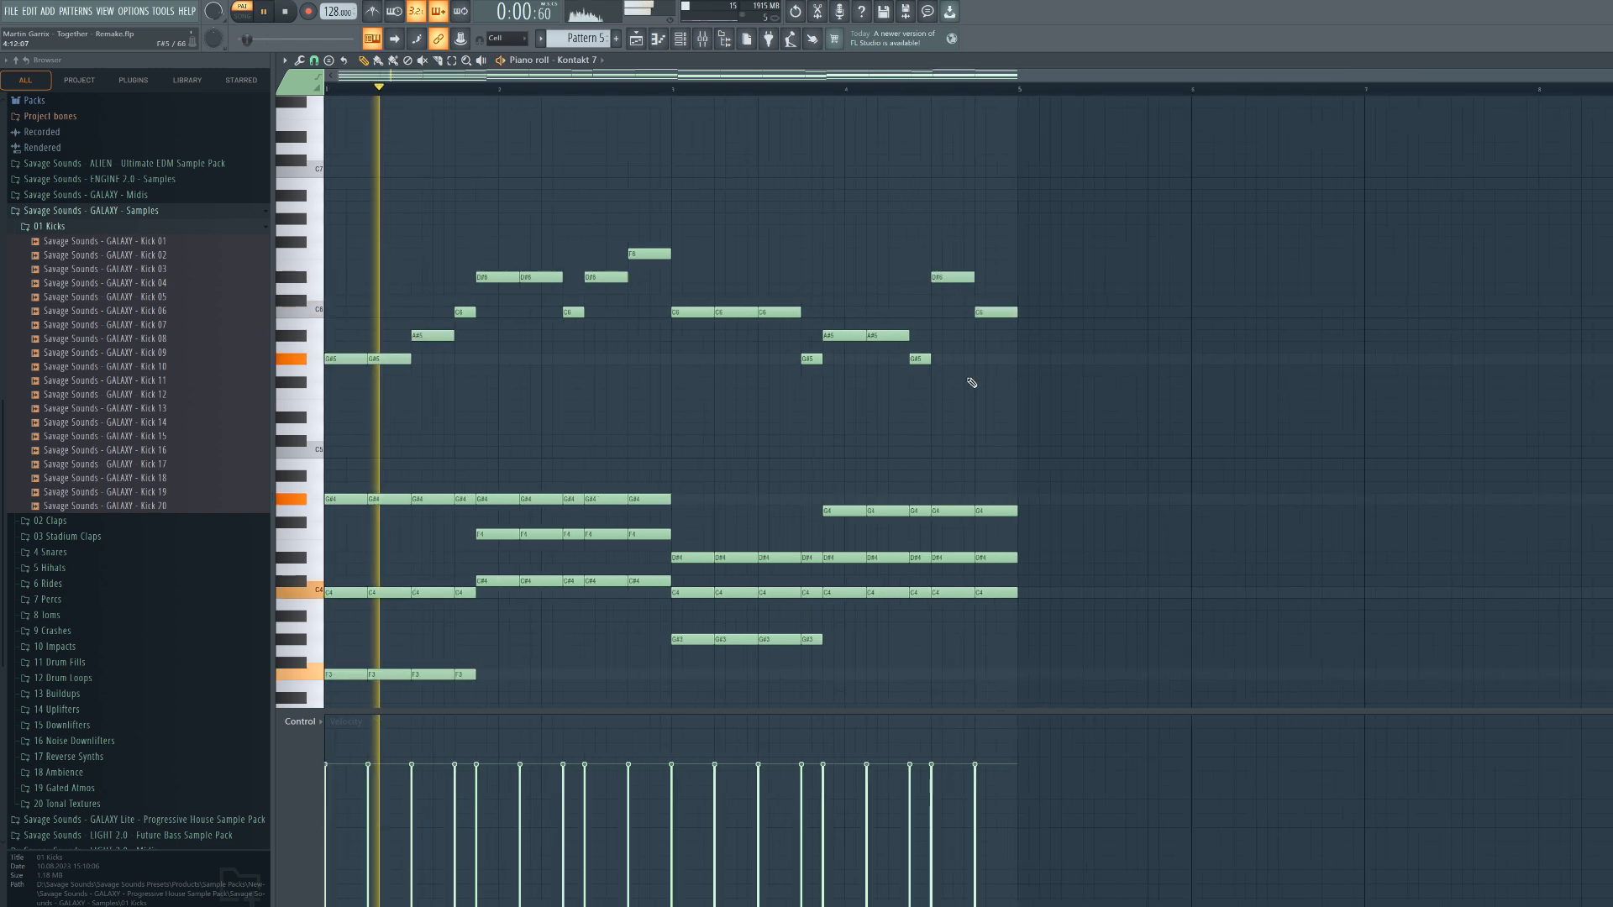
Duplicate the complete four-bar pattern of chords, bass and melody into bars 5 to 8
scroll(980, 411, "down", 4)
scroll(981, 412, "up", 3)
left_click_drag(1175, 166, 14, 830)
key("ctrl+b")
scroll(1042, 456, "up", 3)
key("ctrl+d")
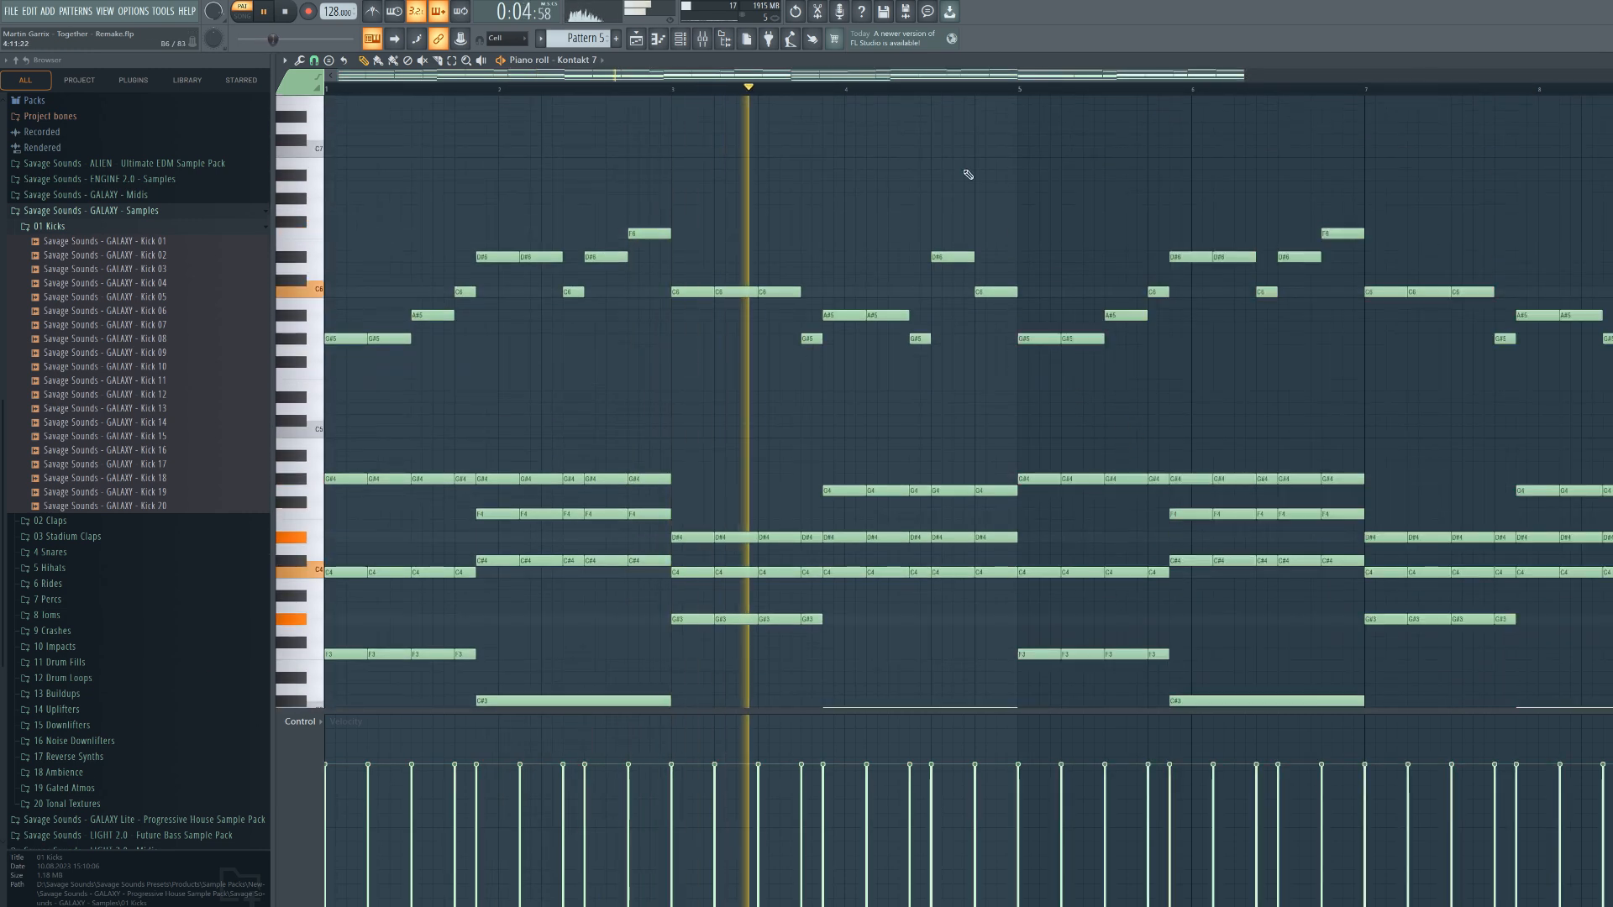
Raise the melody from bar 7 to three G#6 notes, a short A#6 and two G6 notes, followed by a short C6
left_click_drag(1029, 76, 1256, 67)
scroll(819, 338, "up", 2)
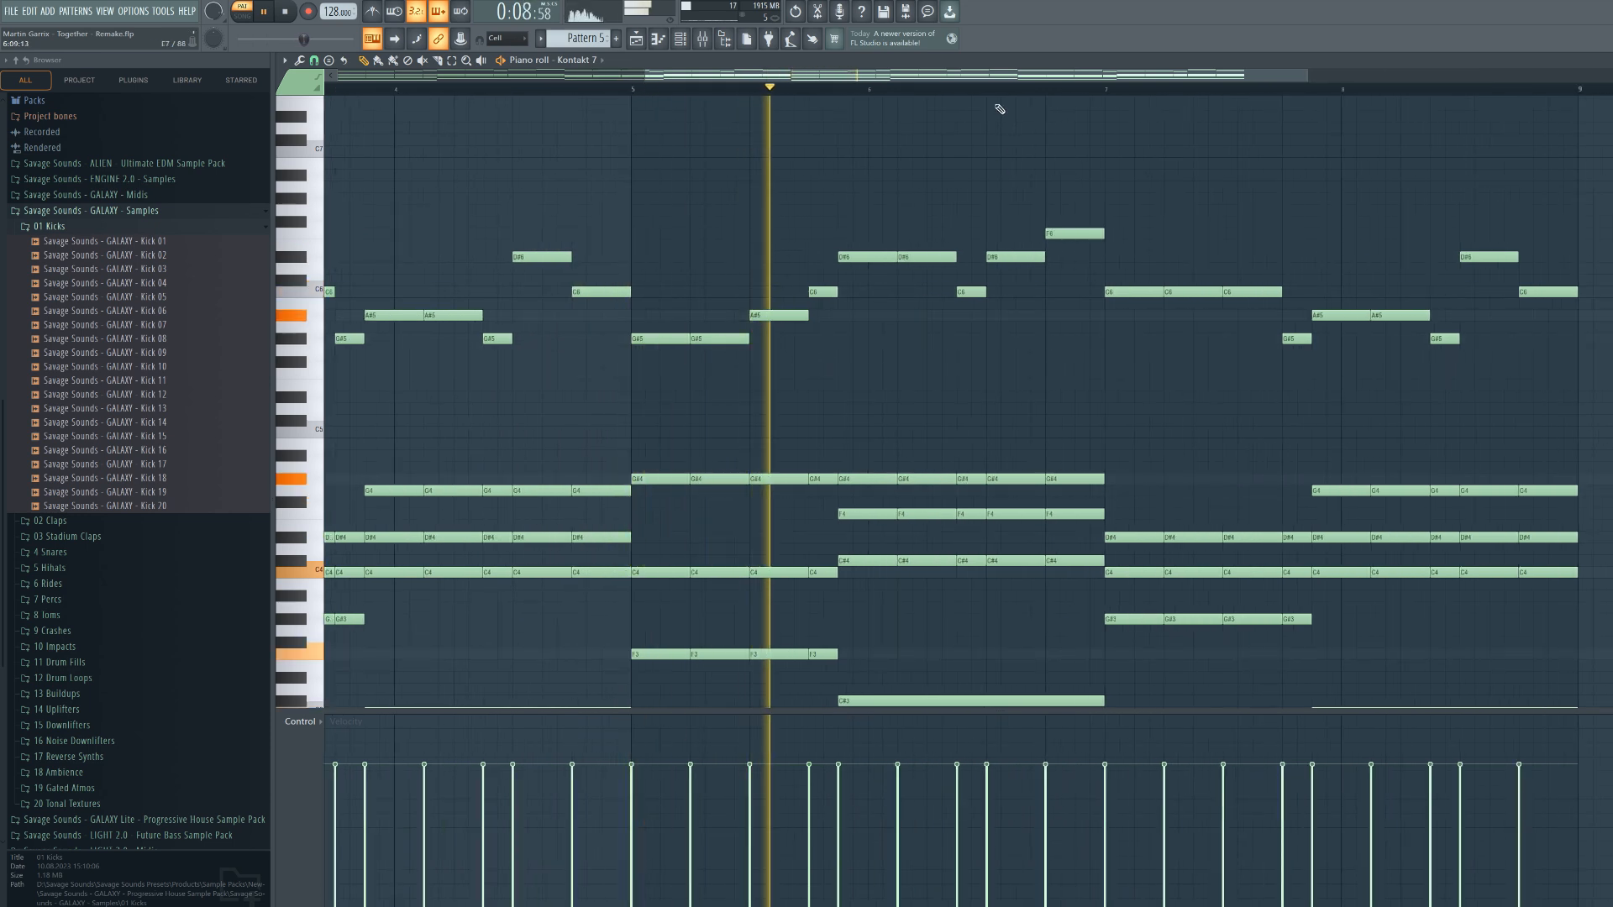
scroll(1050, 117, "up", 2)
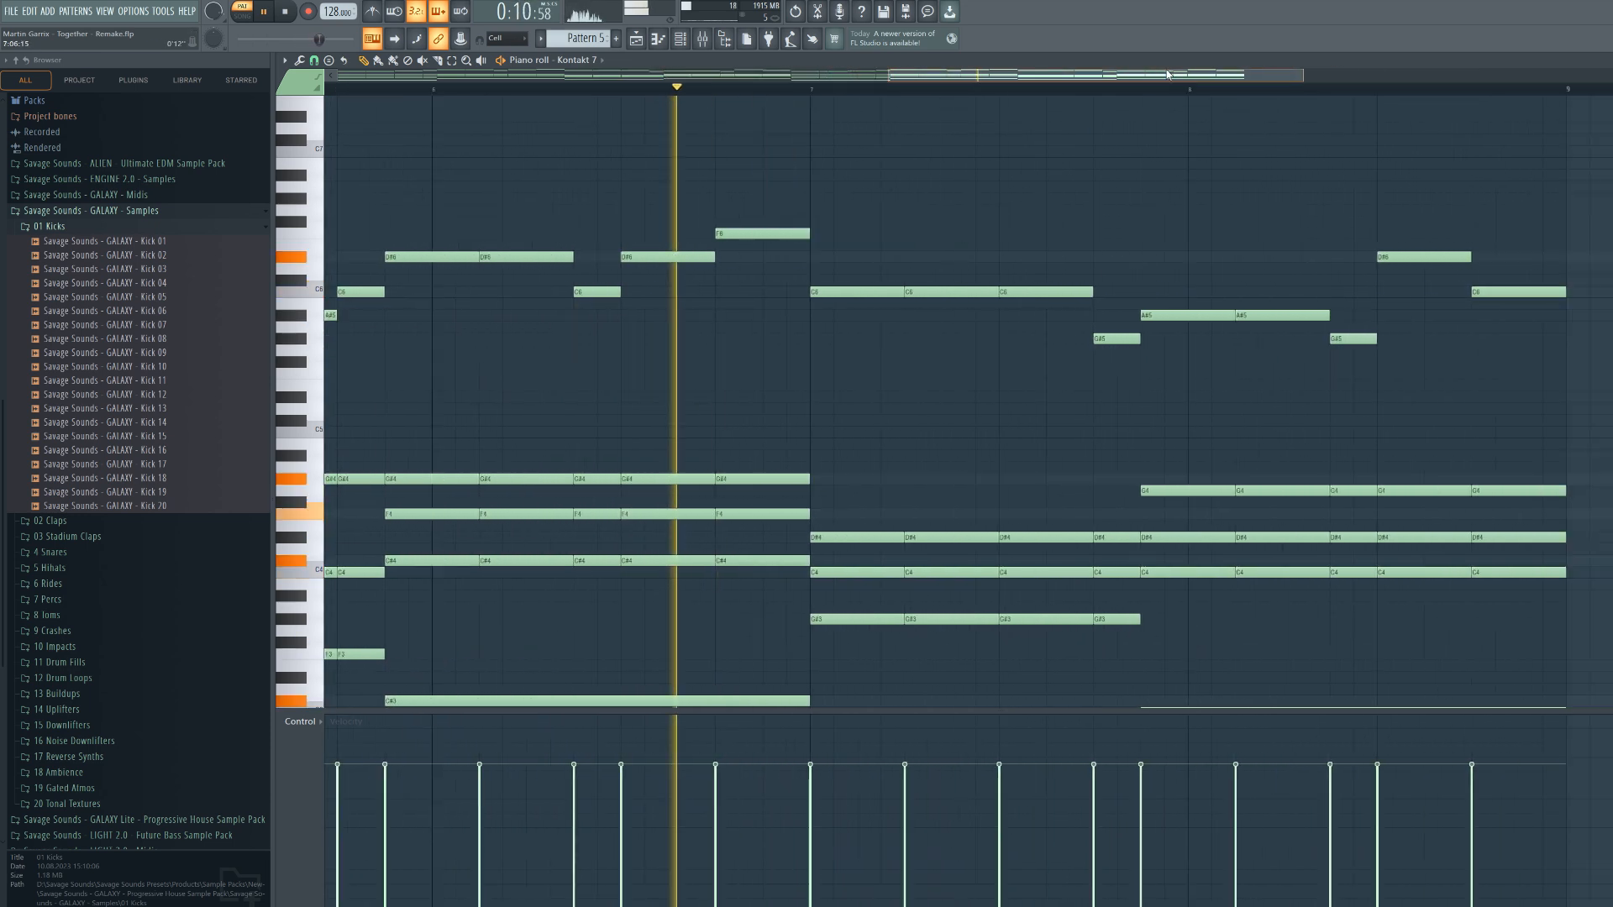
key("space")
left_click(795, 198)
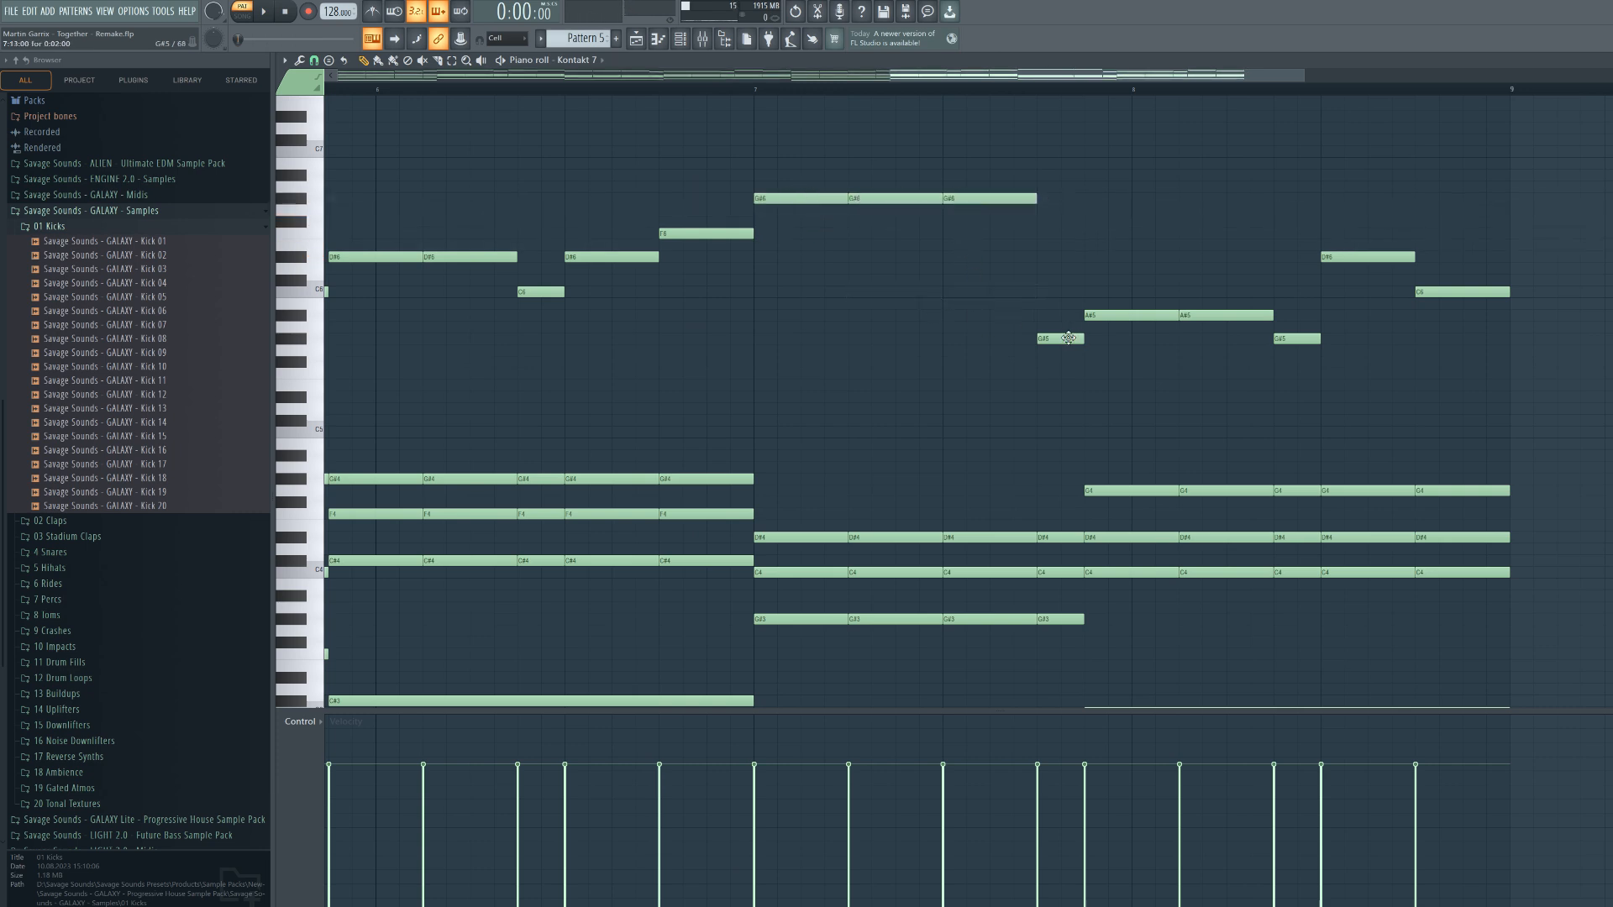
left_click_drag(1068, 179, 1071, 176)
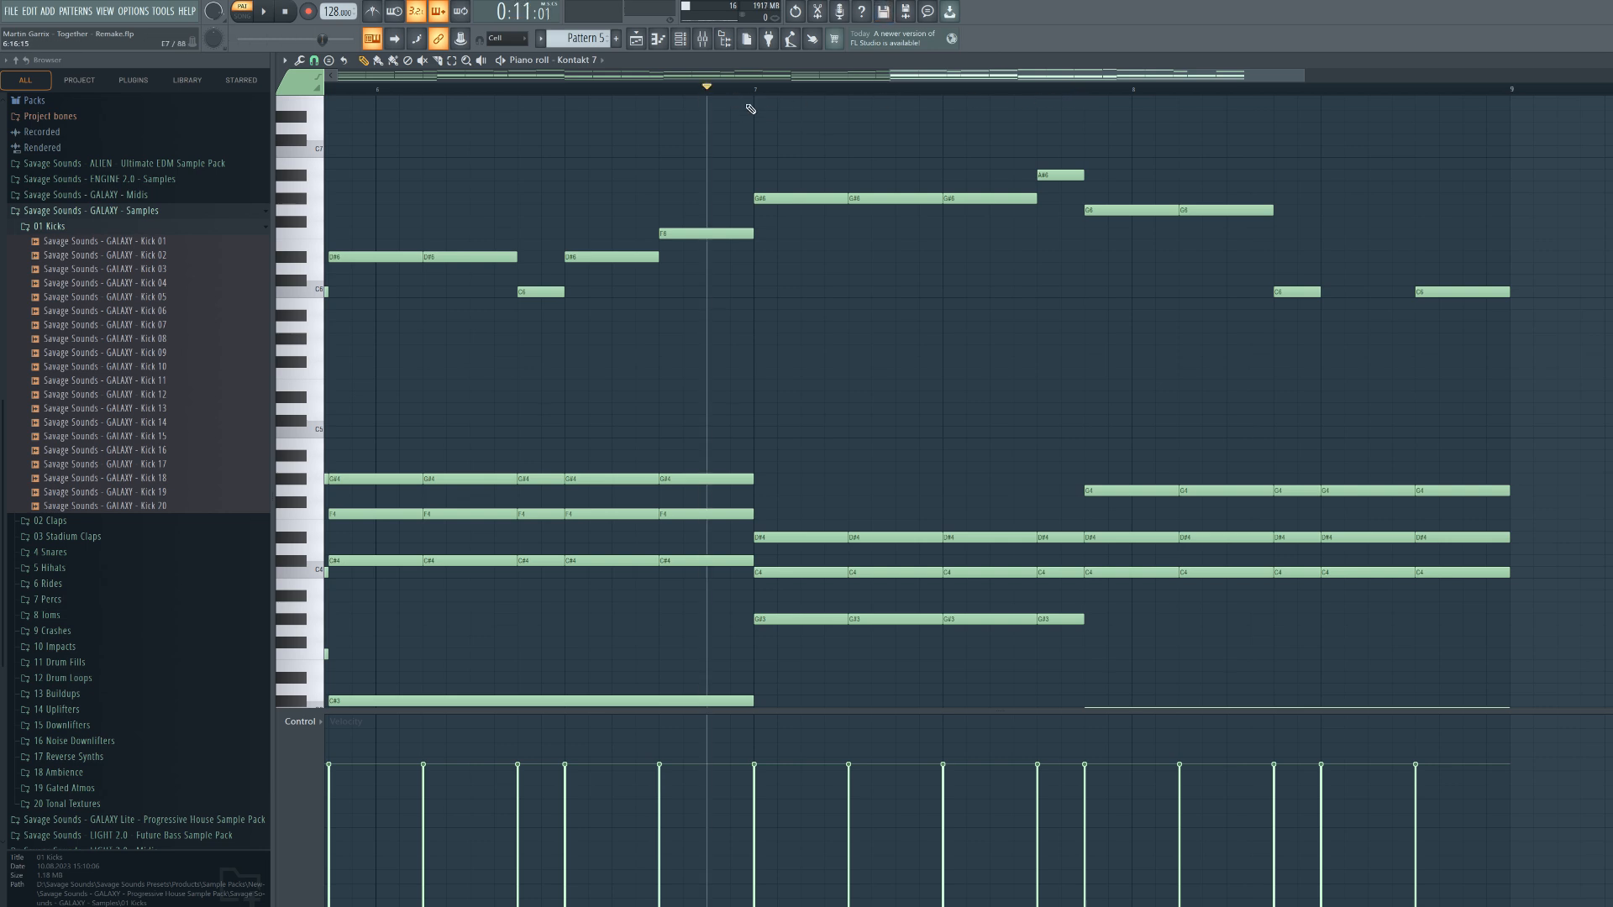
key("space")
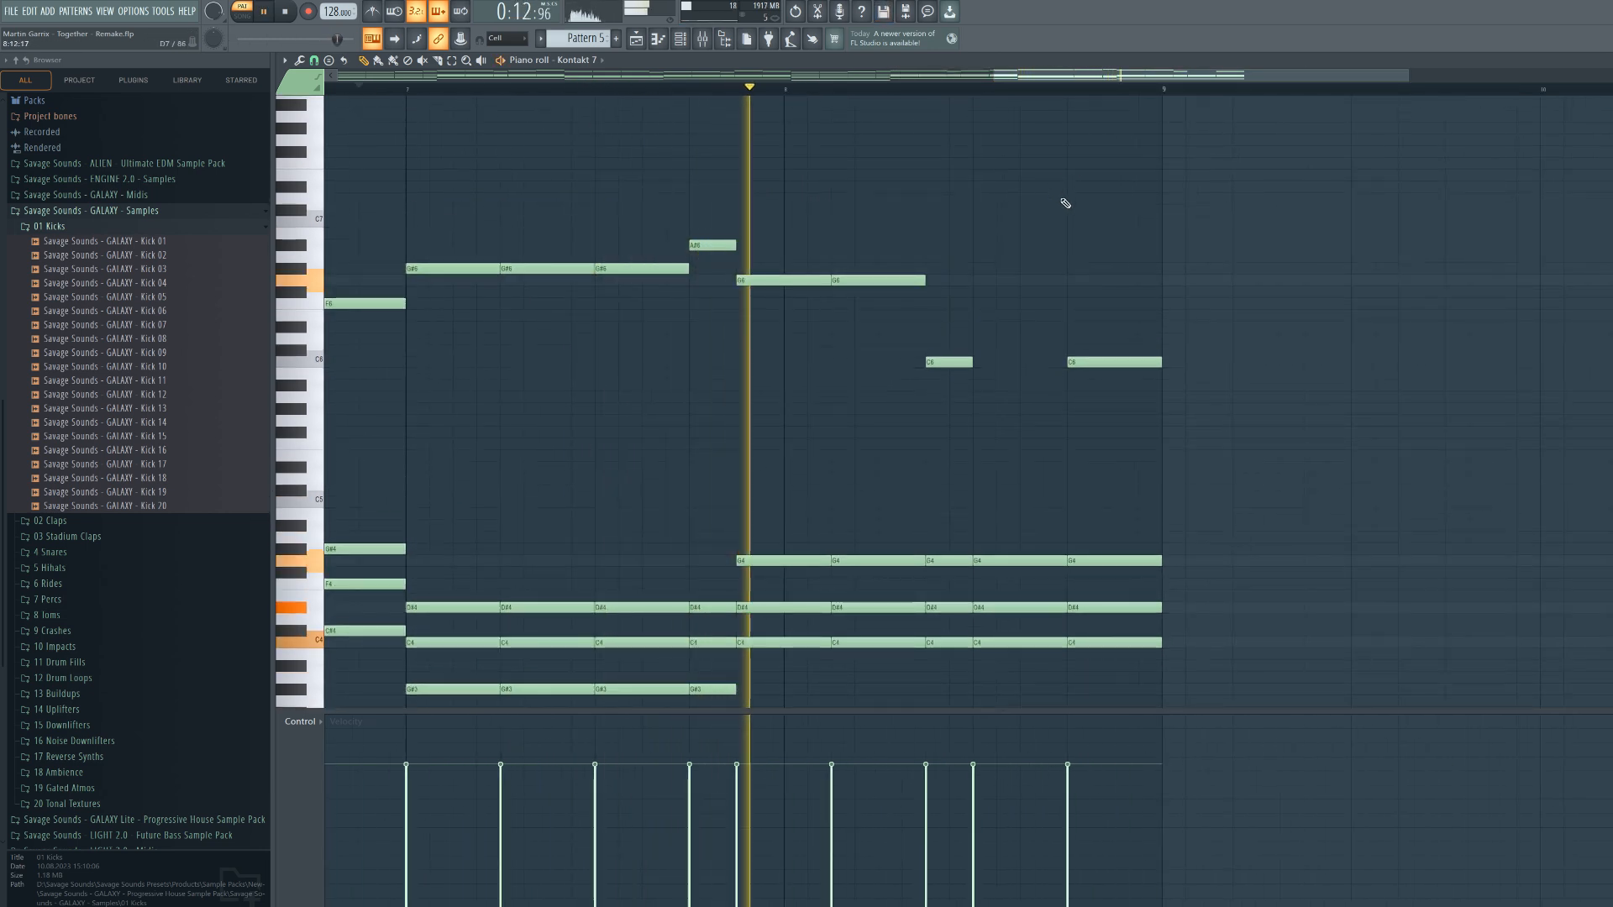
Add a short C#6 and a C6 to the melody in bar 8, and play back the phrase ending
key("space")
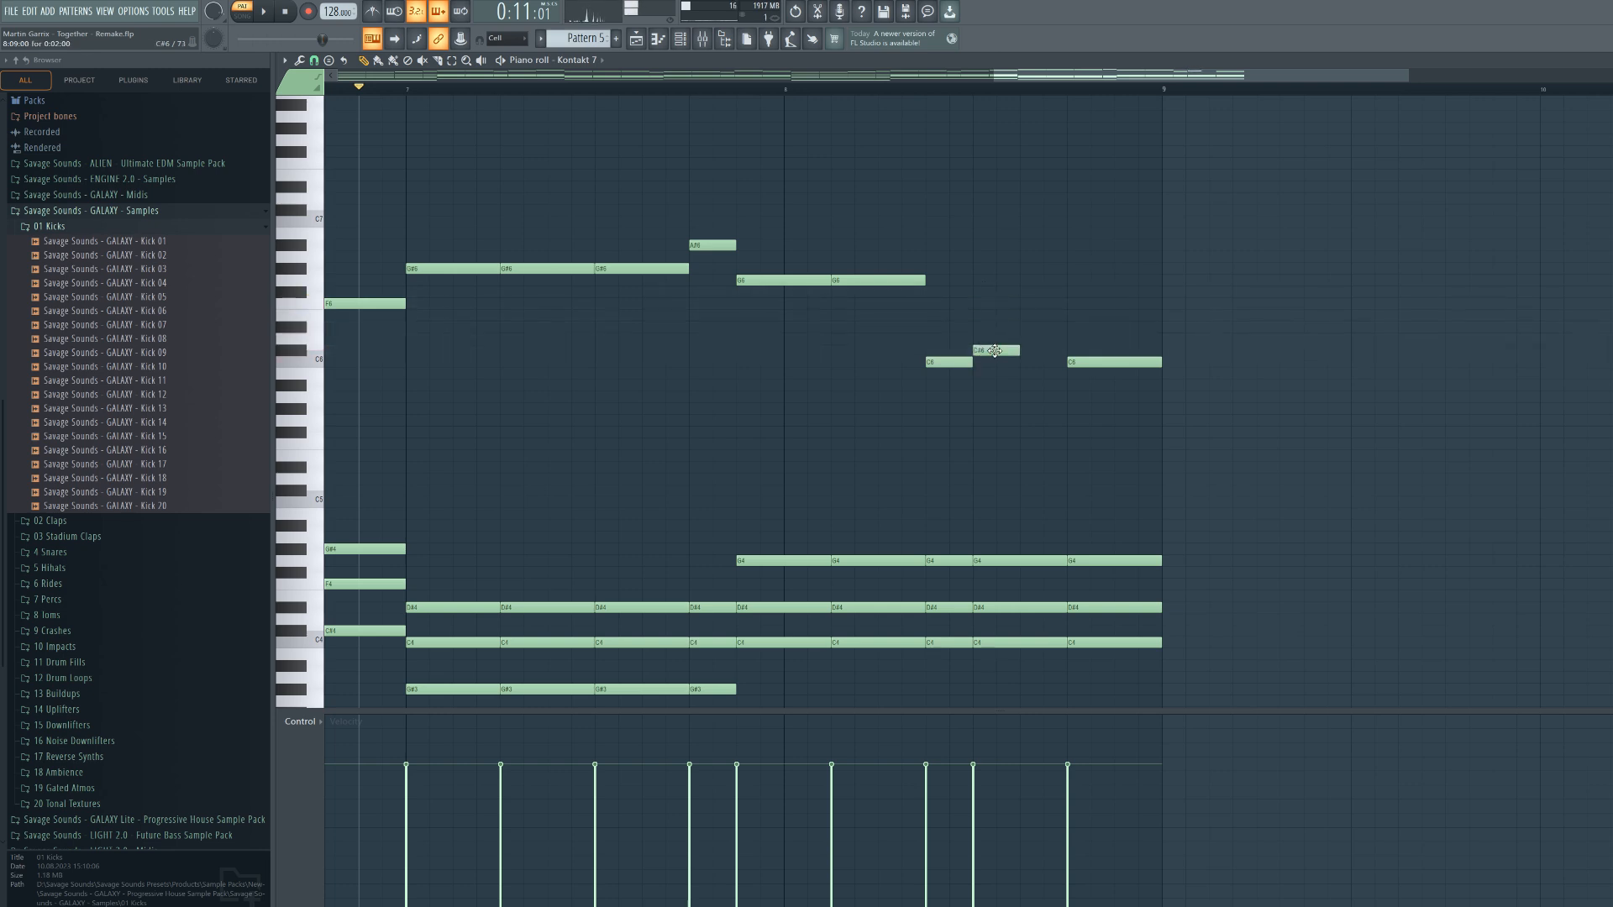
left_click(893, 91)
key("space")
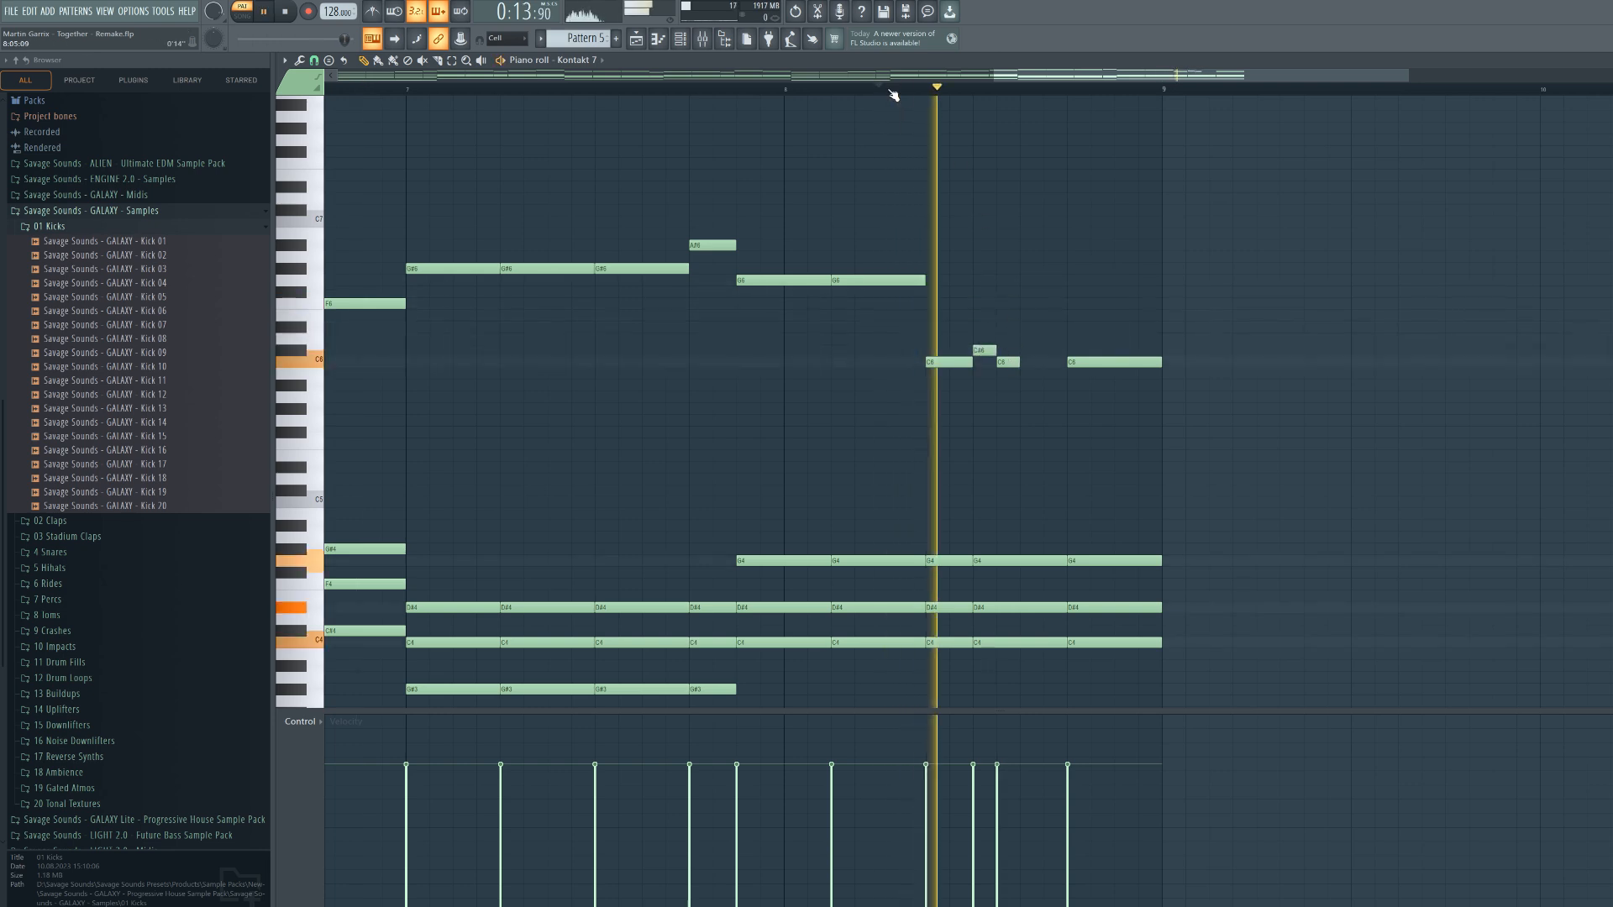
key("space")
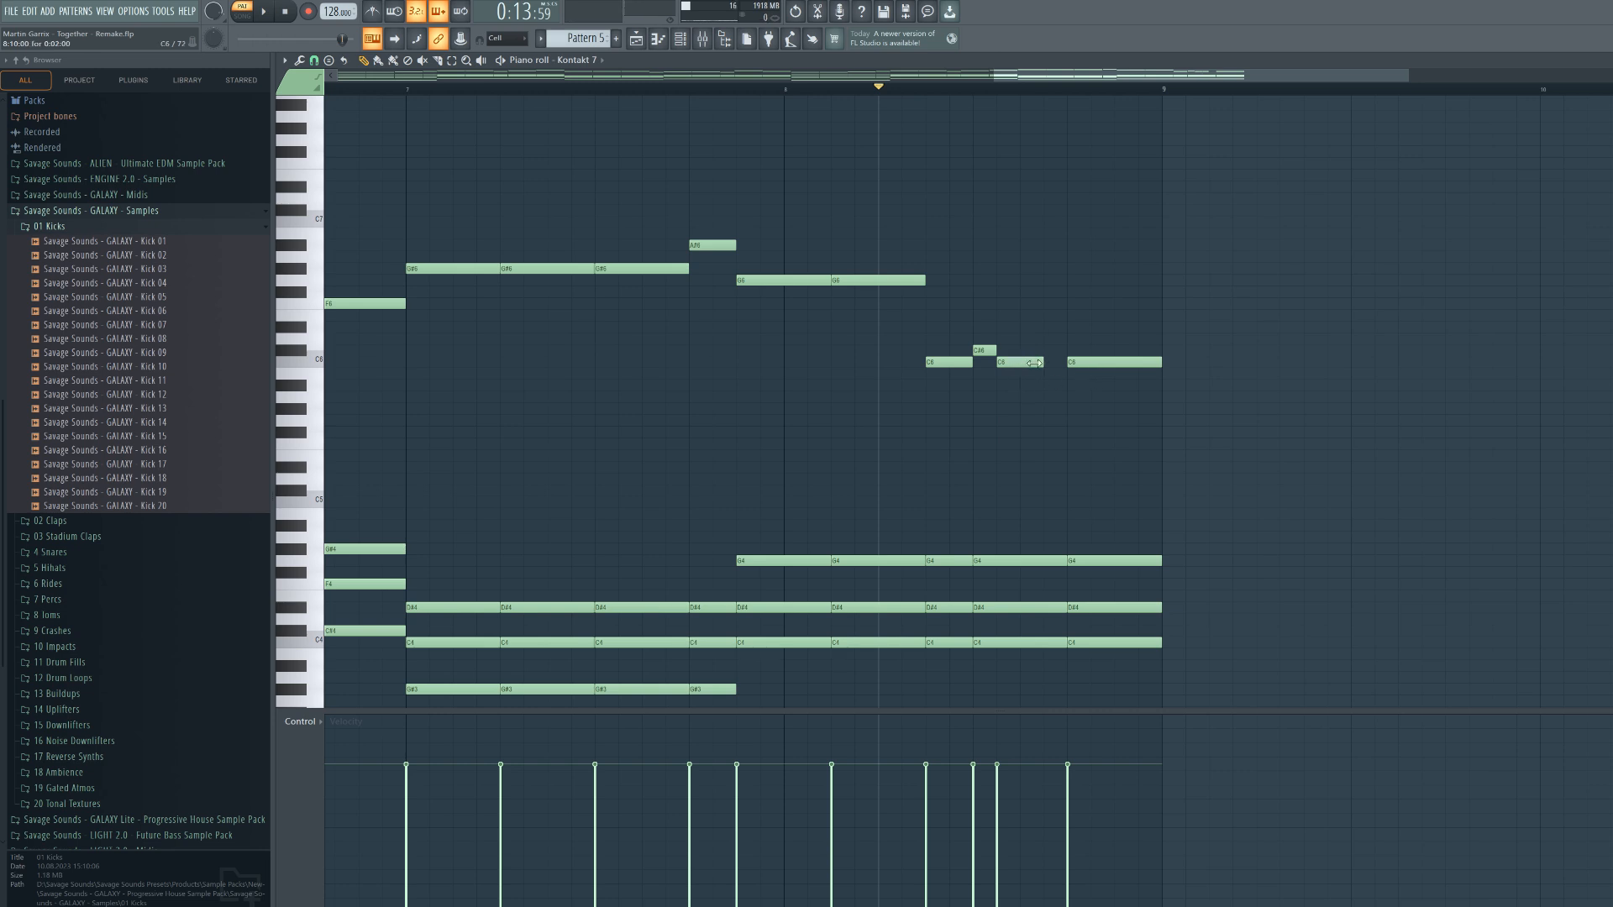
key("space")
key("space")
Move the closing C6 melody note in bar 8 down to A#5, directly after the preceding note, and play it back
left_click_drag(1117, 363, 1105, 403)
key("space")
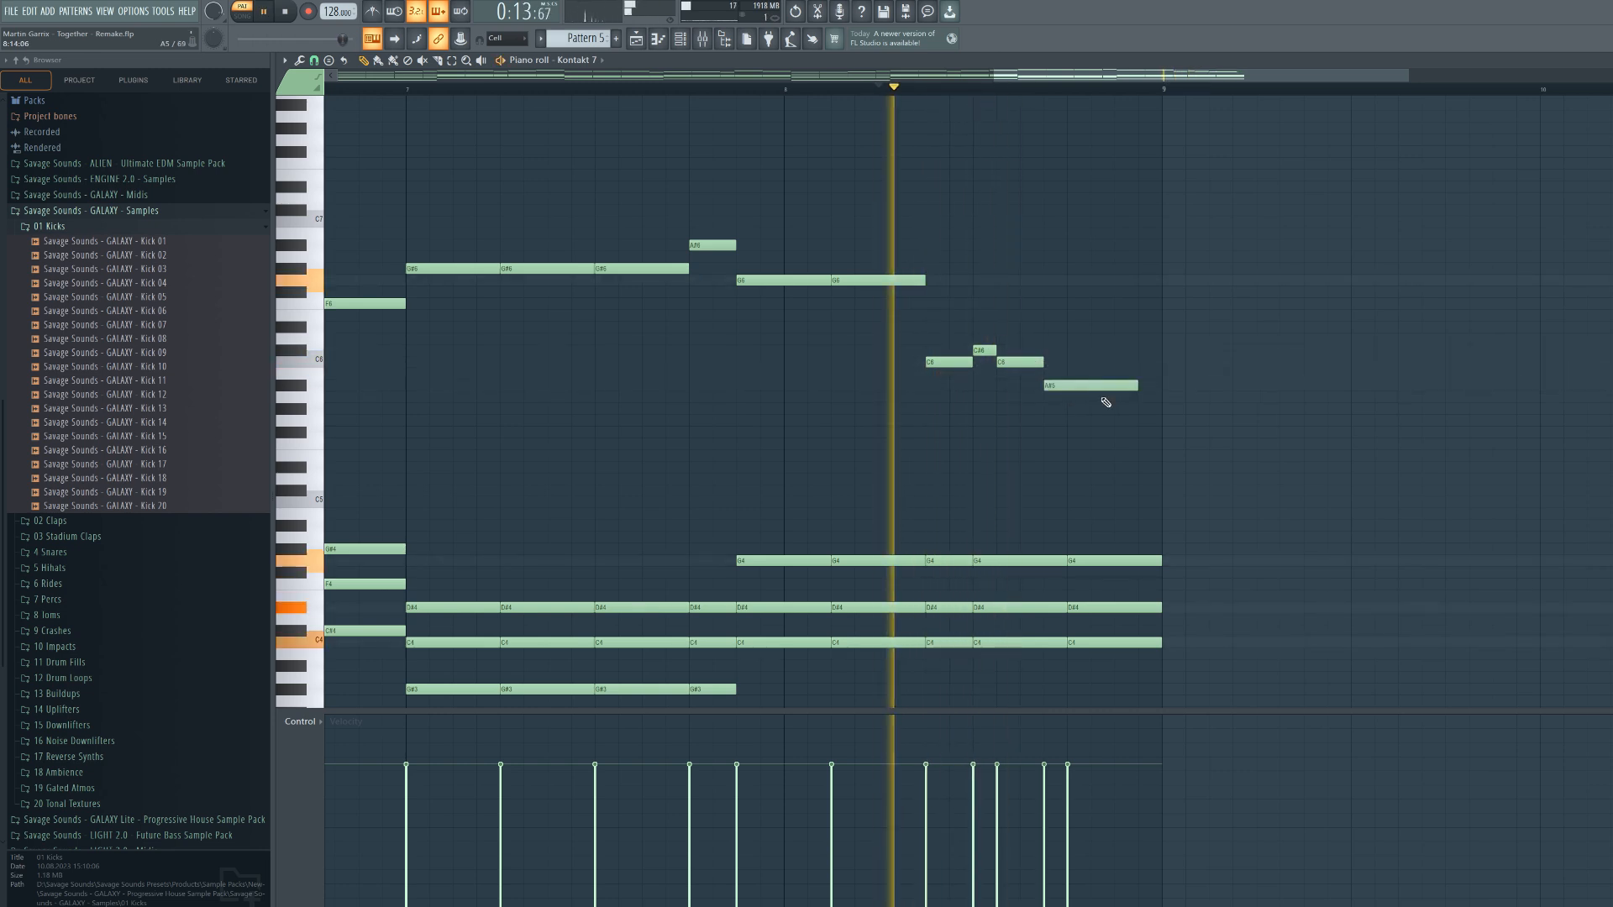
key("space")
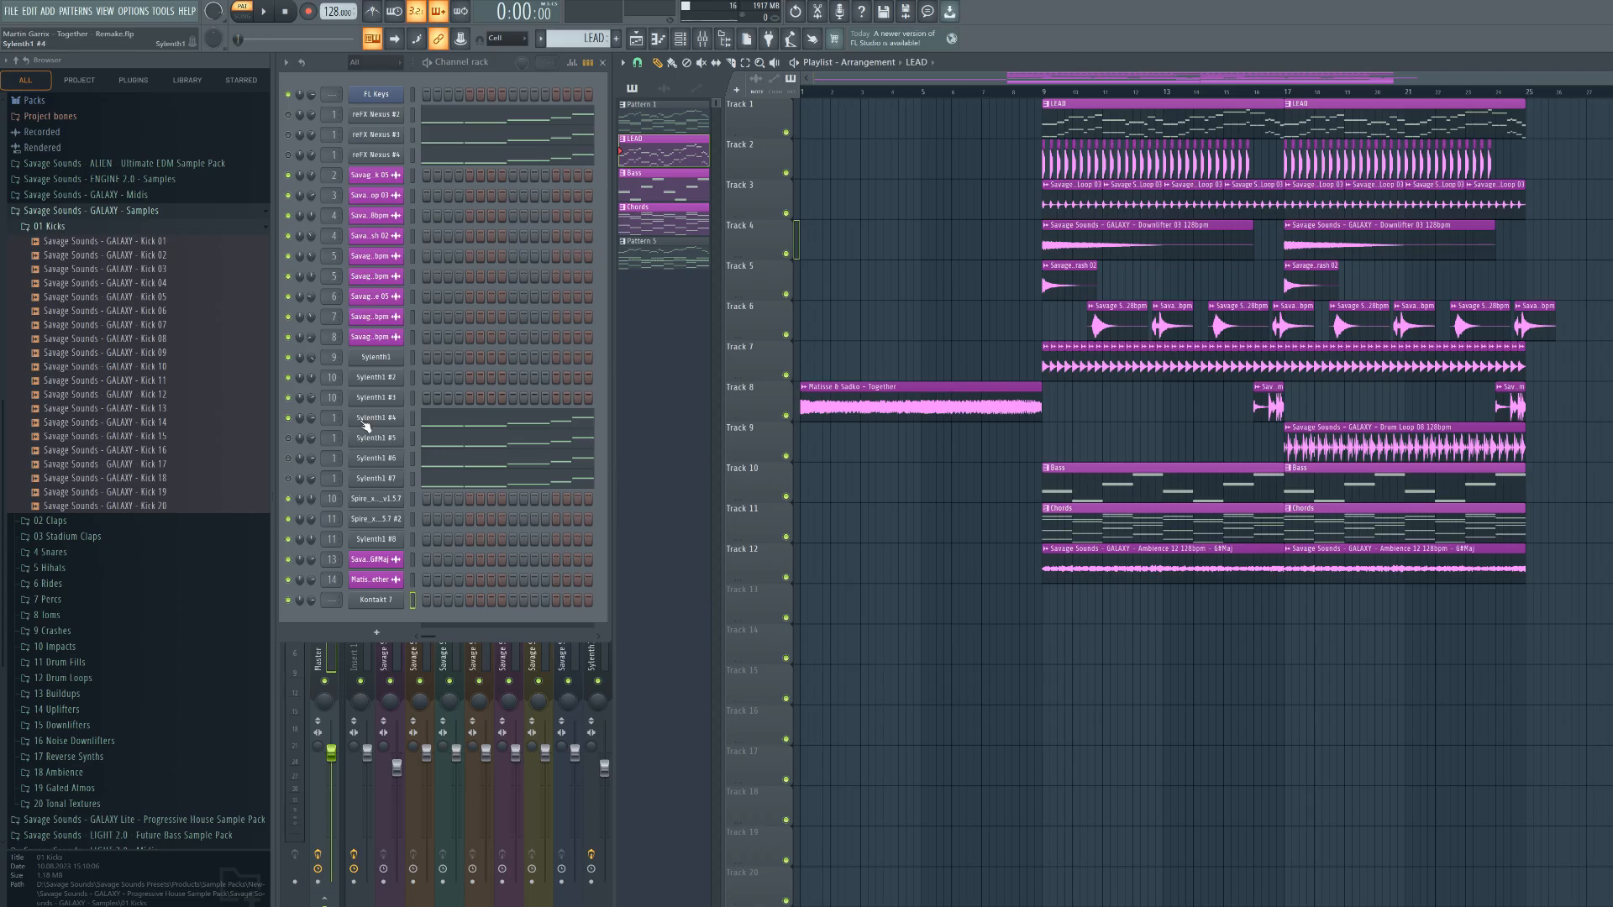
Audition the Sylenth1 #4 lead layer with its mixer insert and filter control cutoff, and open the Sylenth1 #5 layer
left_click(364, 423)
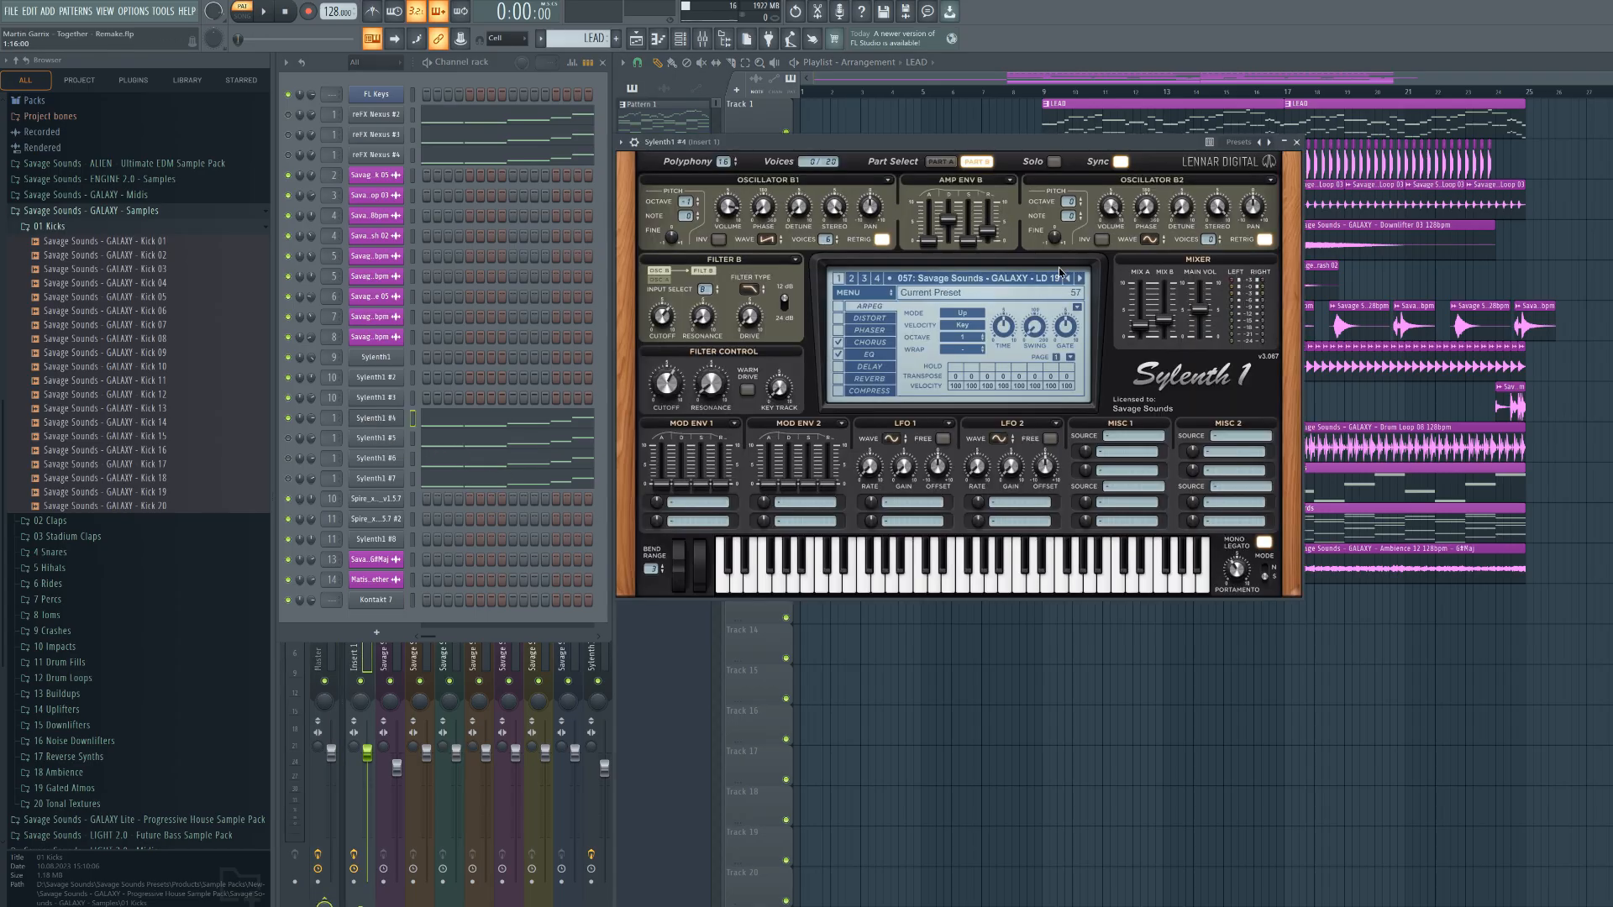
left_click(358, 798)
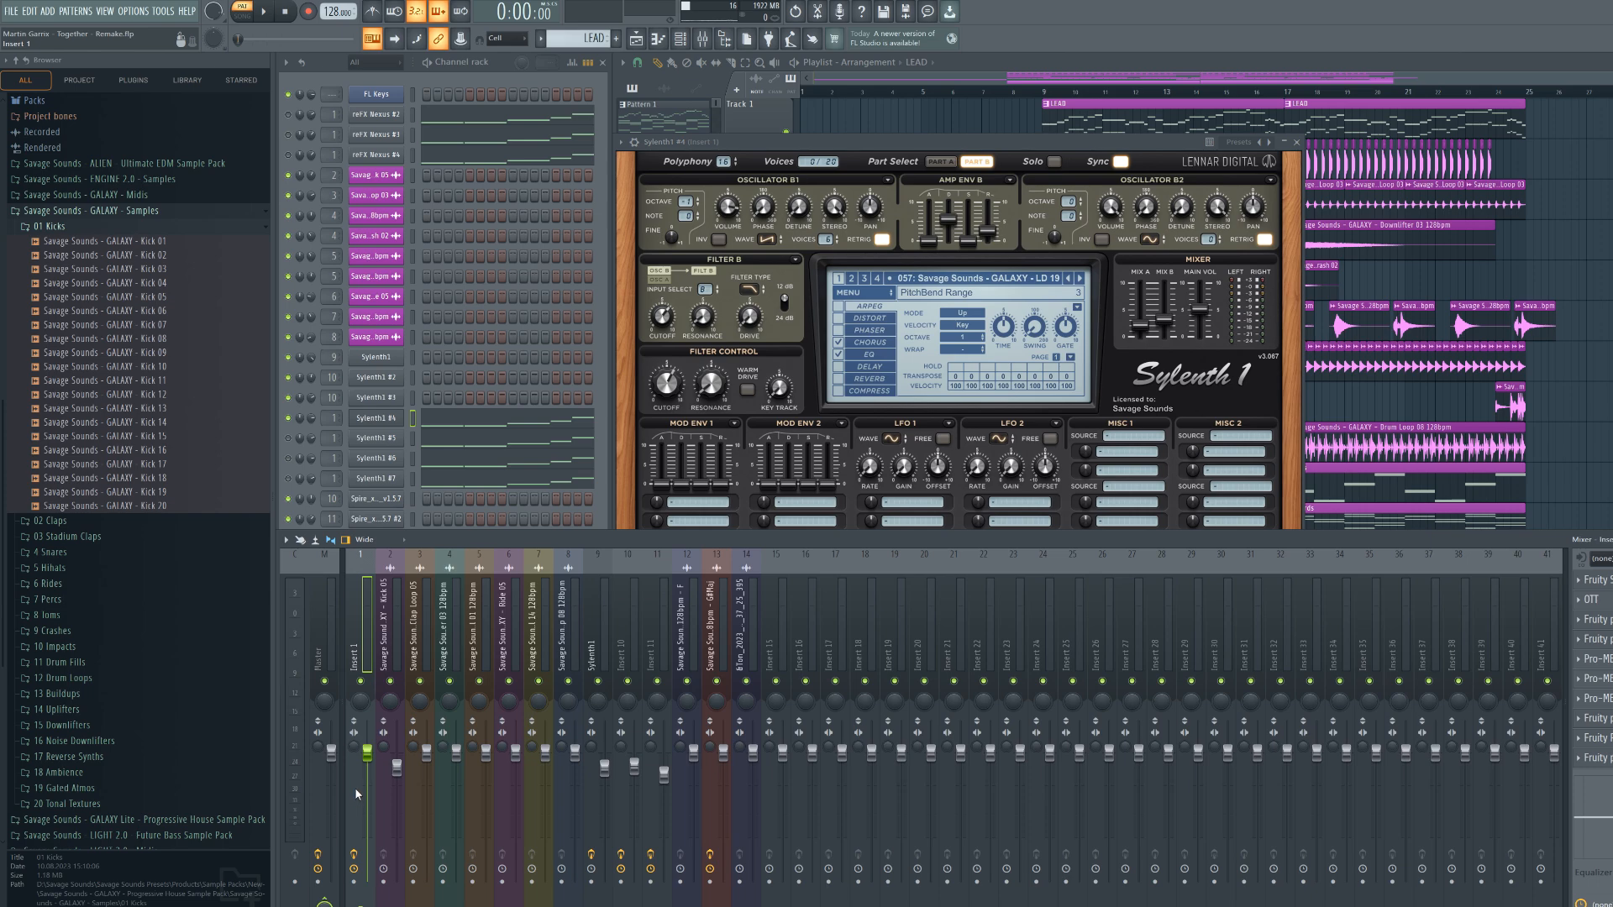
left_click(965, 146)
left_click(510, 70)
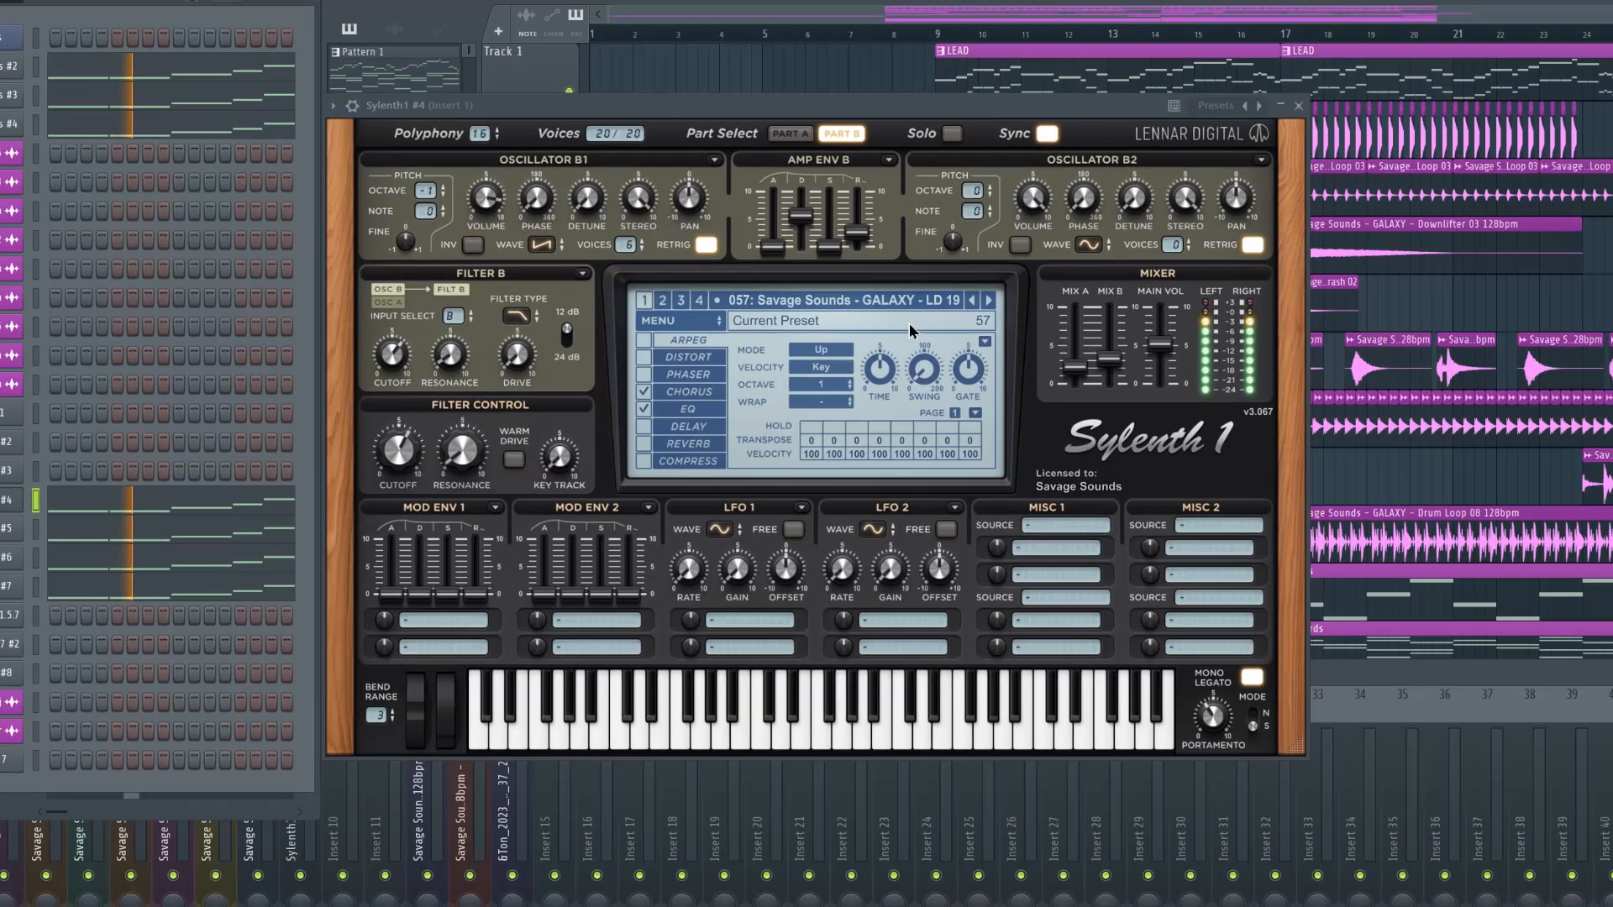
left_click_drag(399, 451, 399, 450)
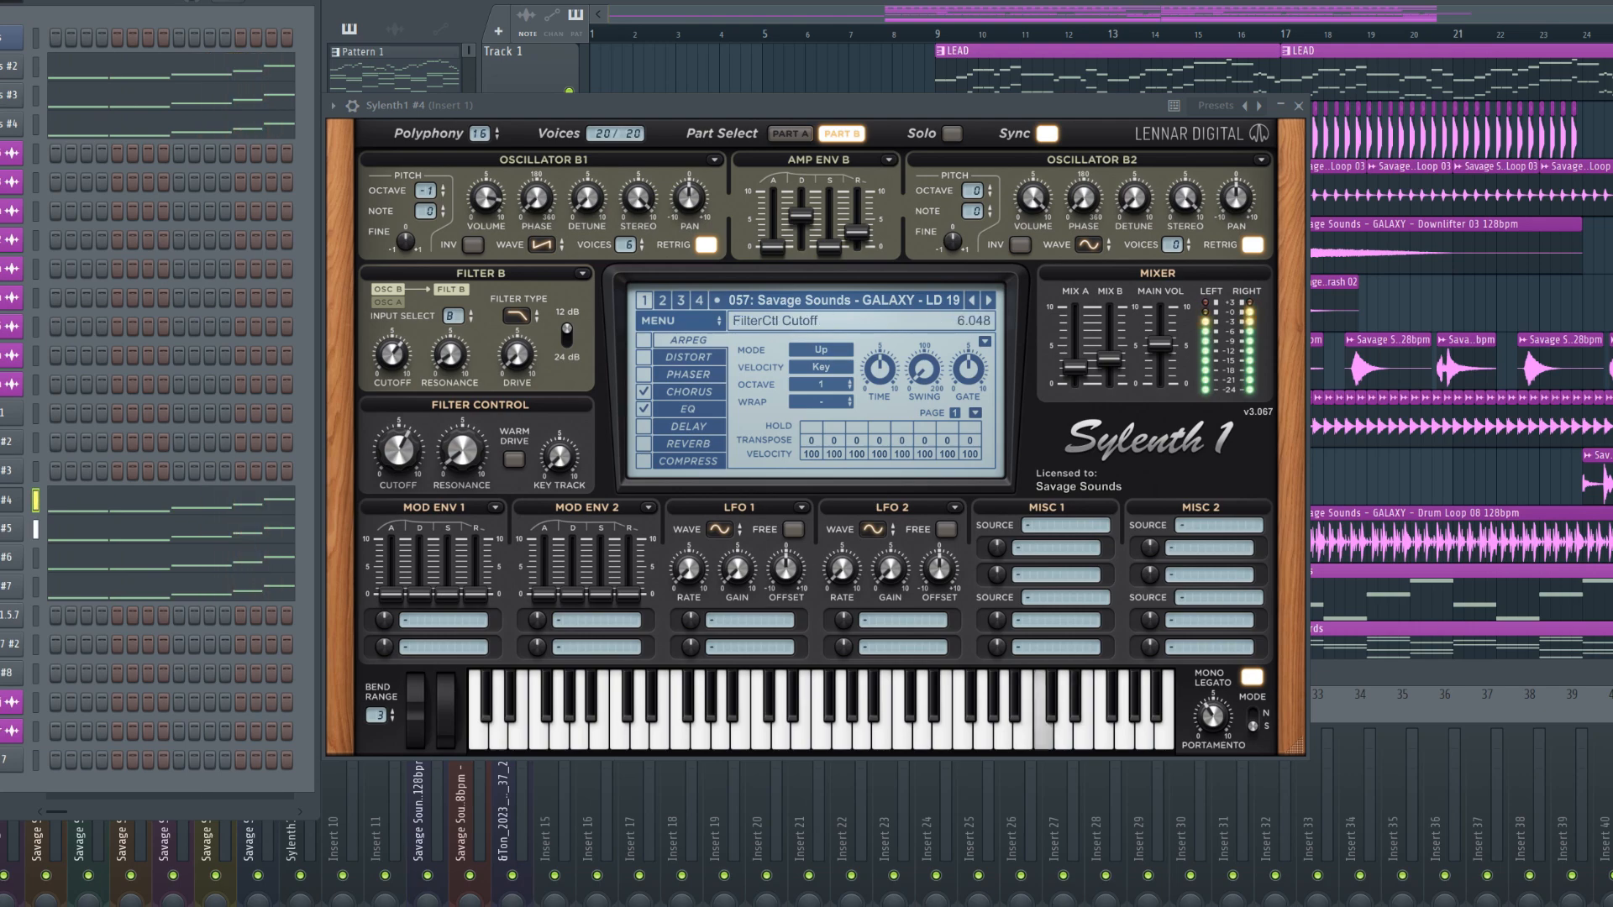
left_click(7, 535)
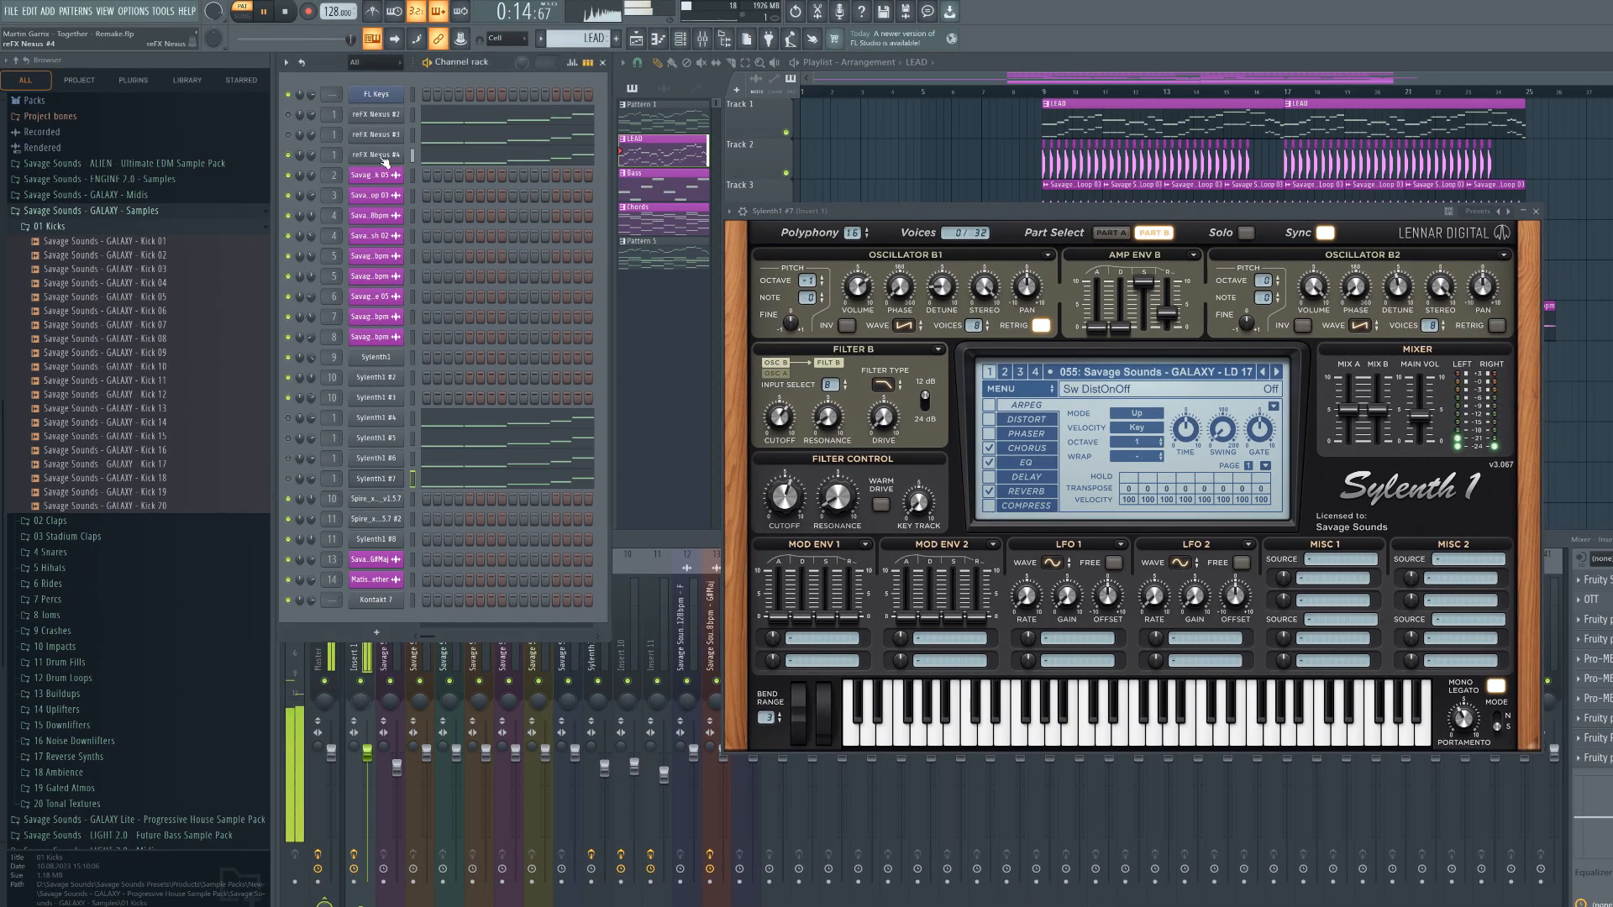
Audition the reFX Nexus #4 and reFX Nexus #3 lead layers, moving their windows clear of the channel list
left_click(385, 163)
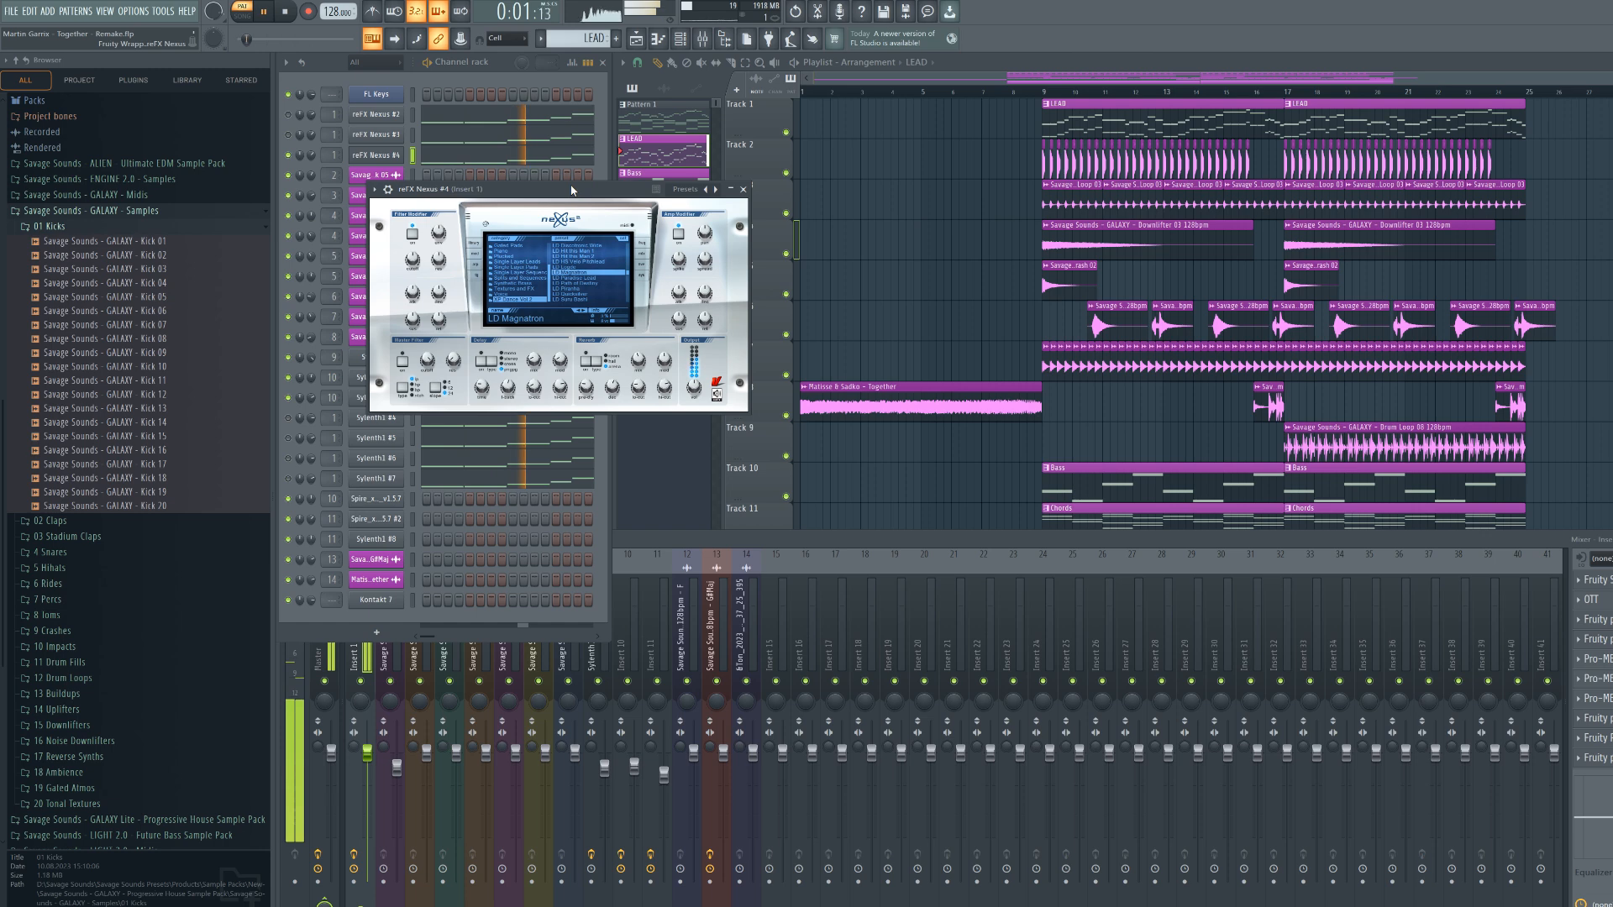
left_click_drag(571, 190, 878, 168)
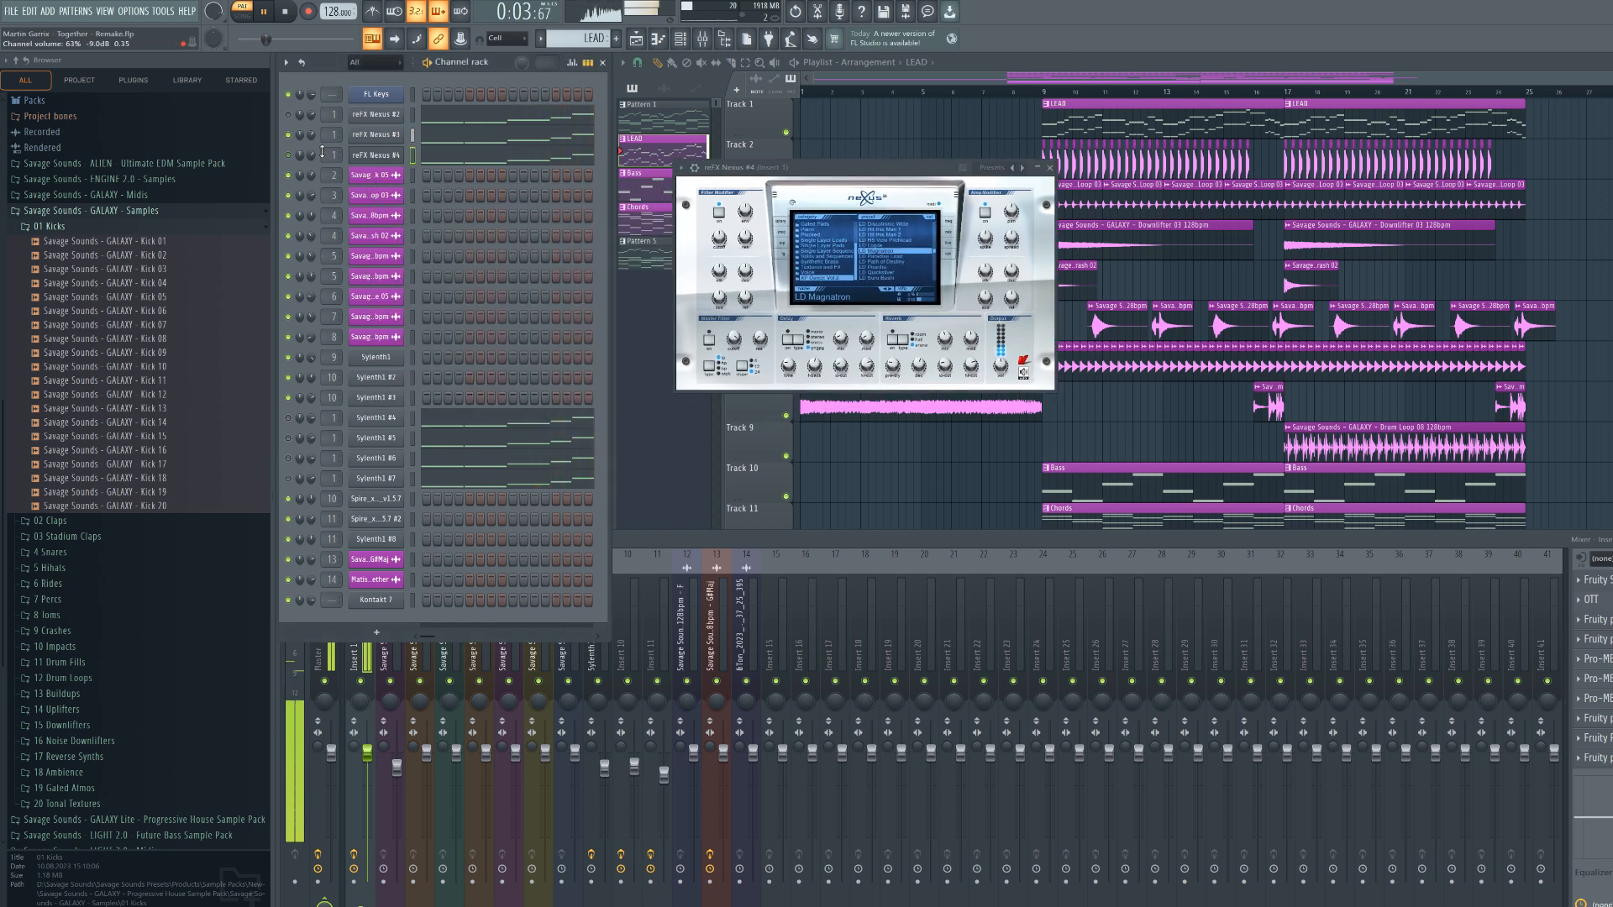
left_click(388, 136)
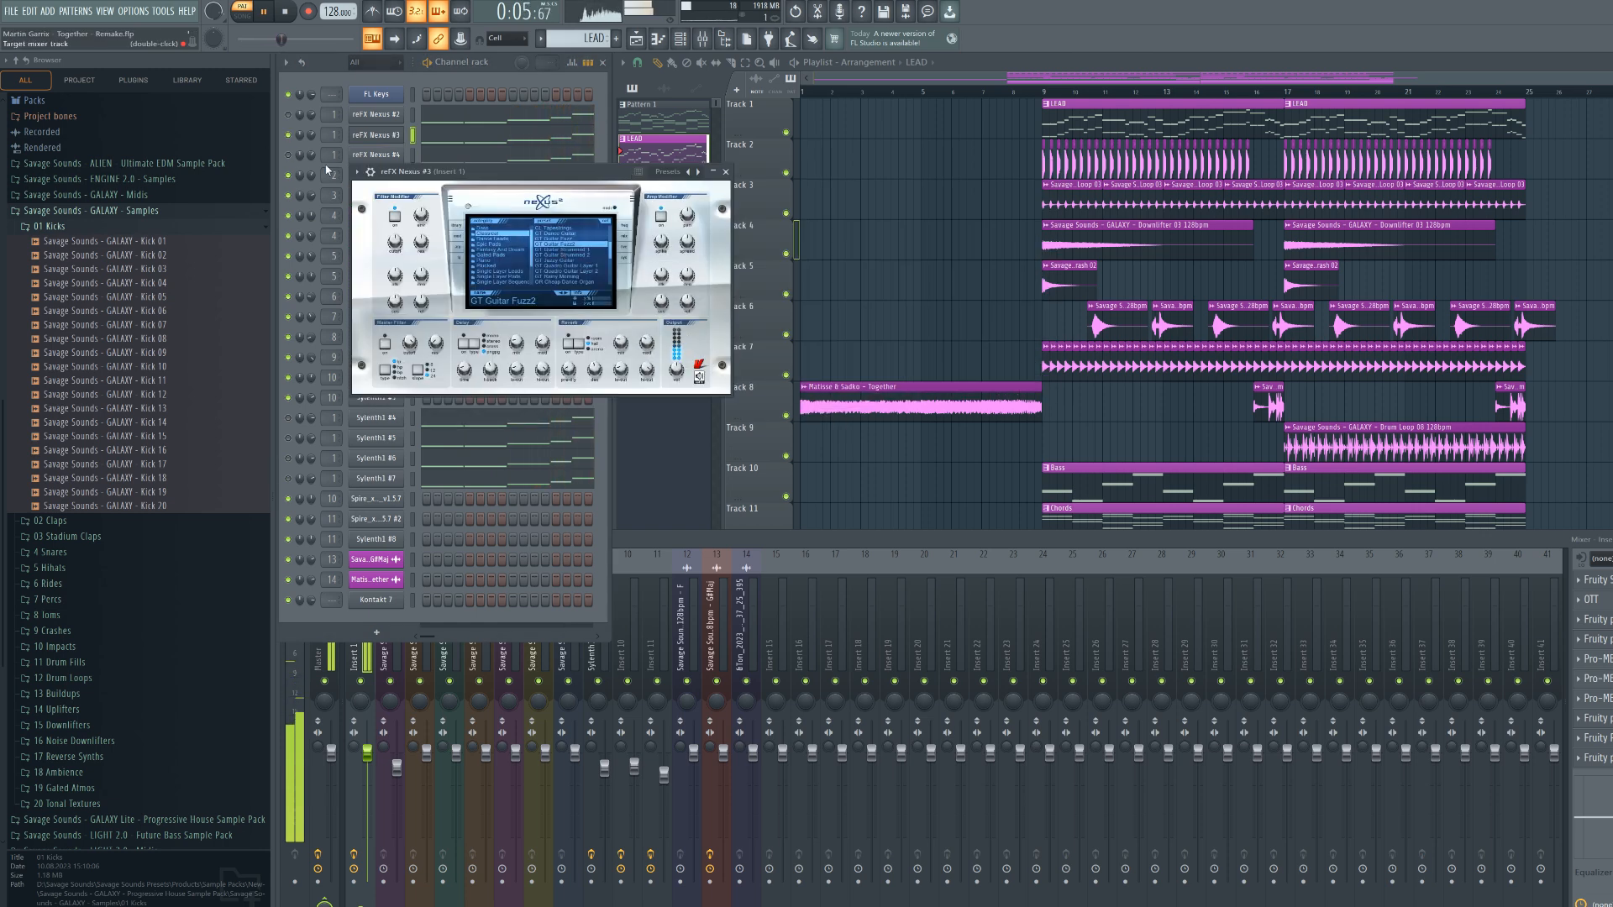
left_click(290, 135)
left_click_drag(622, 173, 829, 170)
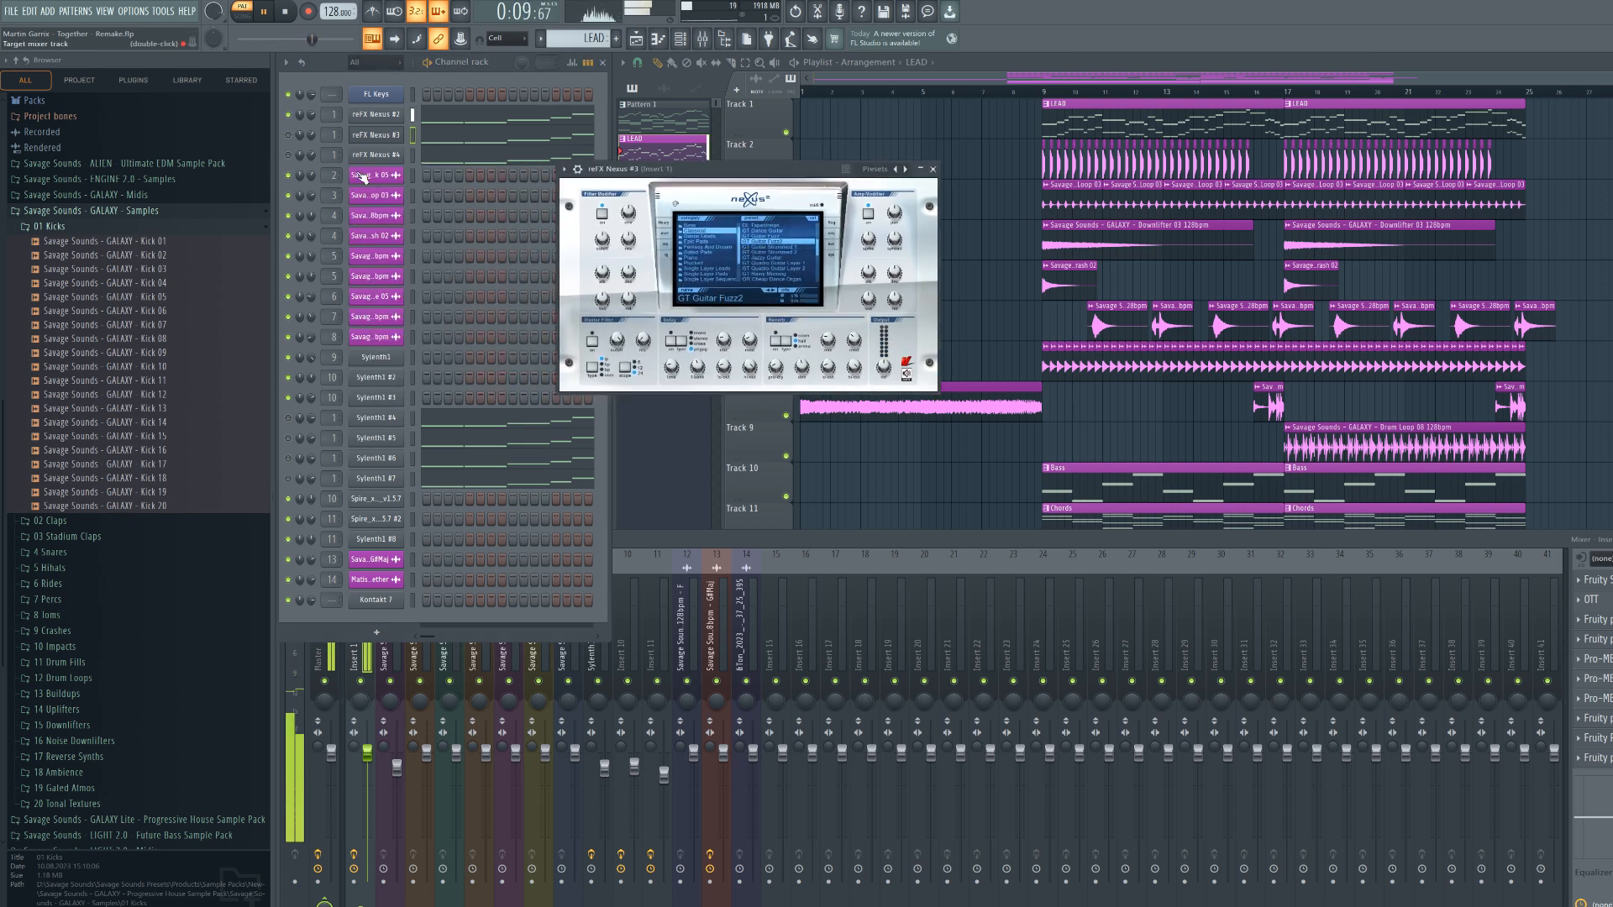
left_click_drag(758, 170, 823, 176)
Check the lead's mixer insert 1 and play back its melody in the reFX Nexus #2 piano roll
left_click(559, 117)
scroll(1263, 271, "up", 4)
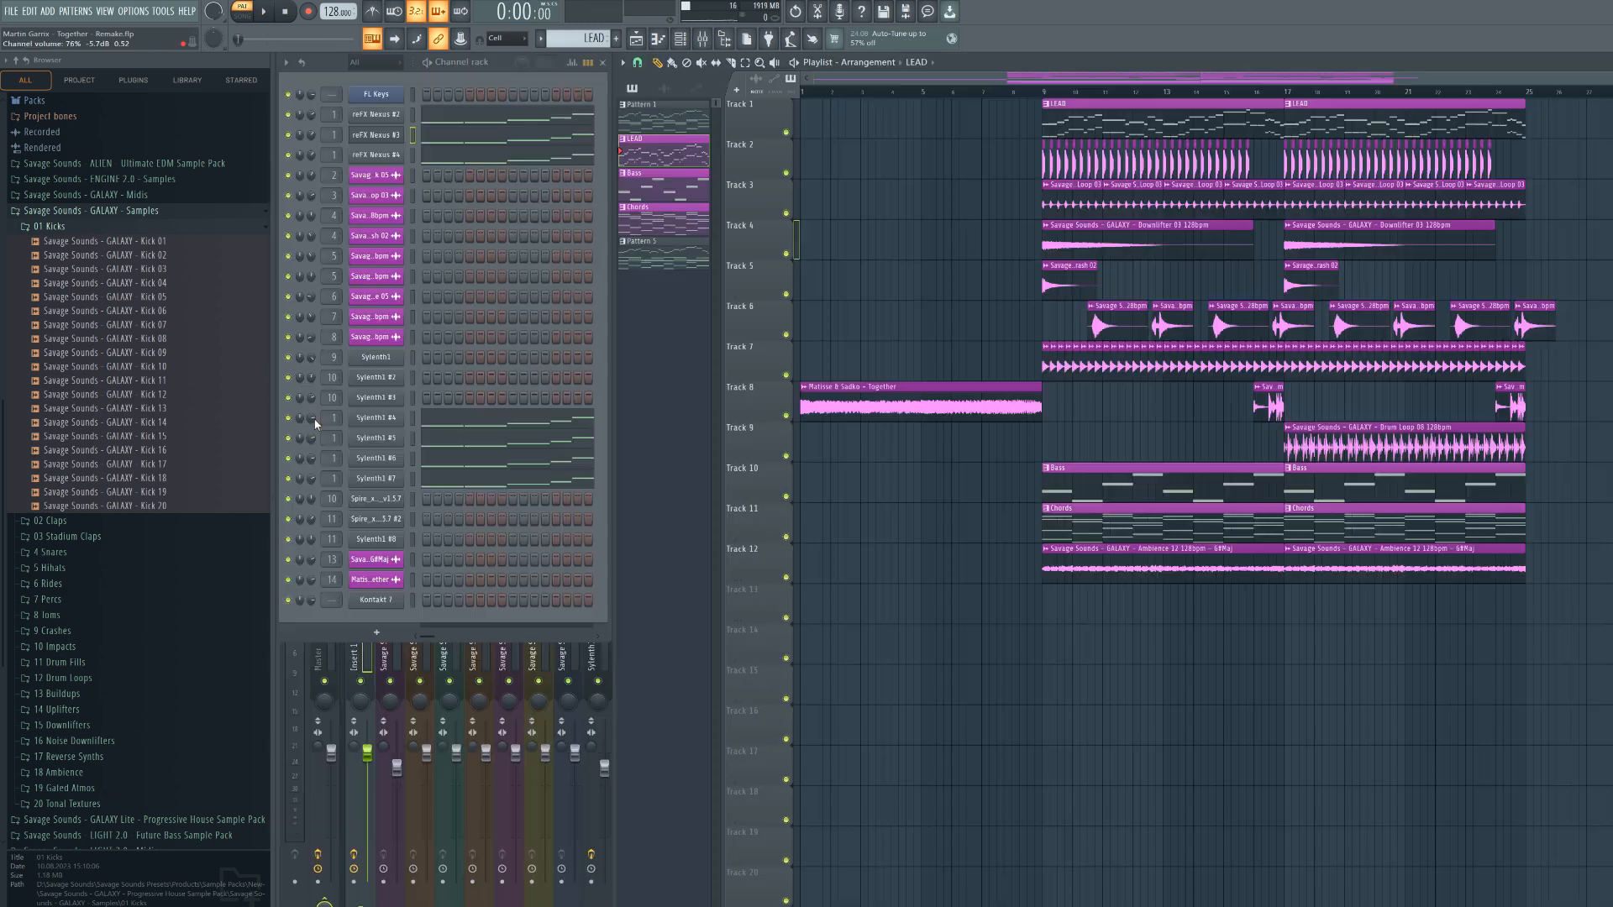
left_click(362, 651)
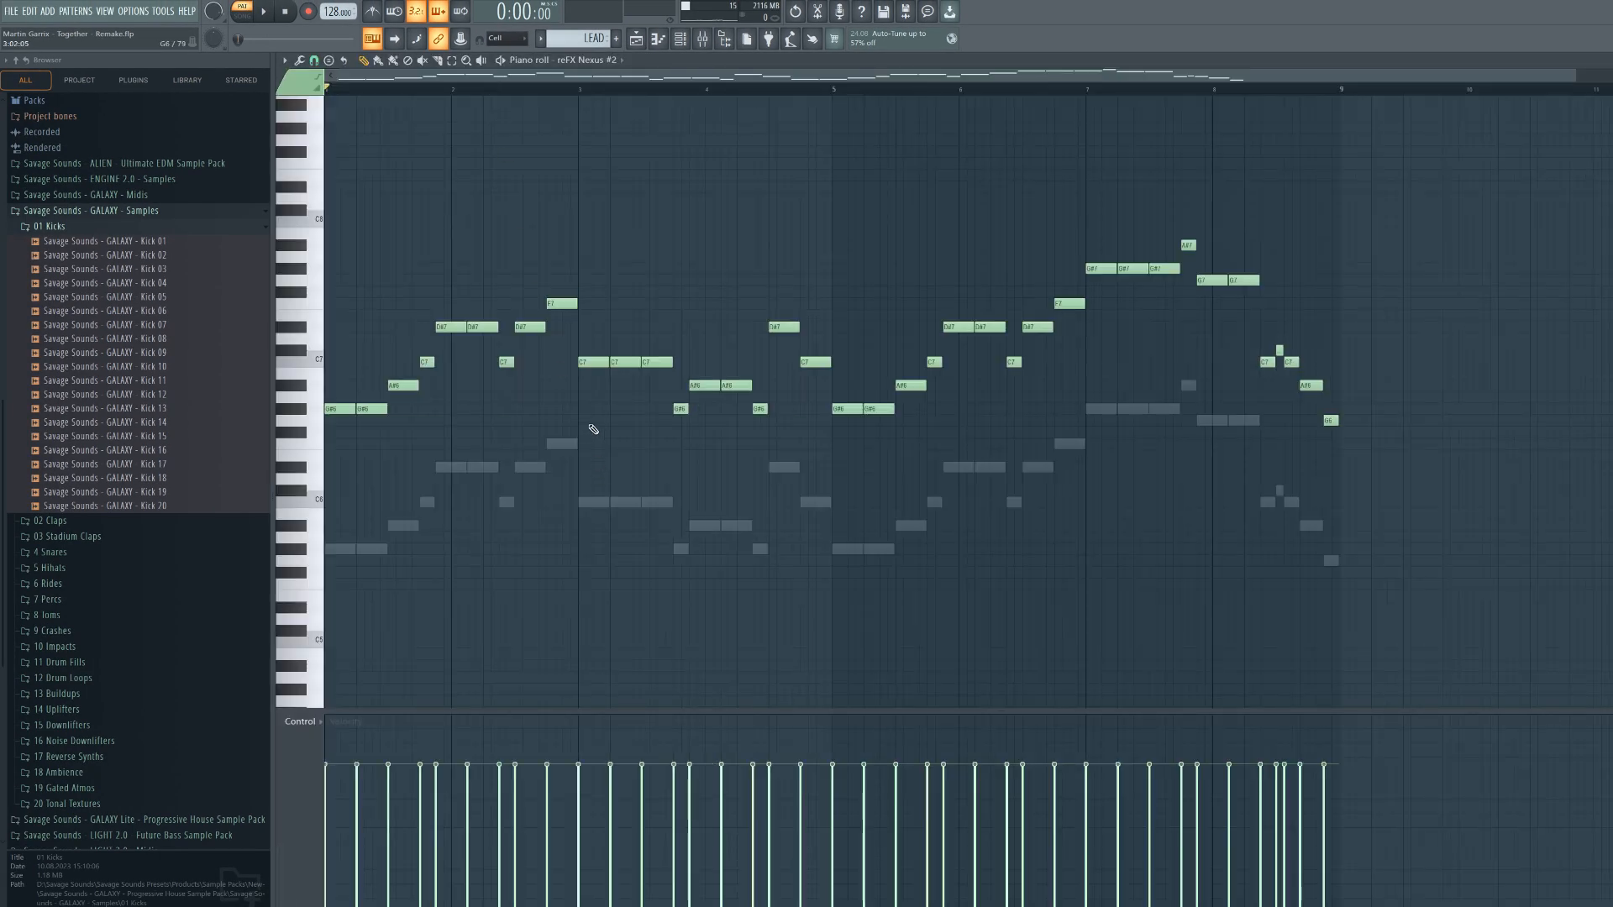
key("space")
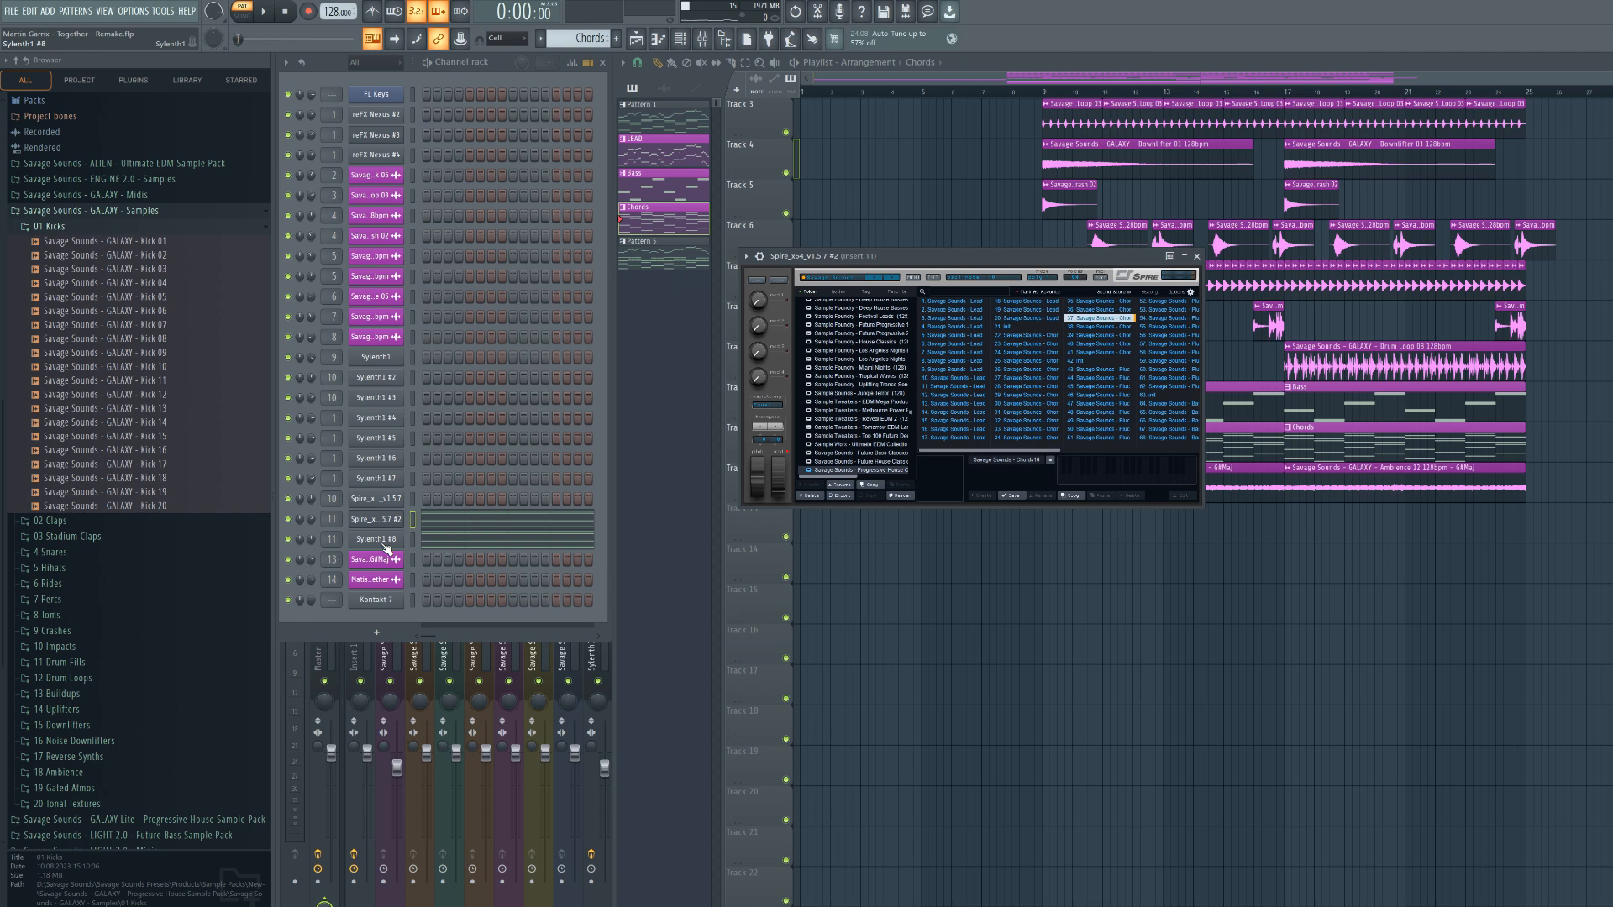
Review the chord layers by opening the Sylenth1 #8 and second Spire instruments
left_click(385, 542)
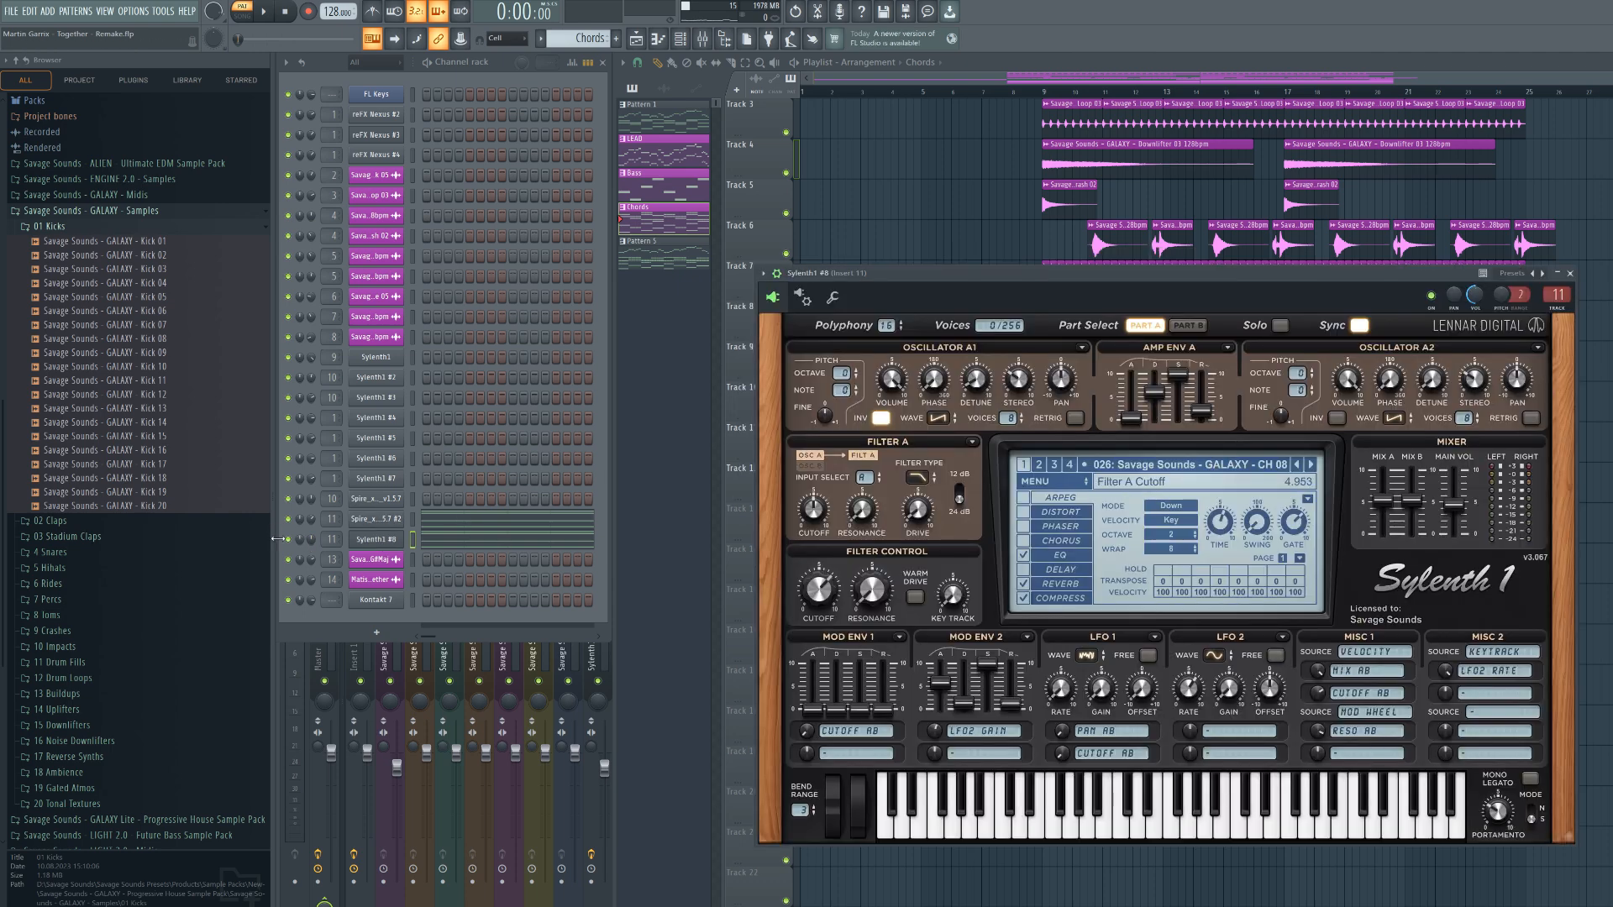
left_click(374, 521)
left_click(469, 522)
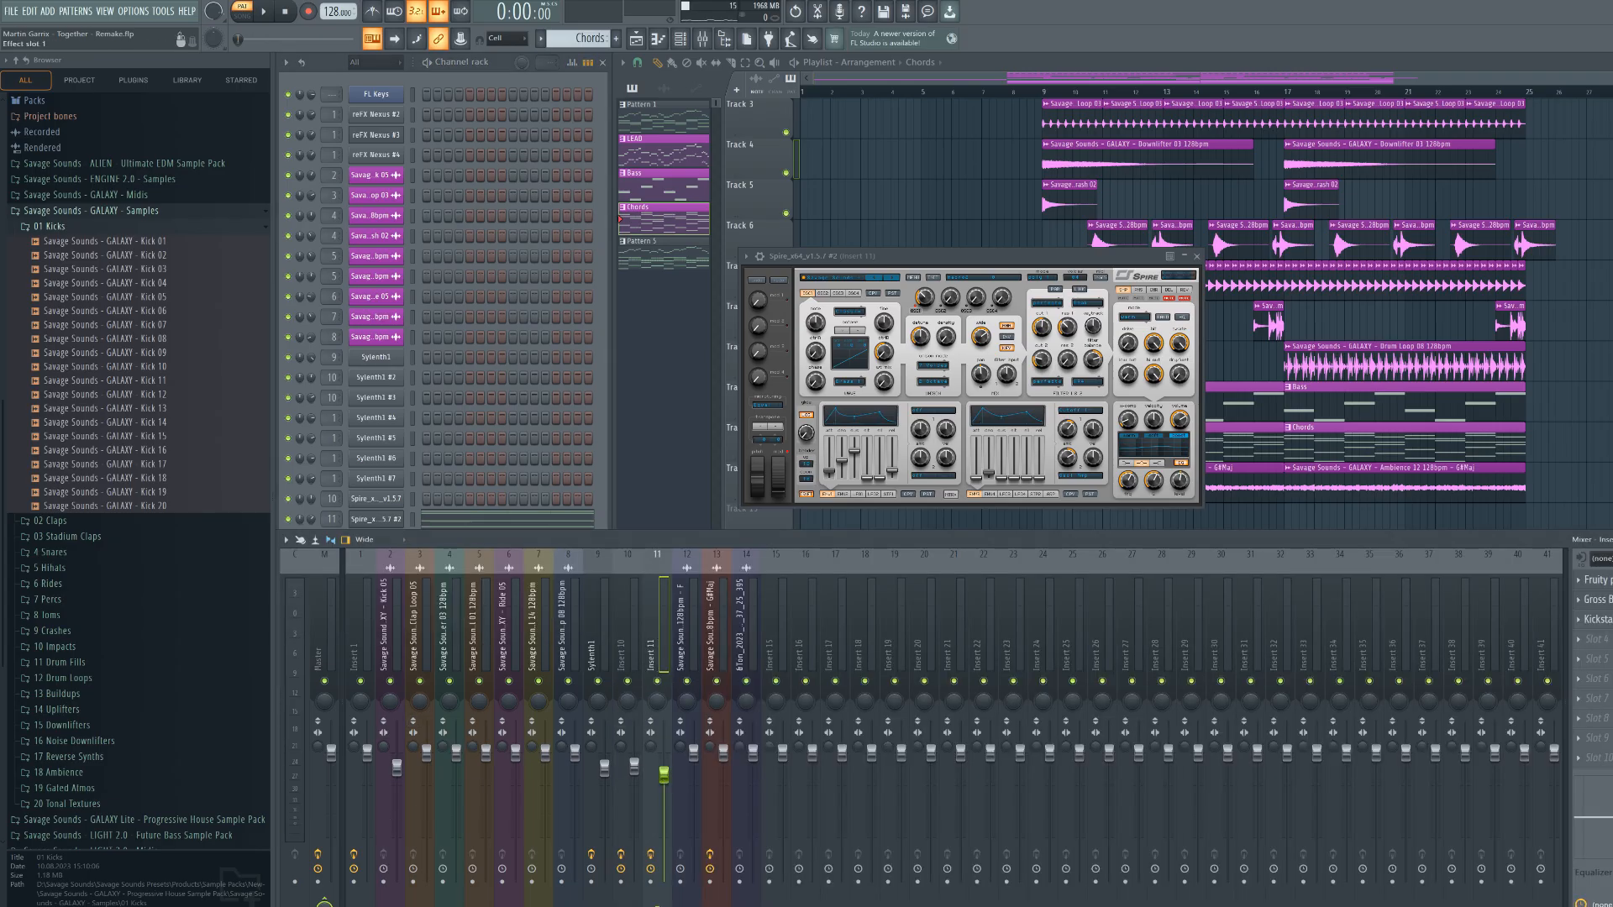
Inspect the Fruity Parametric EQ 2, Gross Beat and Kickstart effects on the chords' mixer insert 11
left_click(1597, 581)
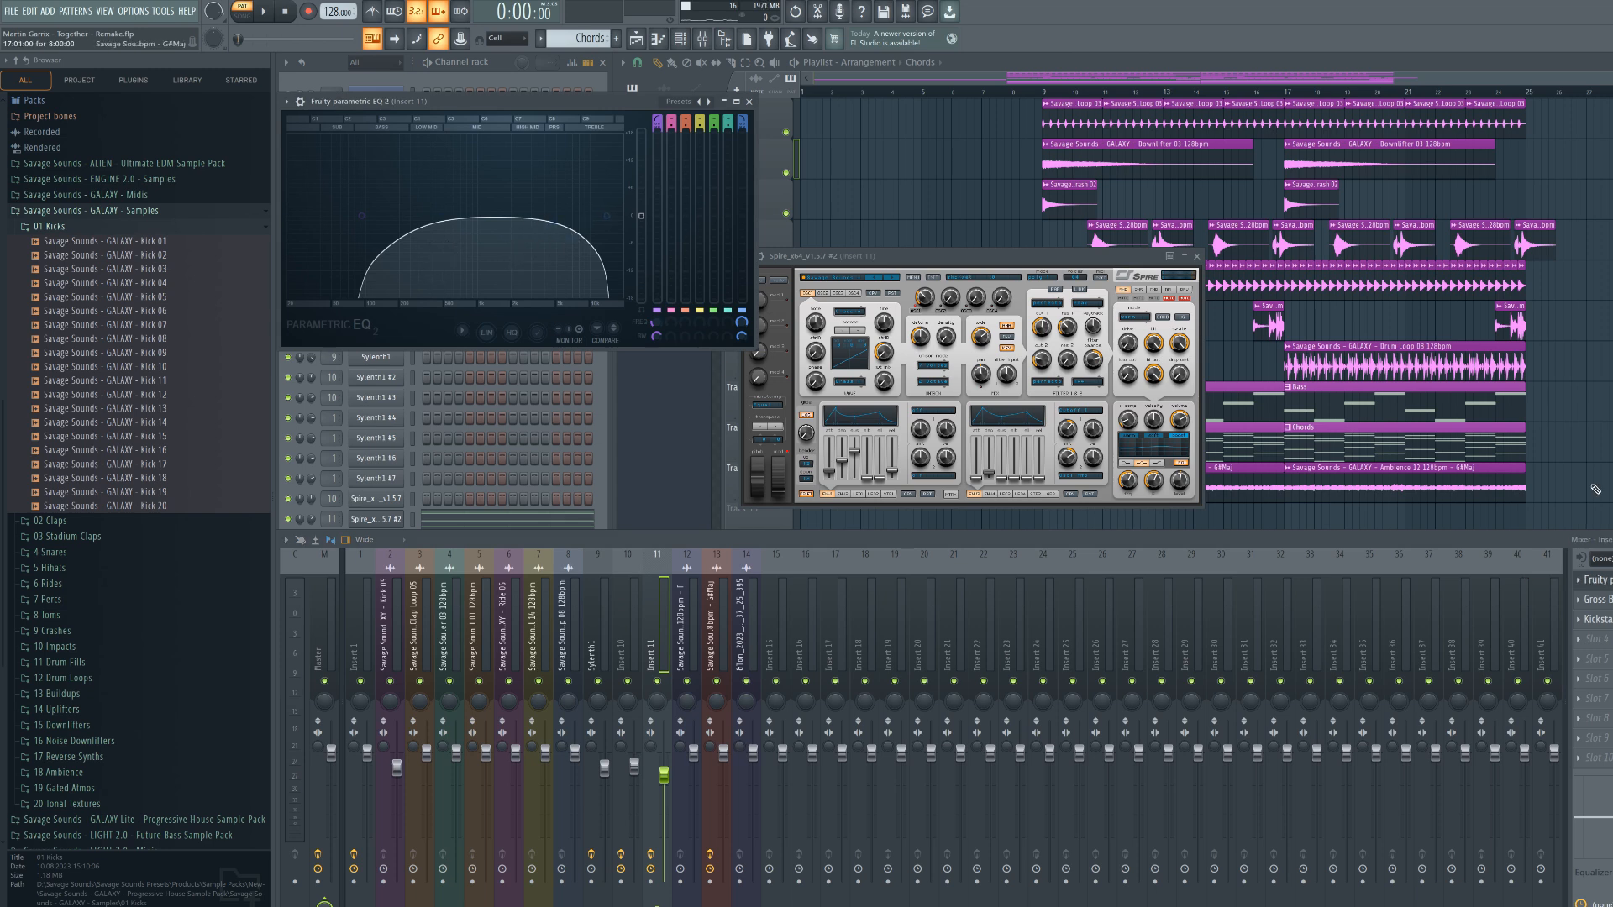
left_click(1596, 600)
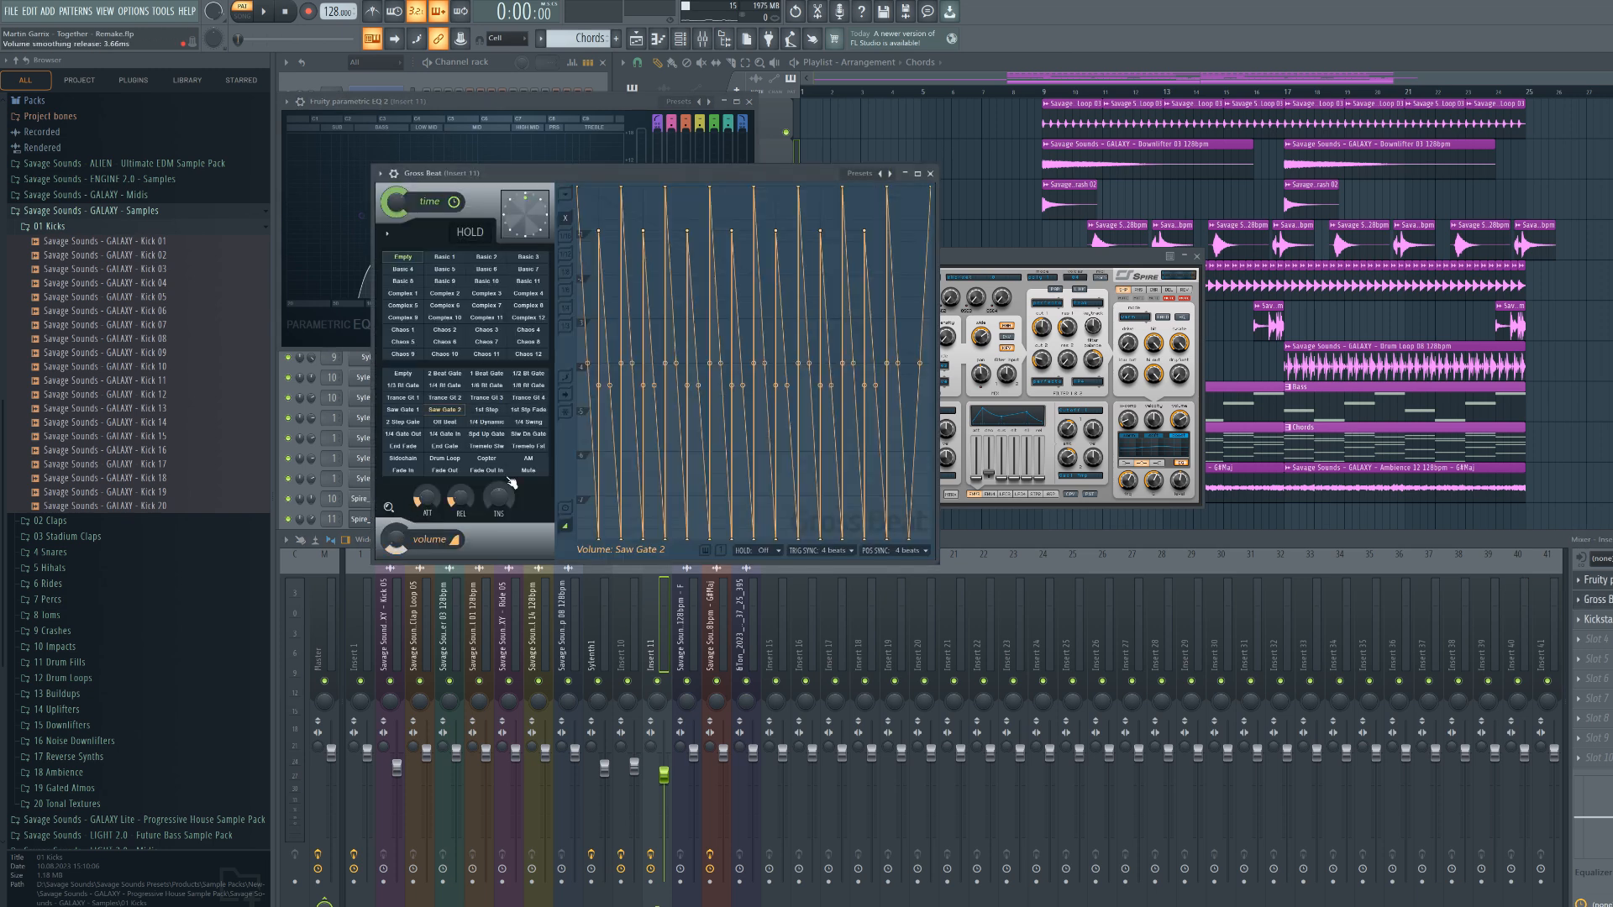
left_click(1598, 620)
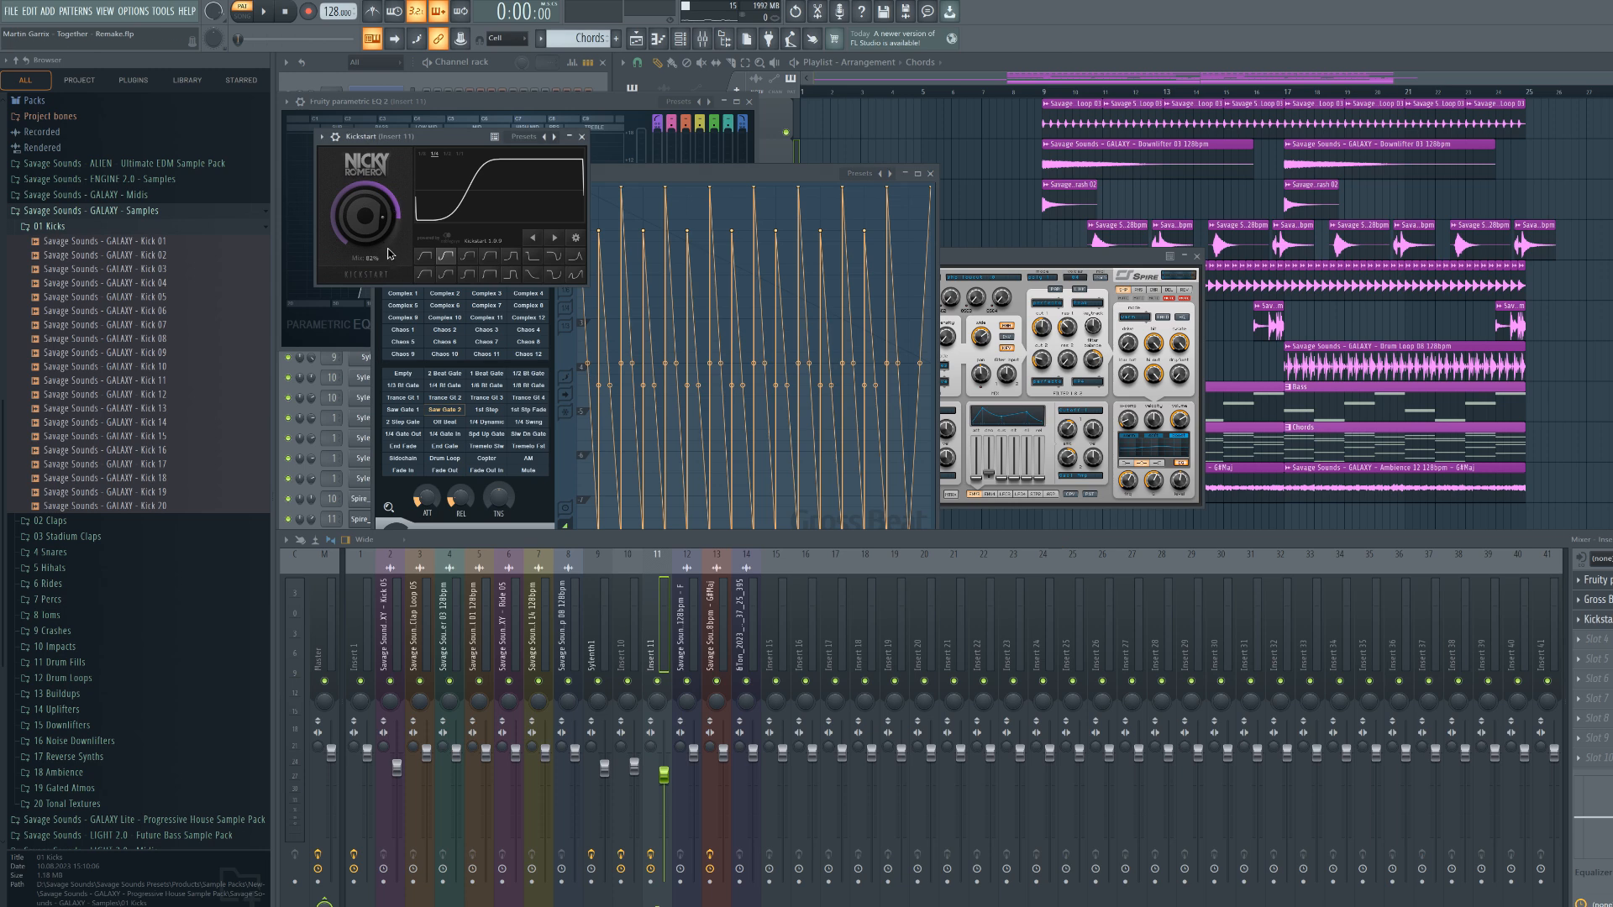
Open the second Spire layer's notes in the piano roll and play back the chord progression
left_click(505, 88)
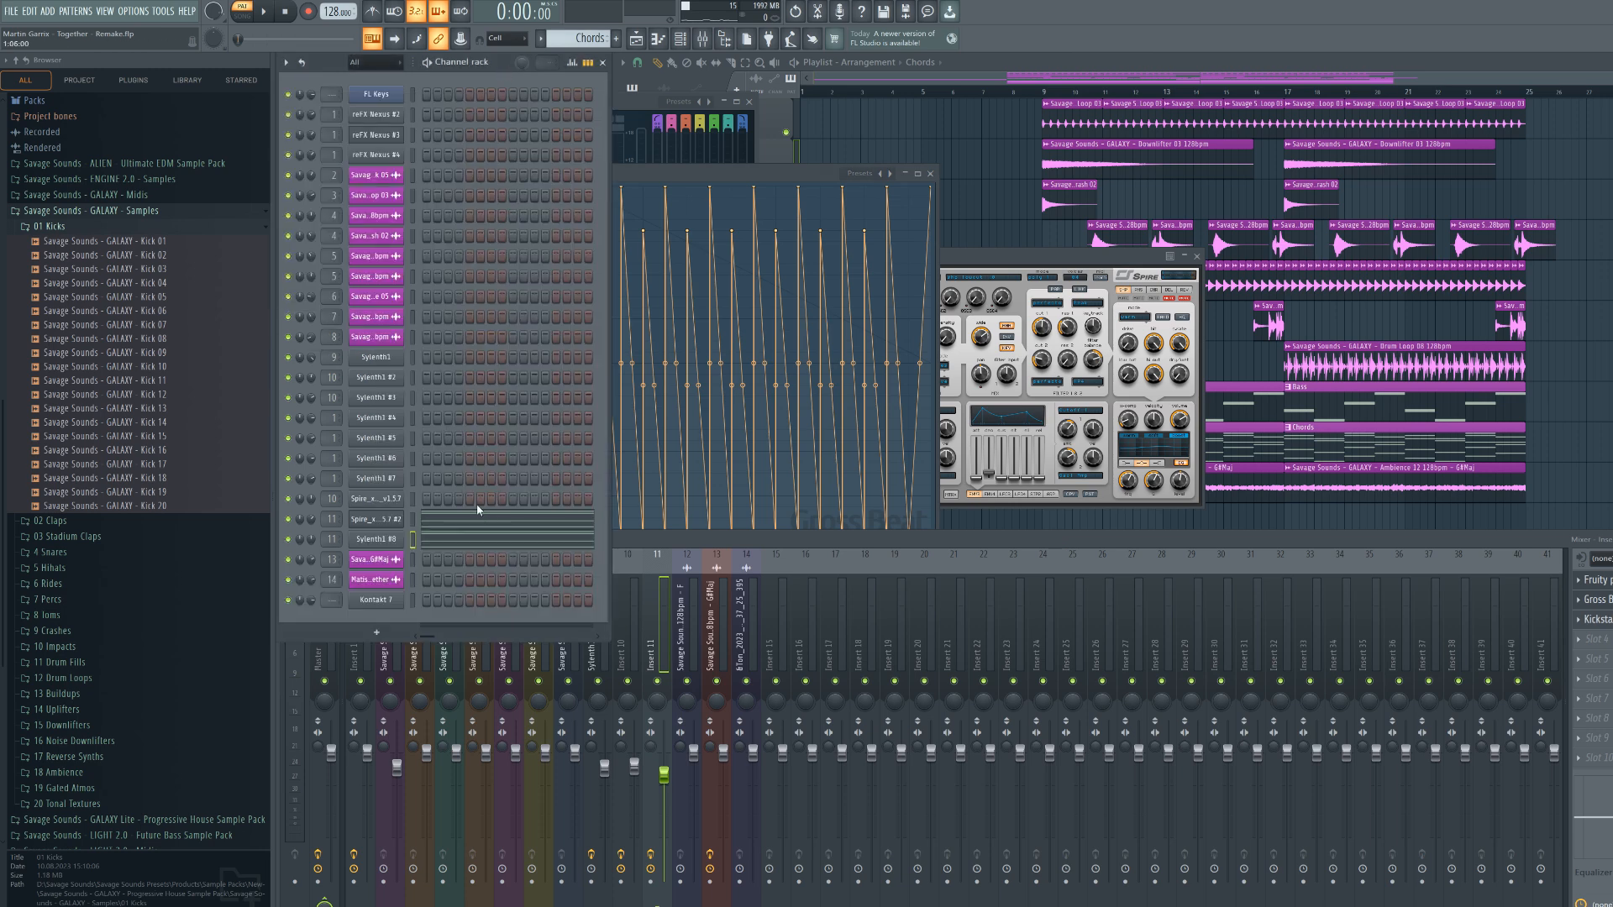
left_click(487, 521)
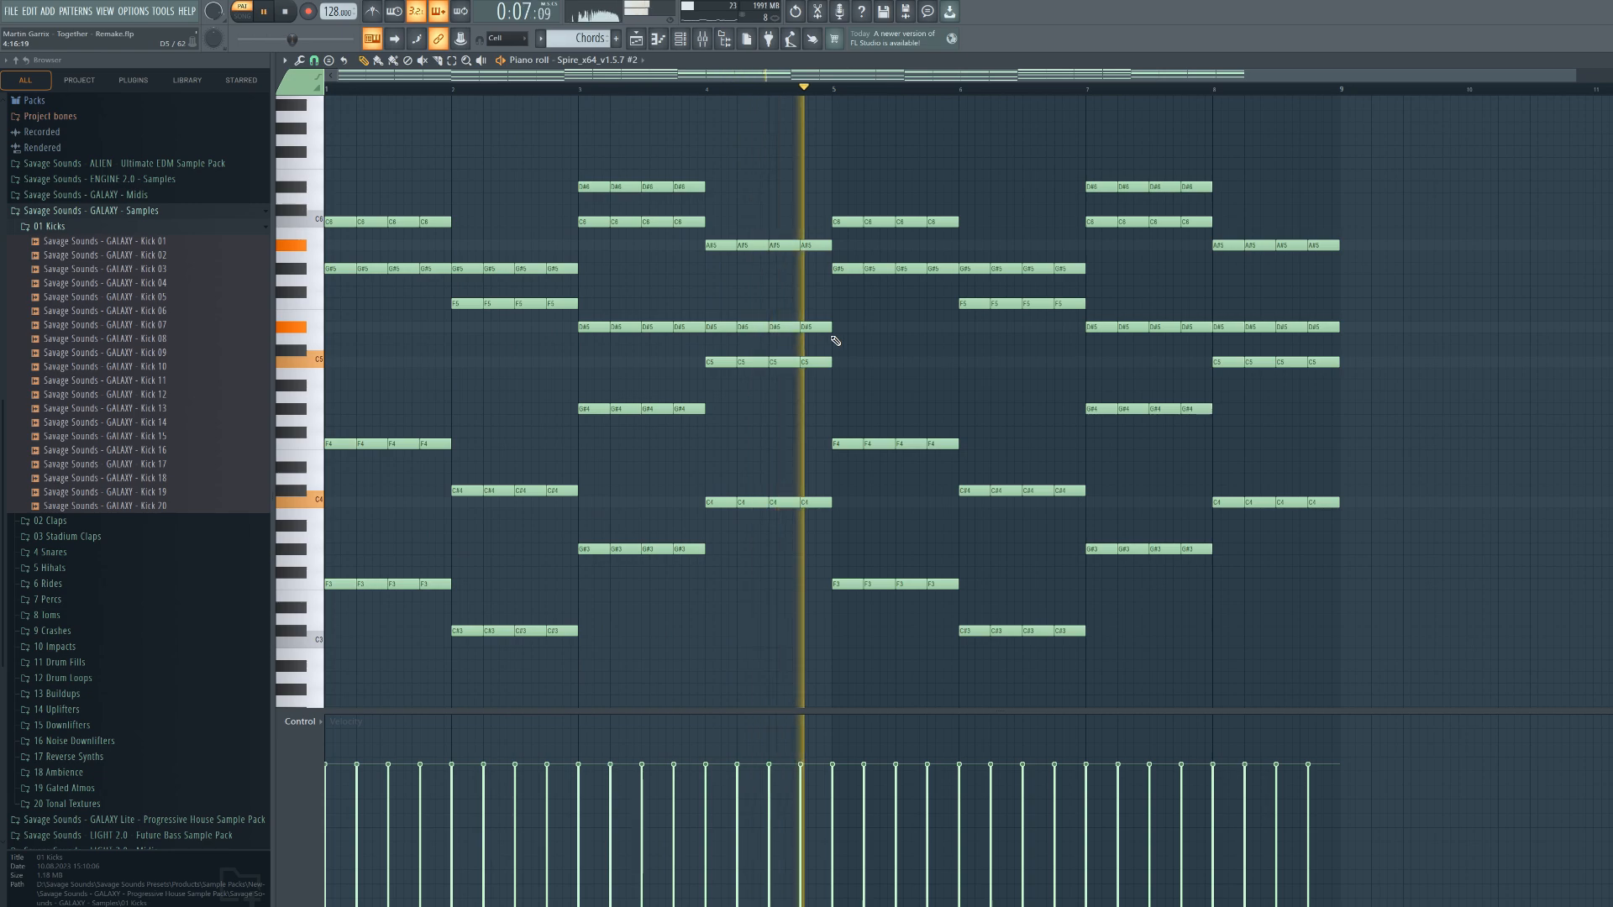
key("space")
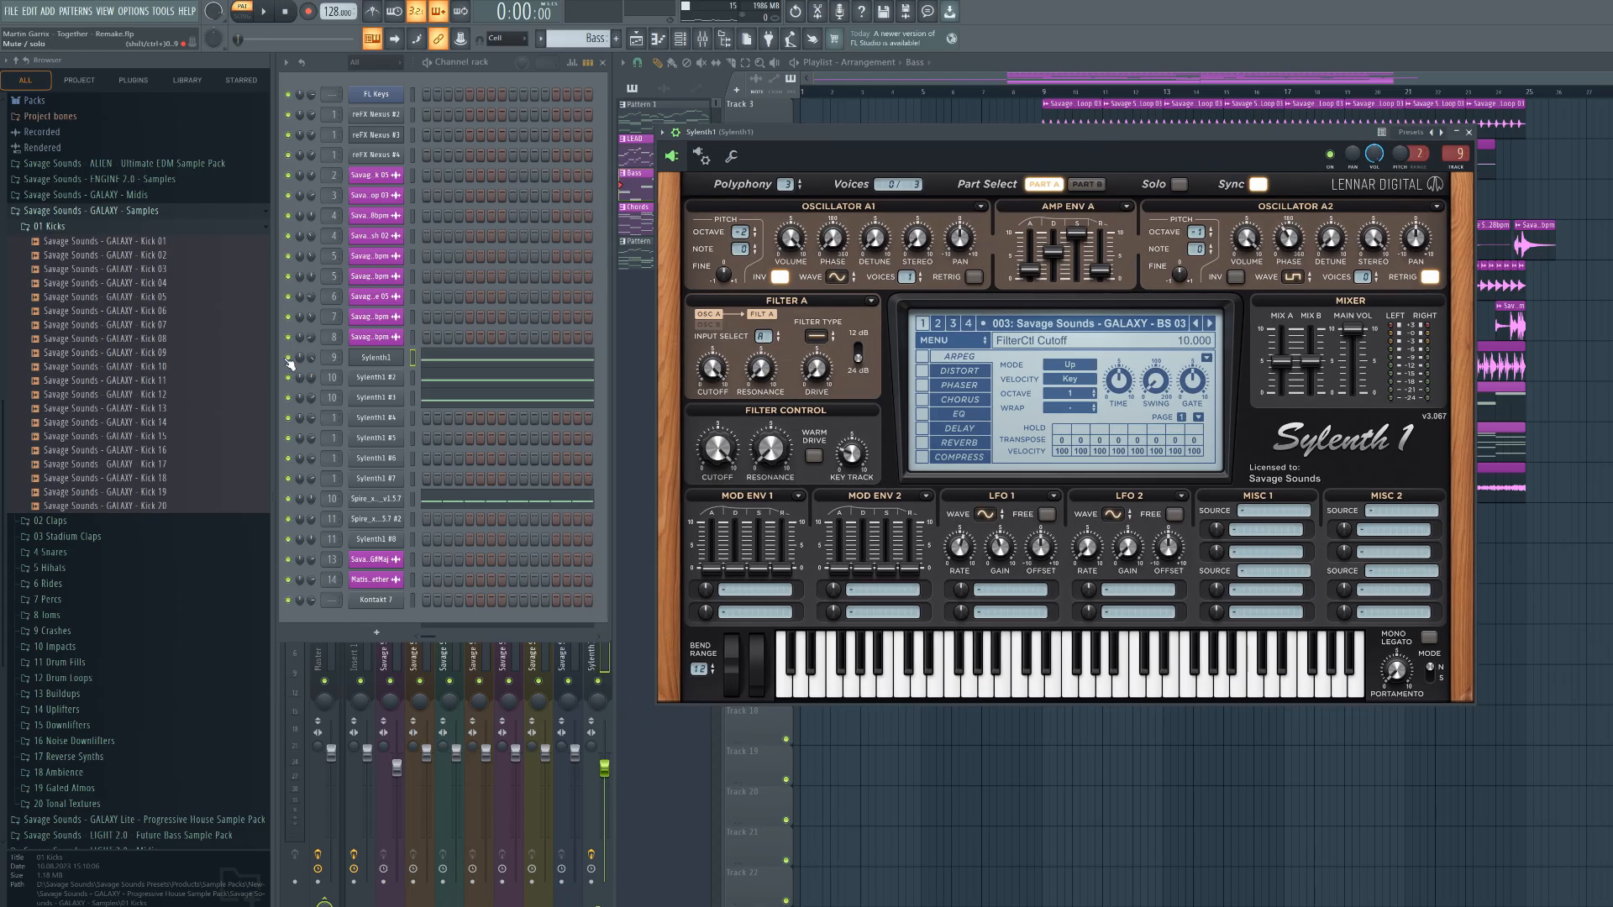
Solo the first Sylenth1 bass layer and open the Sylenth1 bass instruments for review
right_click(288, 359)
left_click(319, 367)
left_click(377, 358)
left_click(378, 359)
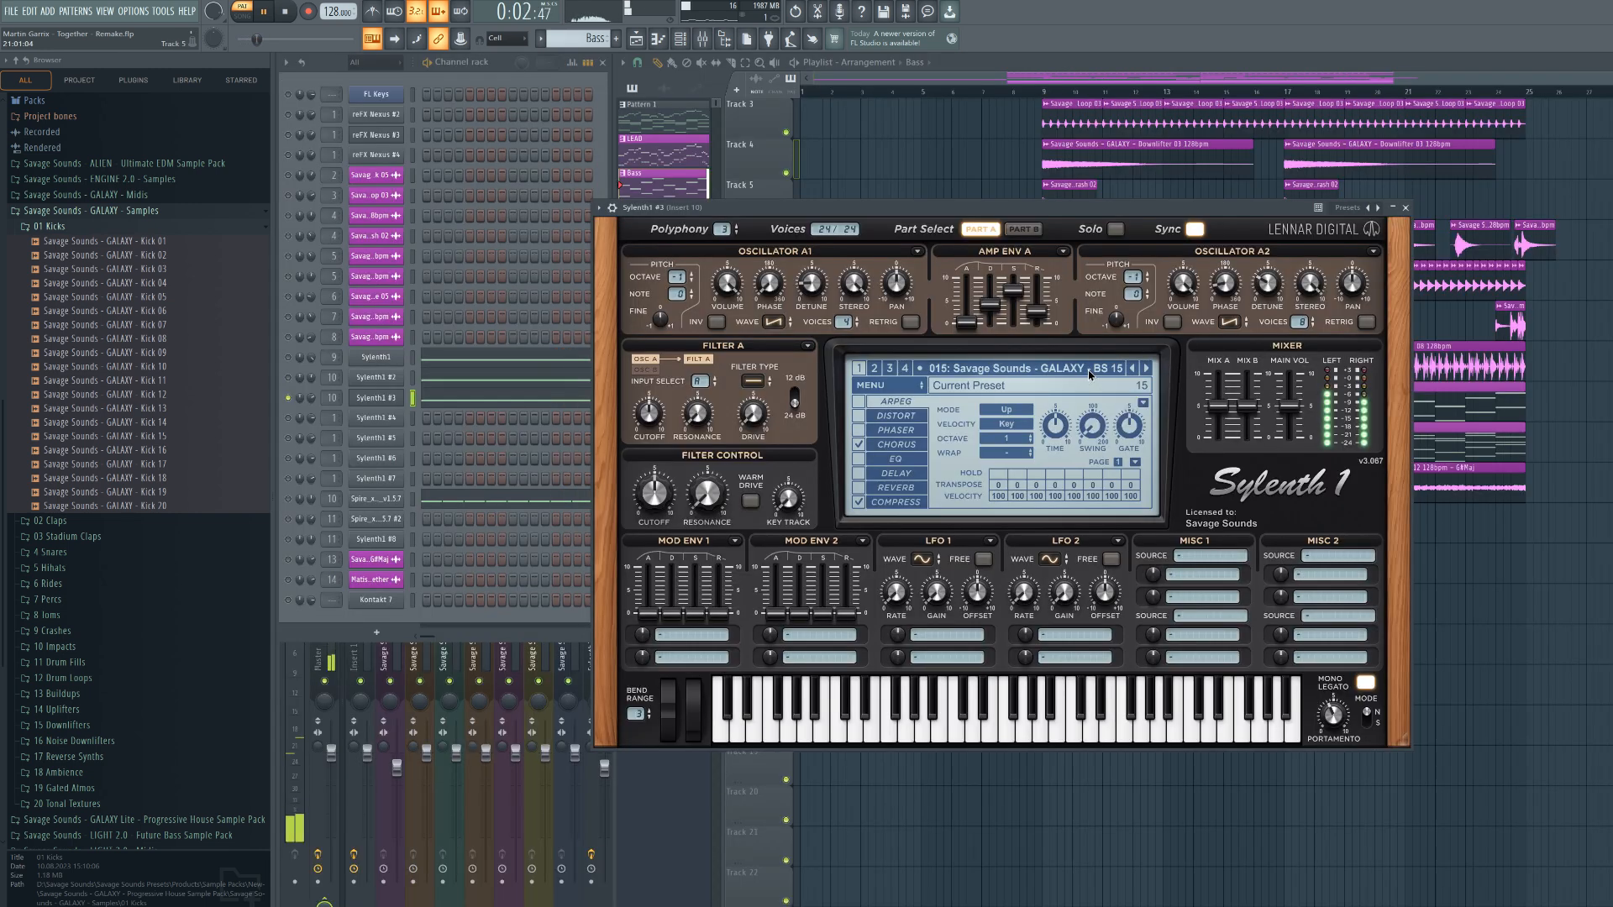
Raise the two C#3 notes in bars 2 and 6 of the Sylenth1 #3 bass line by an octave
left_click(465, 401)
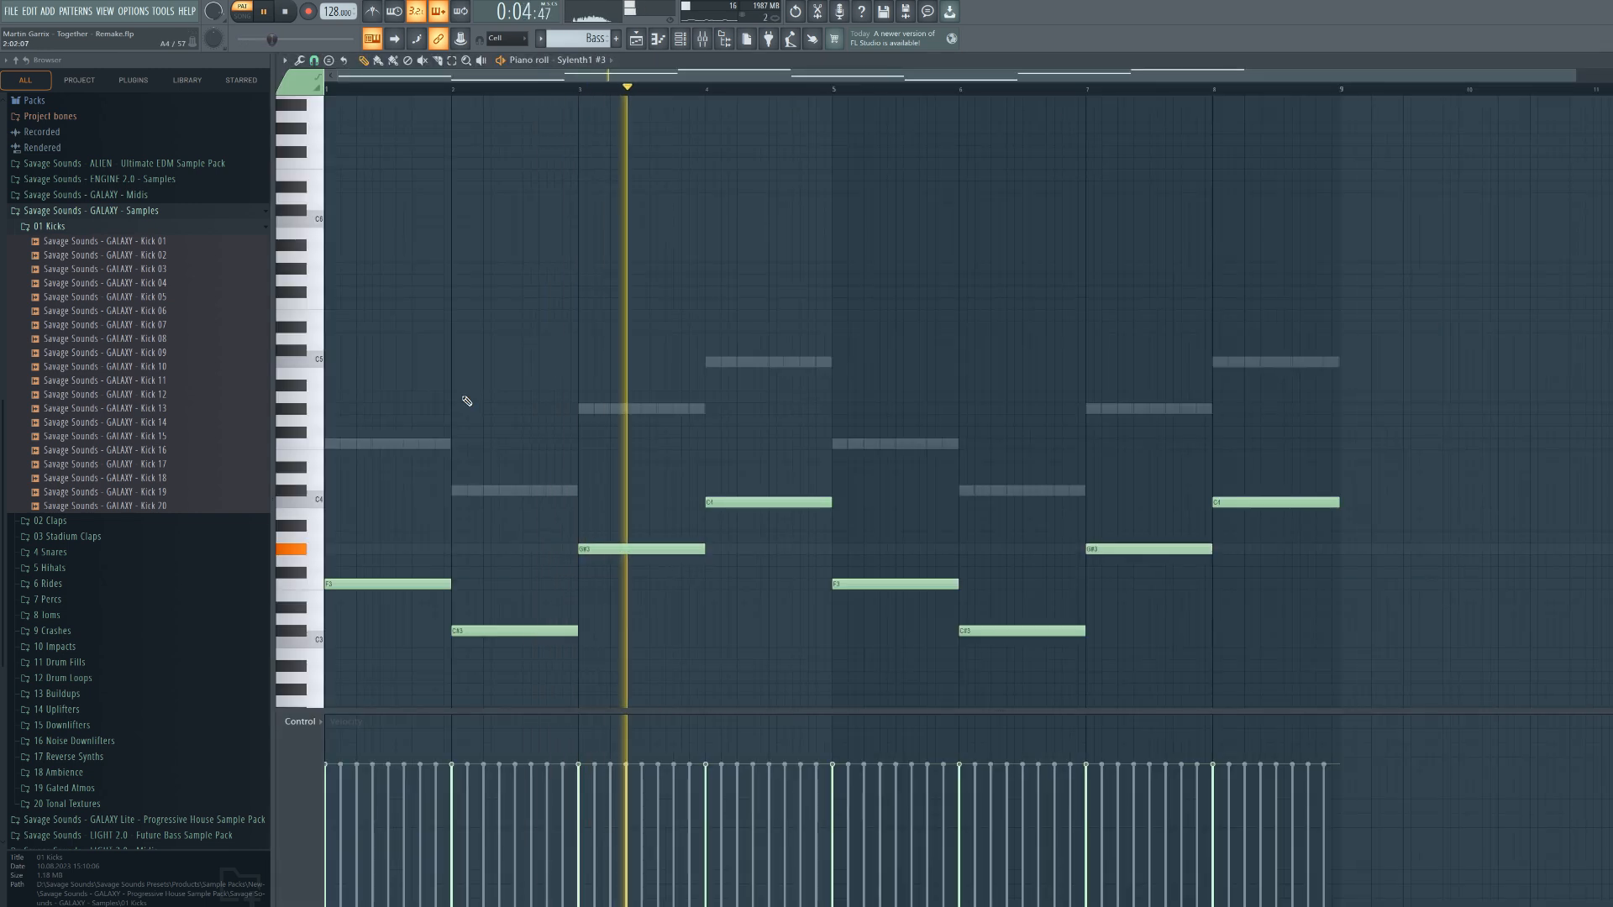
left_click_drag(493, 612, 975, 706)
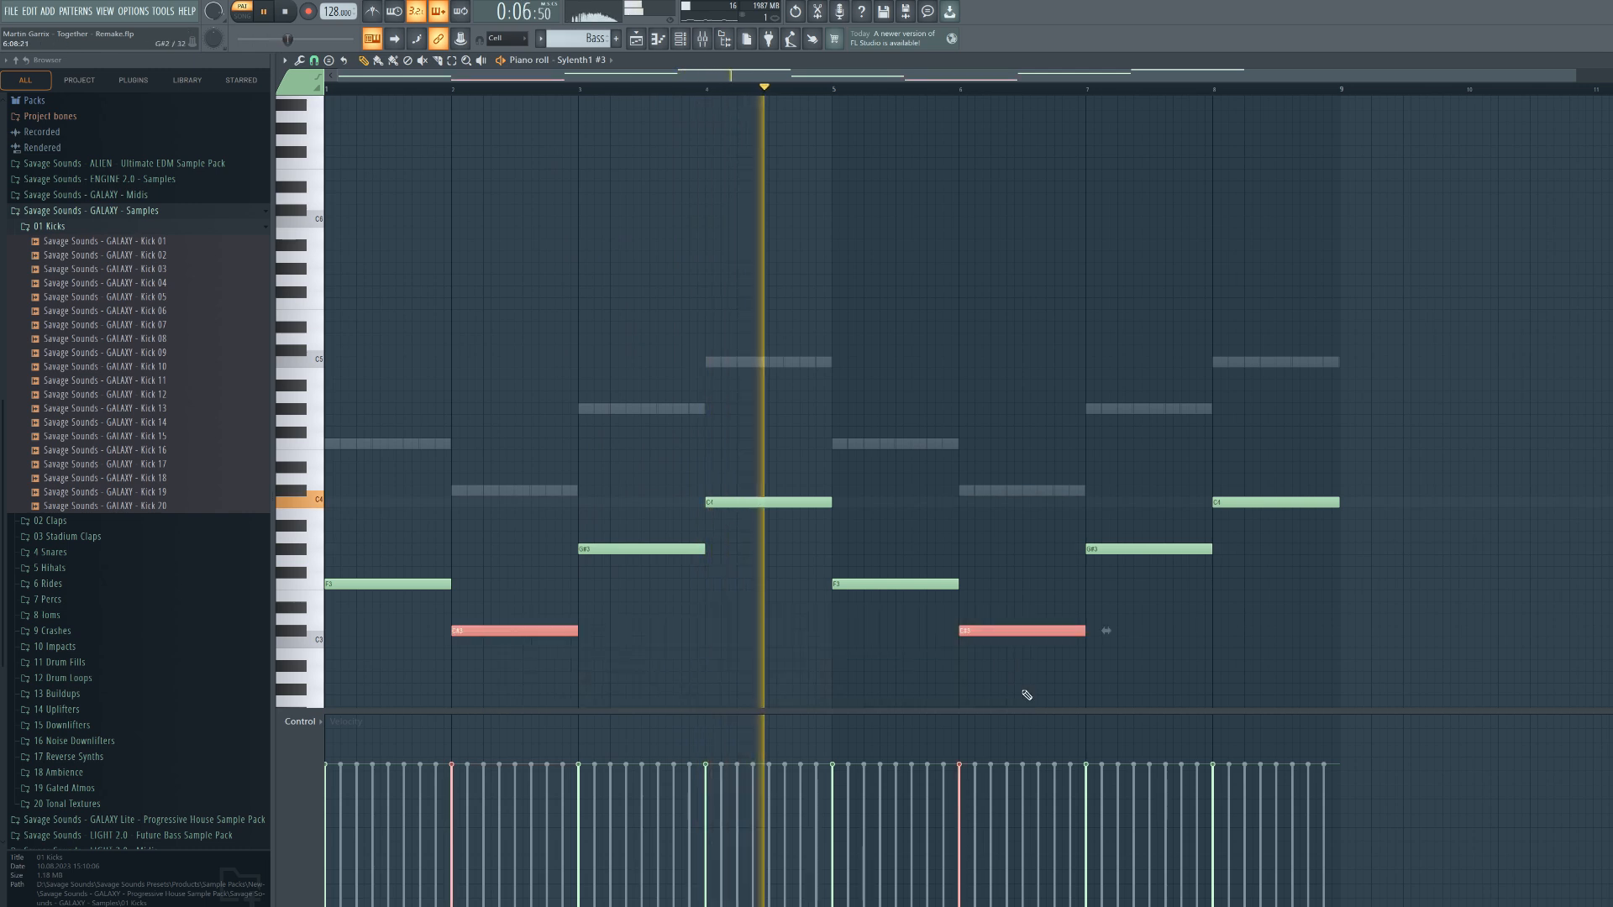
key("ctrl+Up")
left_click(1605, 60)
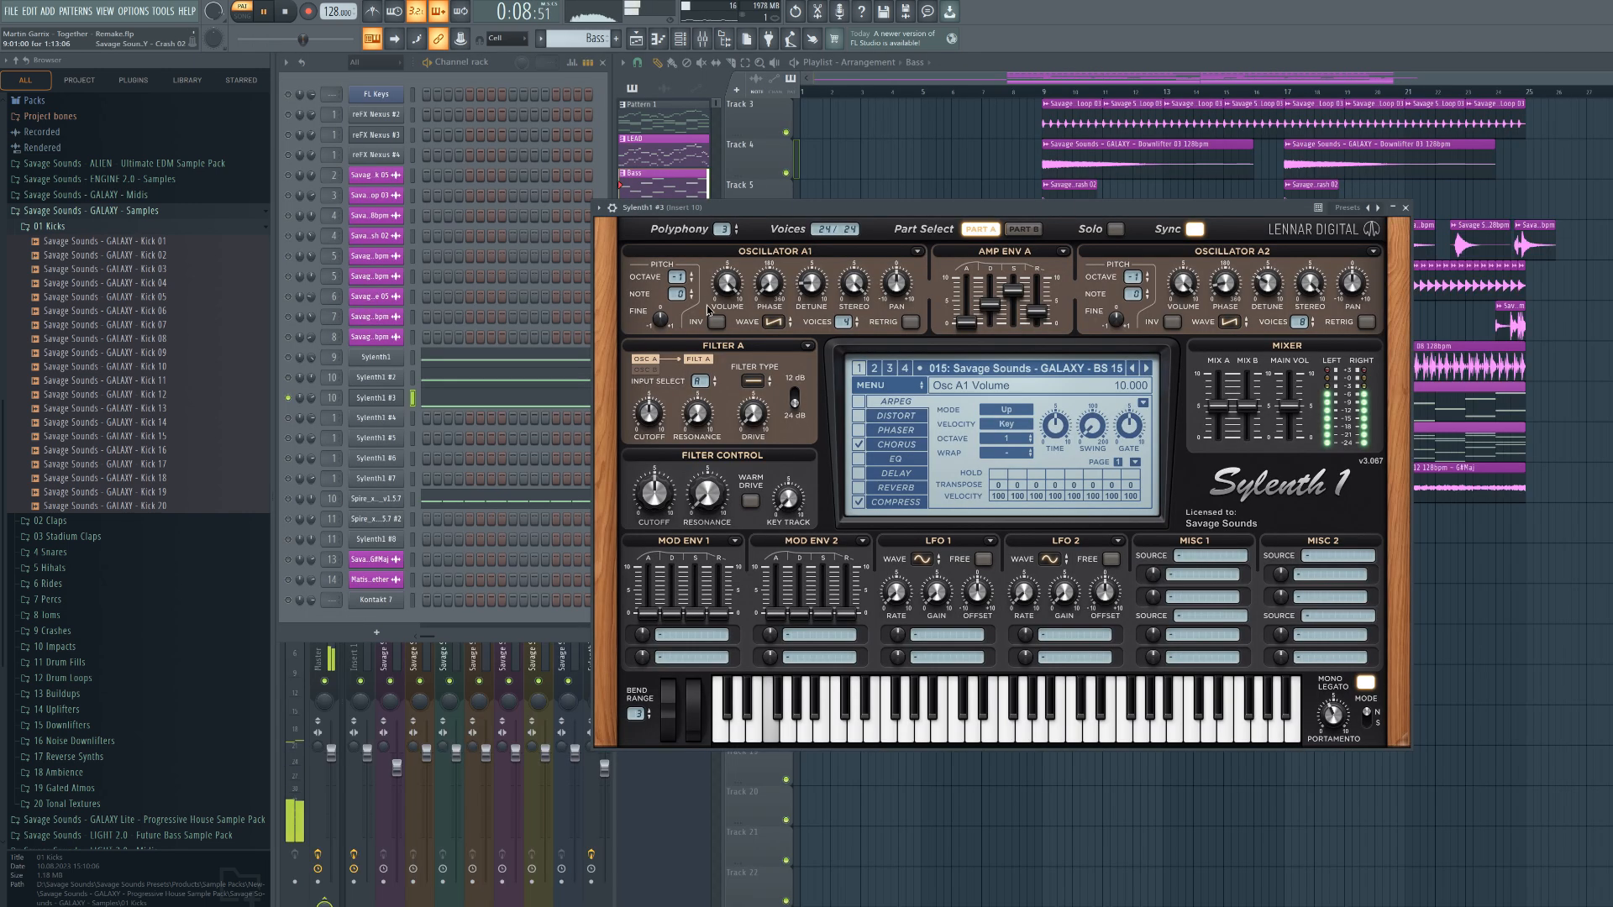
Inspect the Spire bass layer's insert 10 effects: the Parametric EQ 2 instances, Blood Overdrive, Gross Beat and Kickstart
left_click(405, 501)
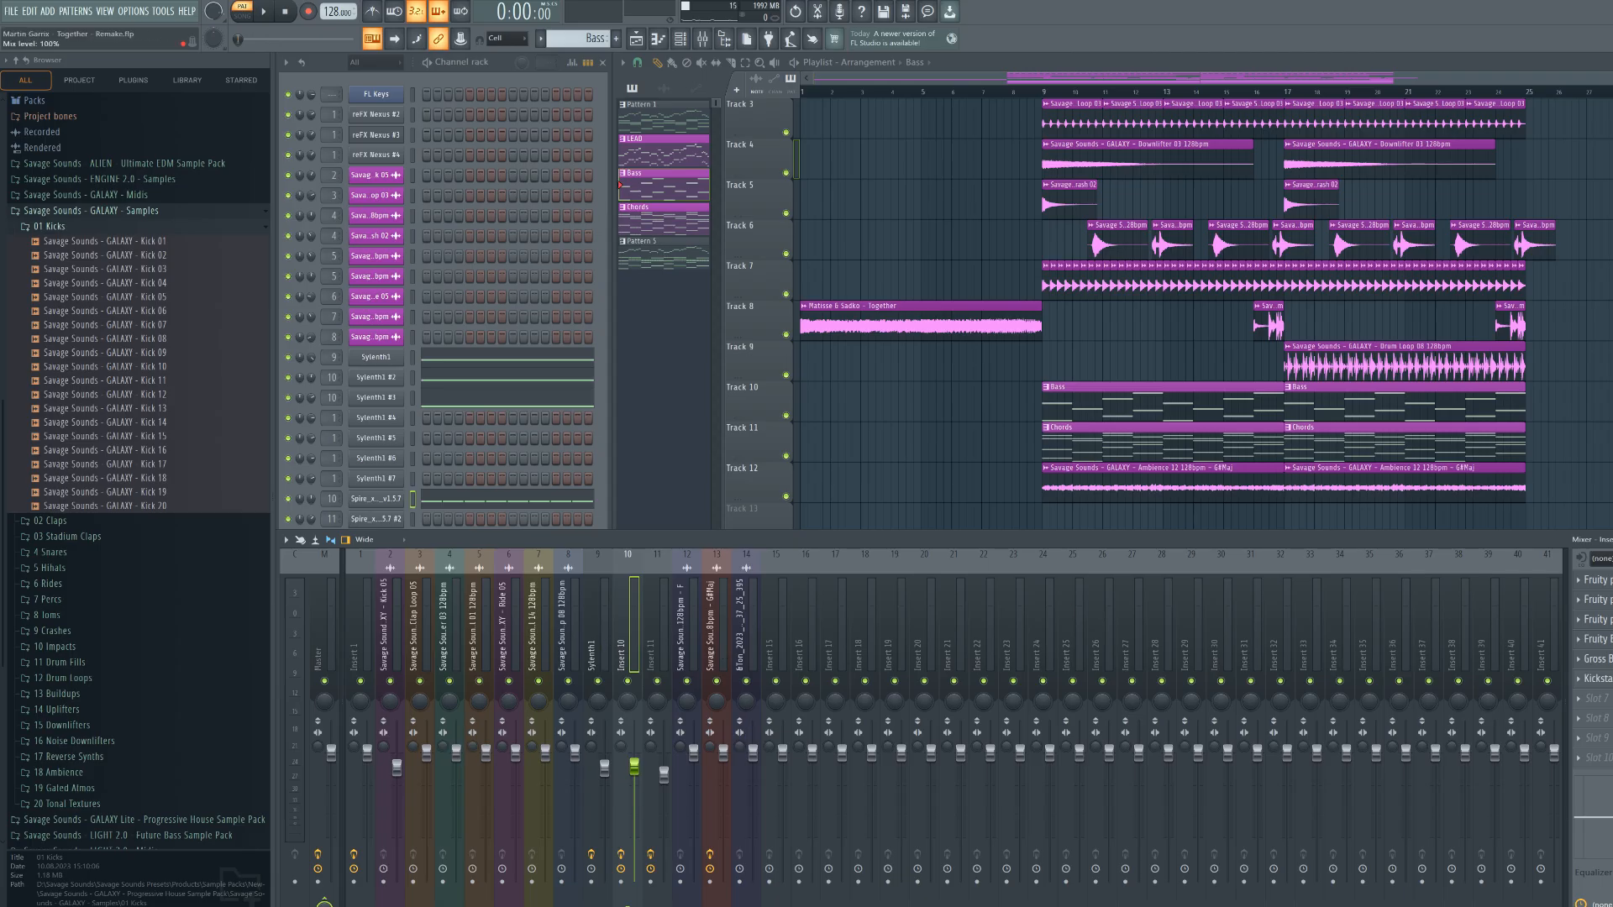
left_click(1598, 580)
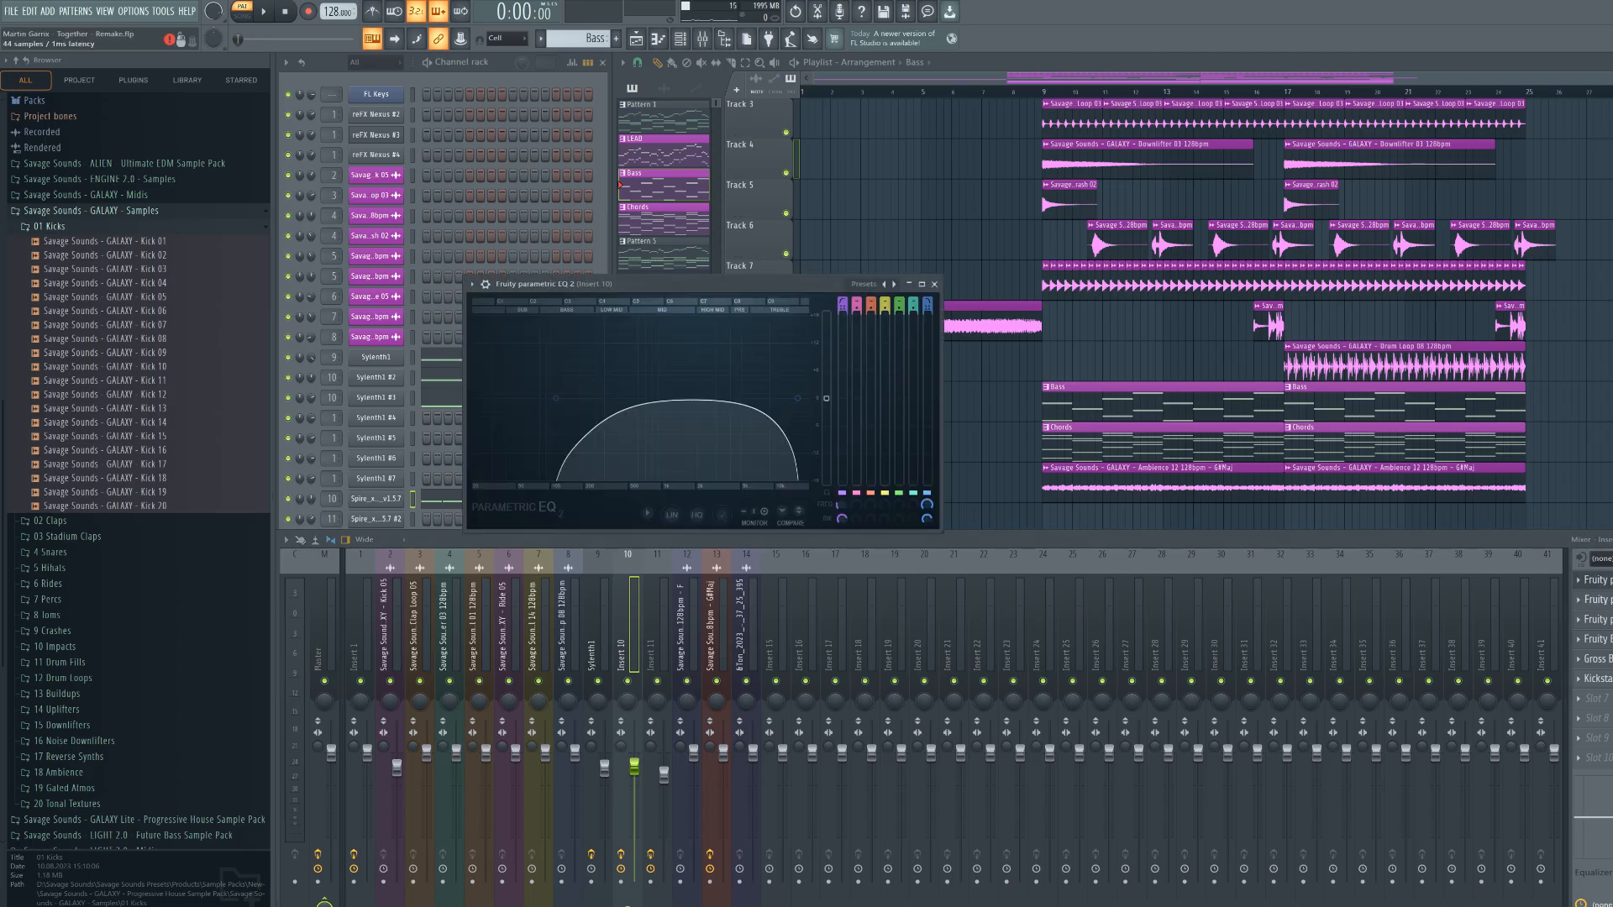
left_click(1597, 599)
left_click(1597, 619)
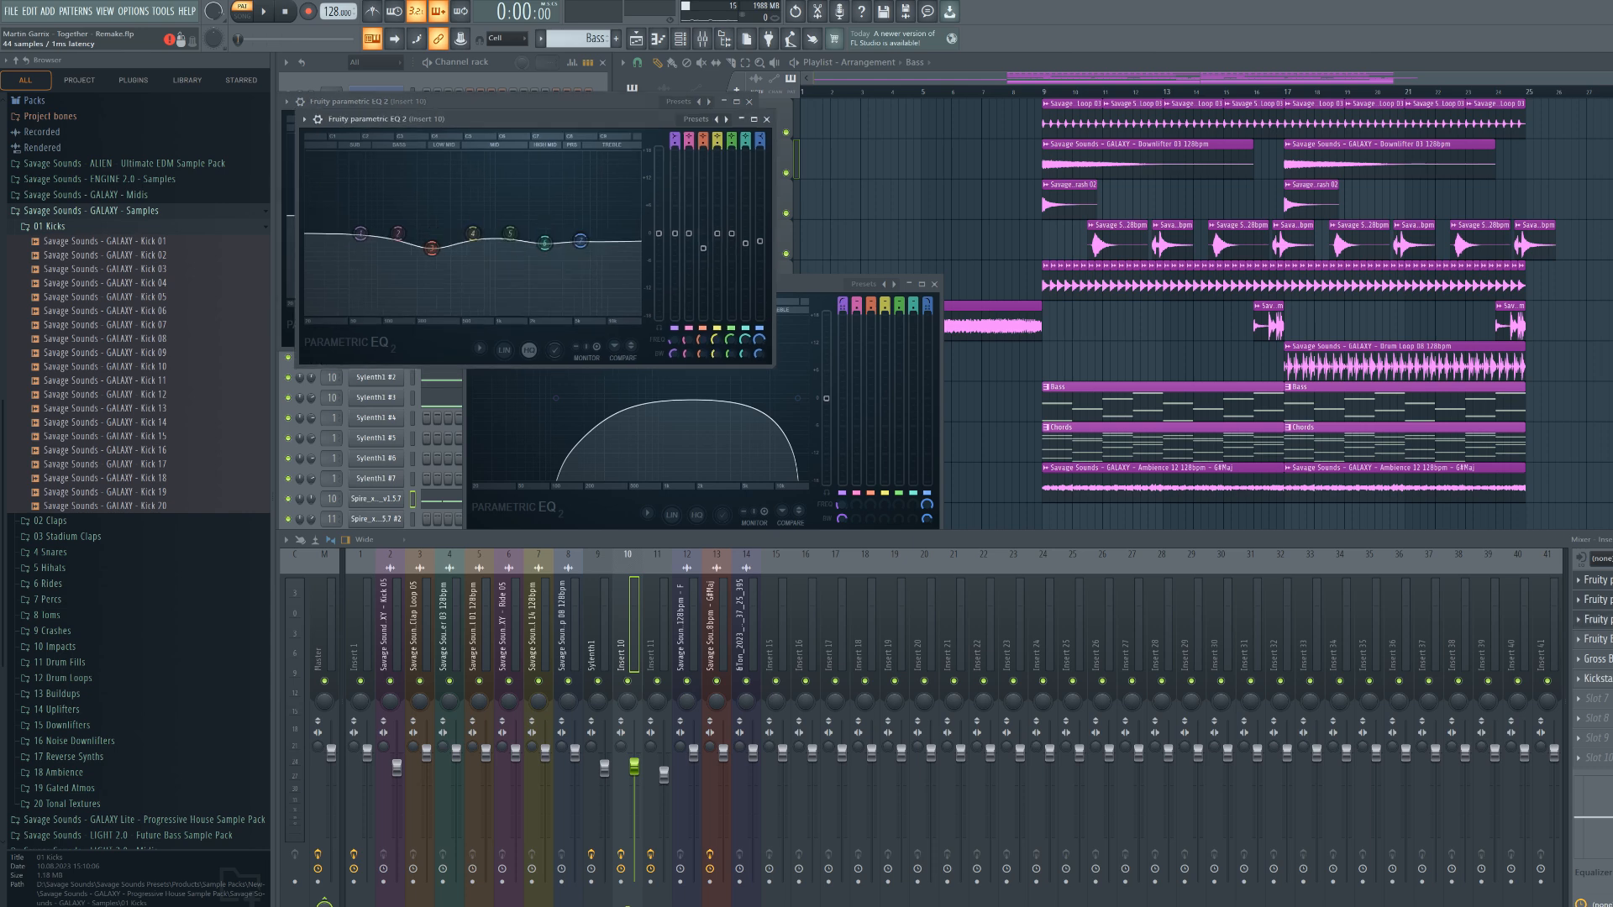
left_click(1598, 638)
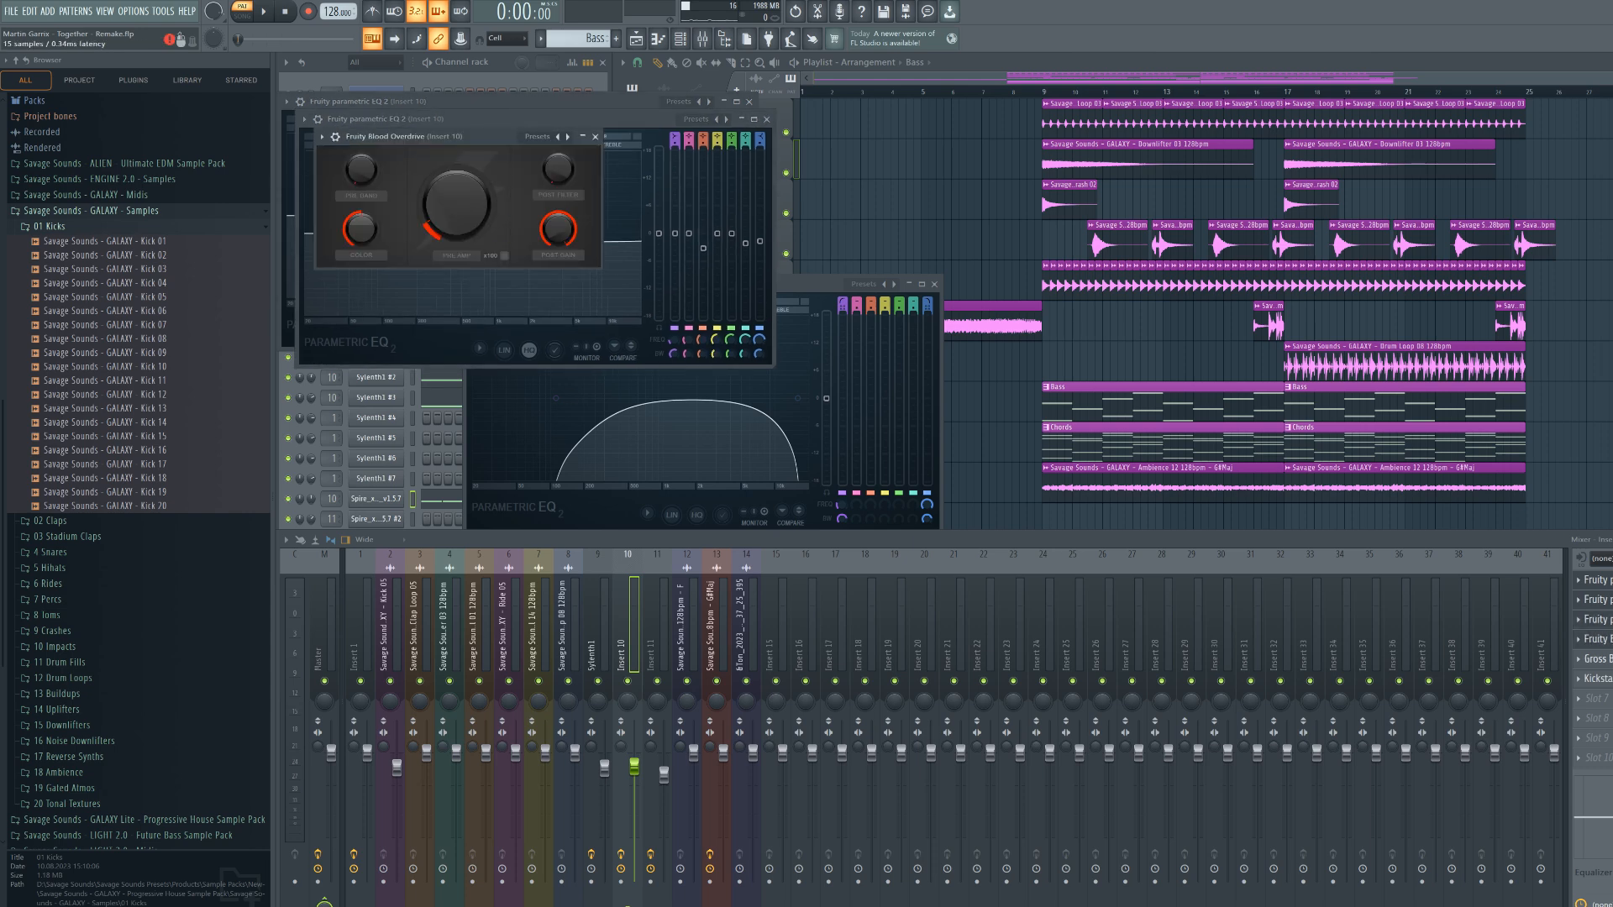
left_click(1598, 659)
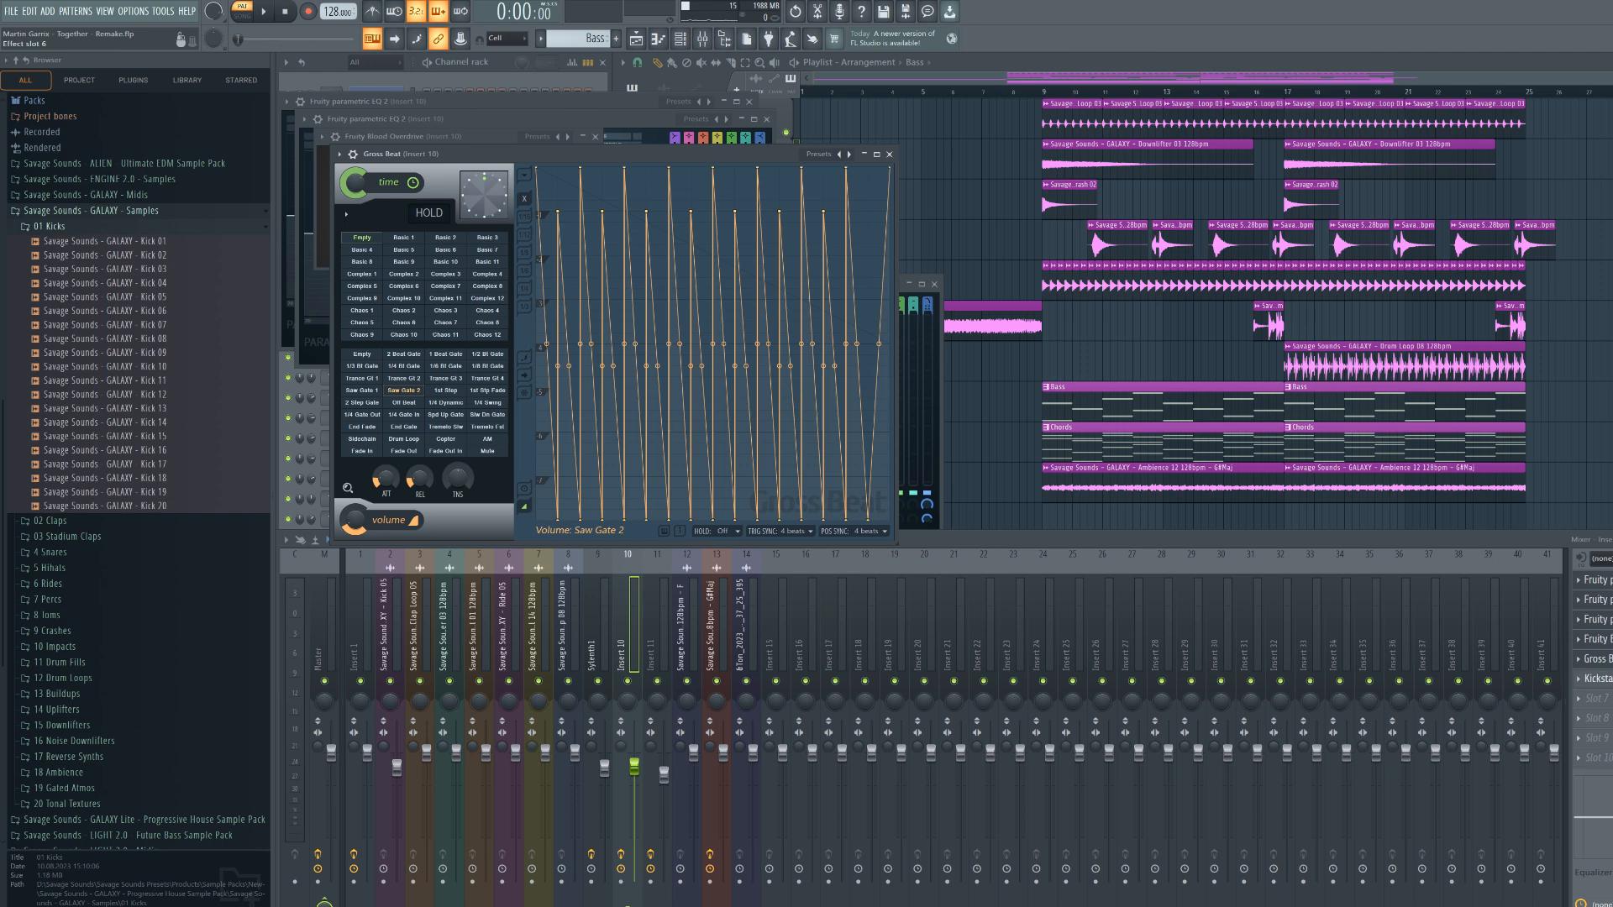
left_click(1597, 678)
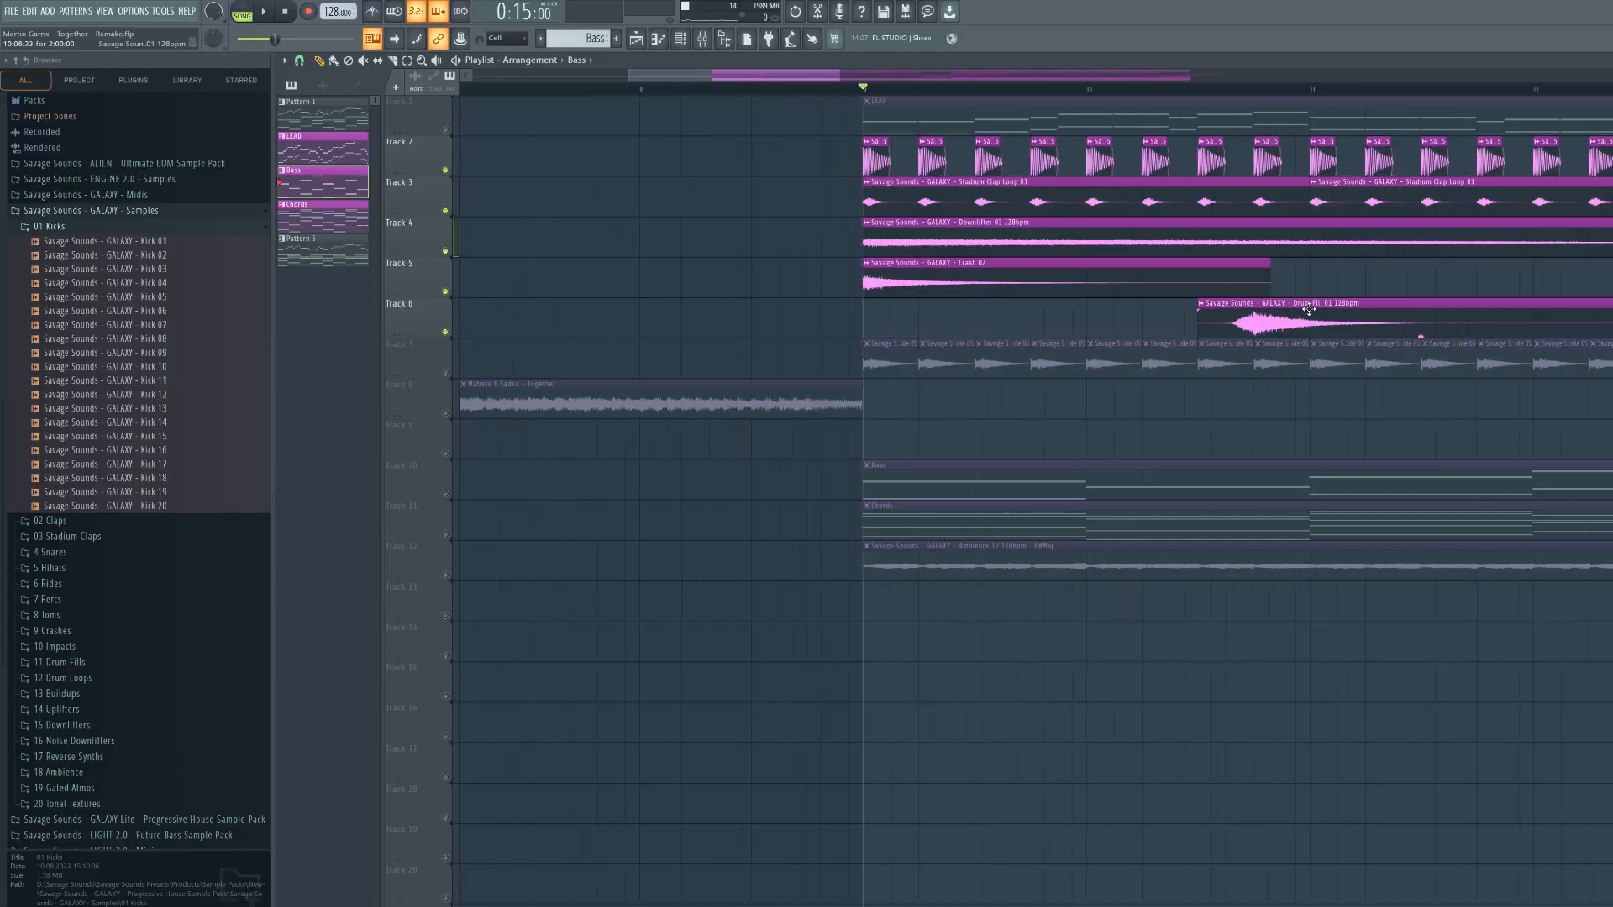
Audition the drum tracks in the playlist from bar 9 onward, unmuting the percussion on Track 7
scroll(1309, 309, "down", 3)
left_click_drag(841, 77, 919, 91)
scroll(974, 199, "down", 2)
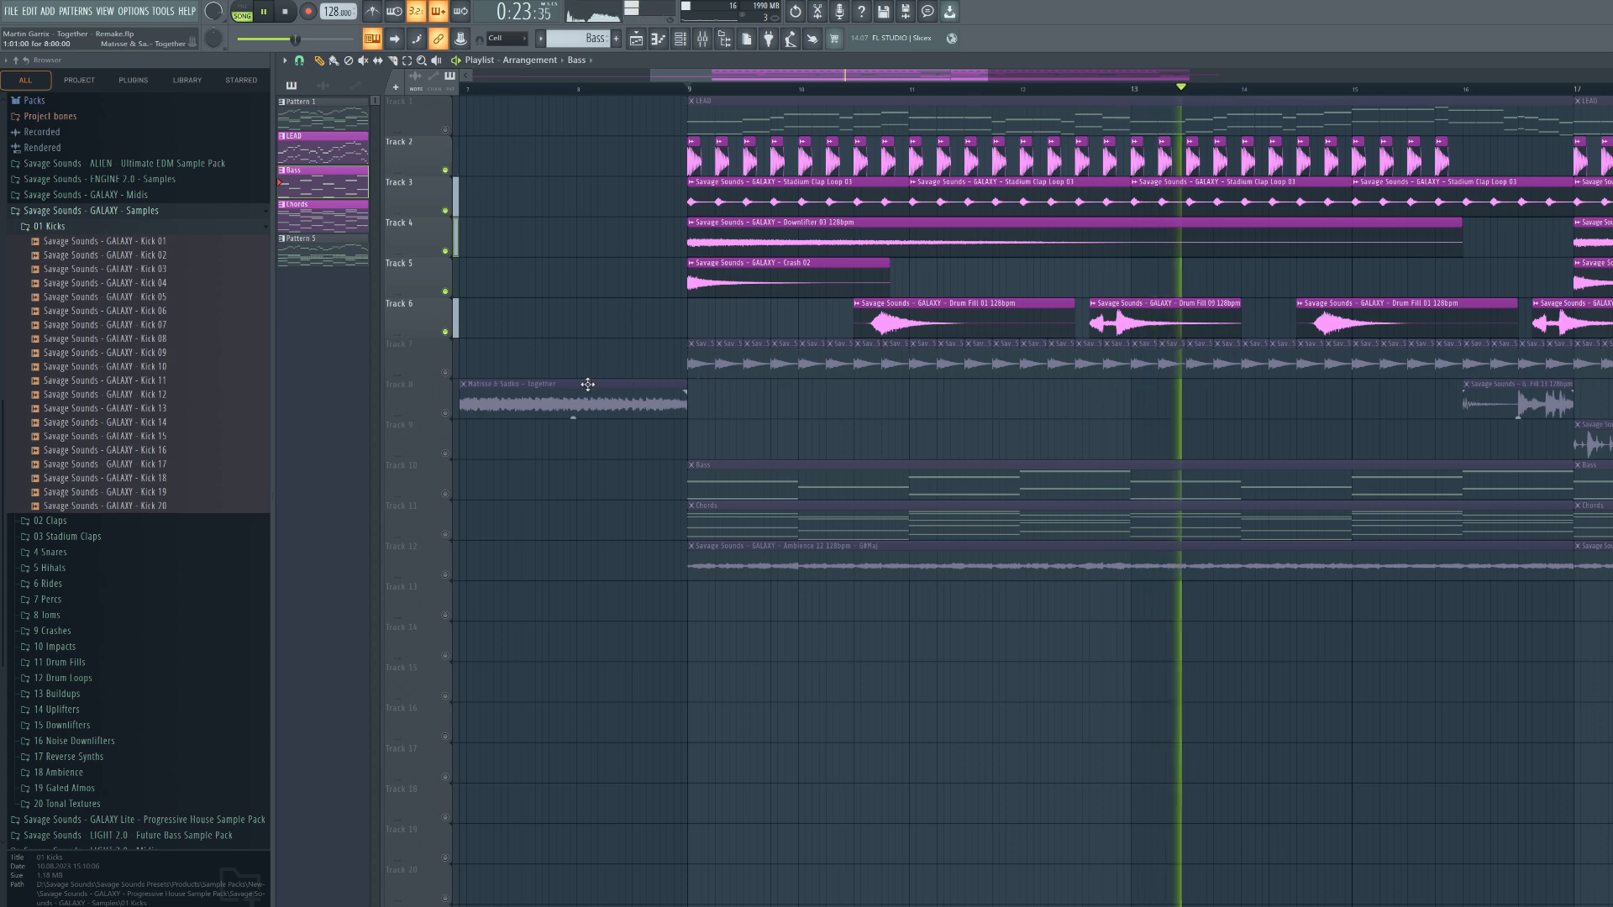
left_click(446, 373)
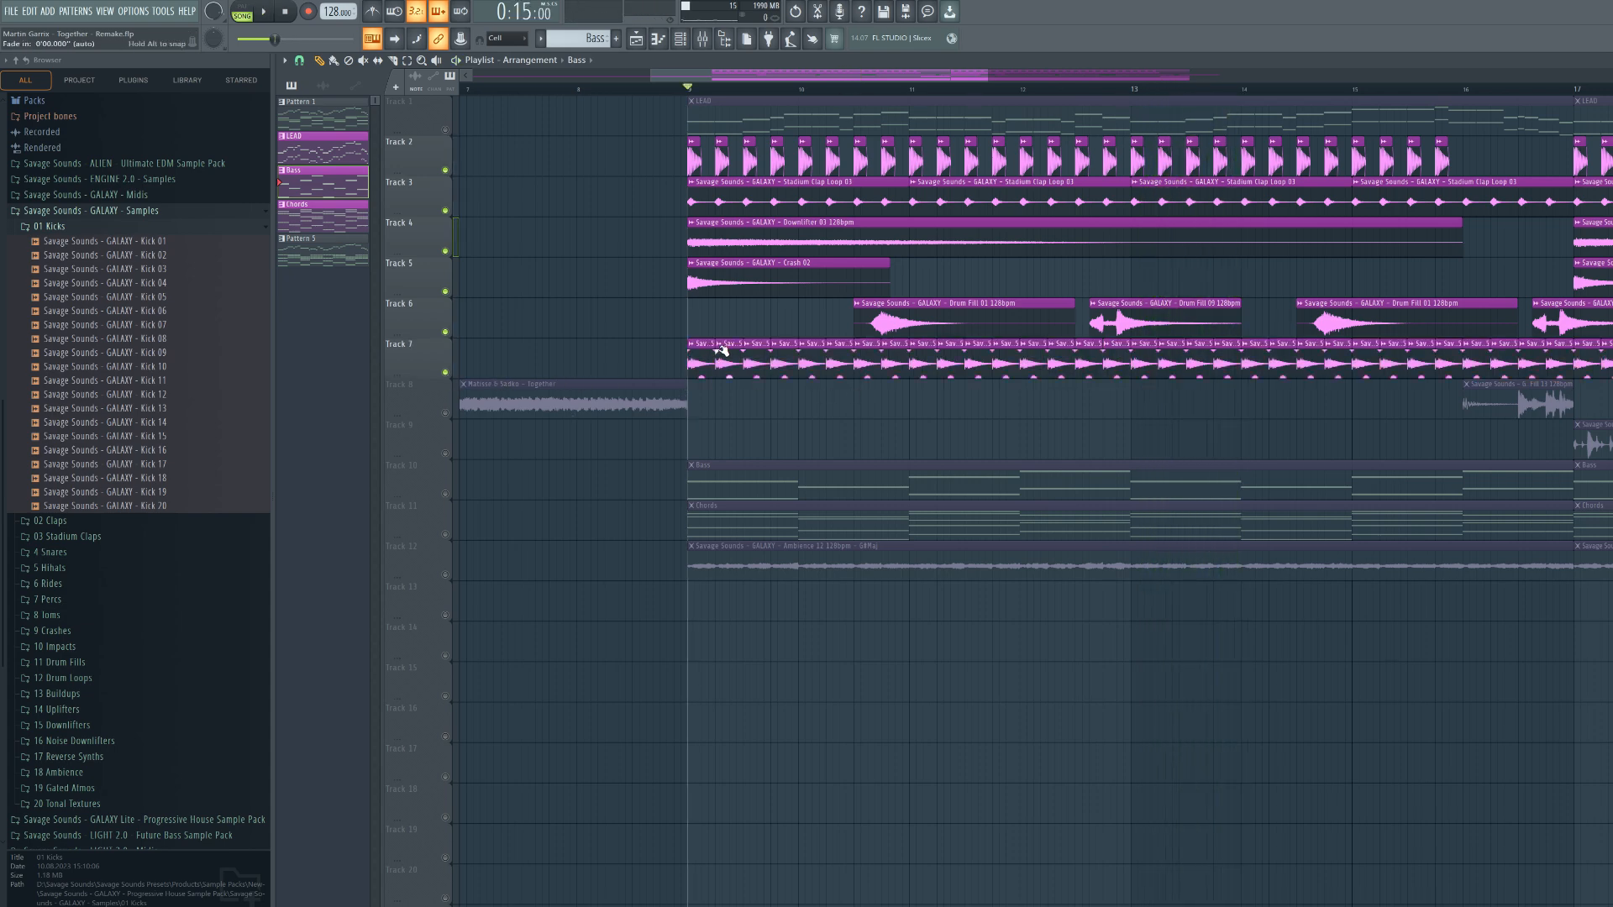
scroll(1064, 128, "right", 4)
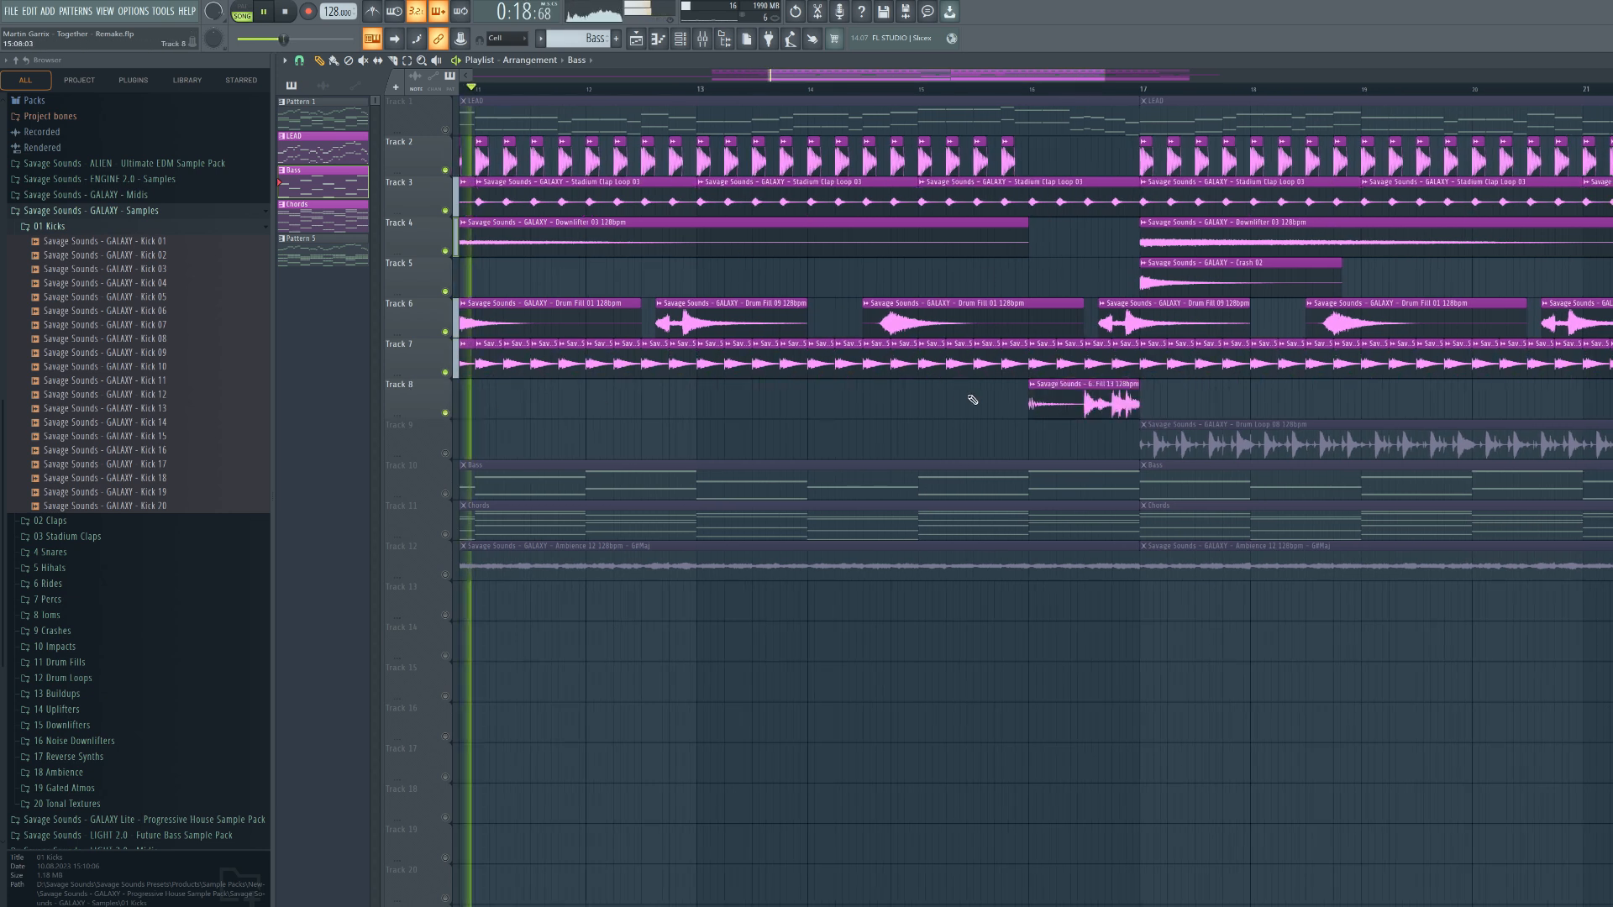
left_click(927, 91)
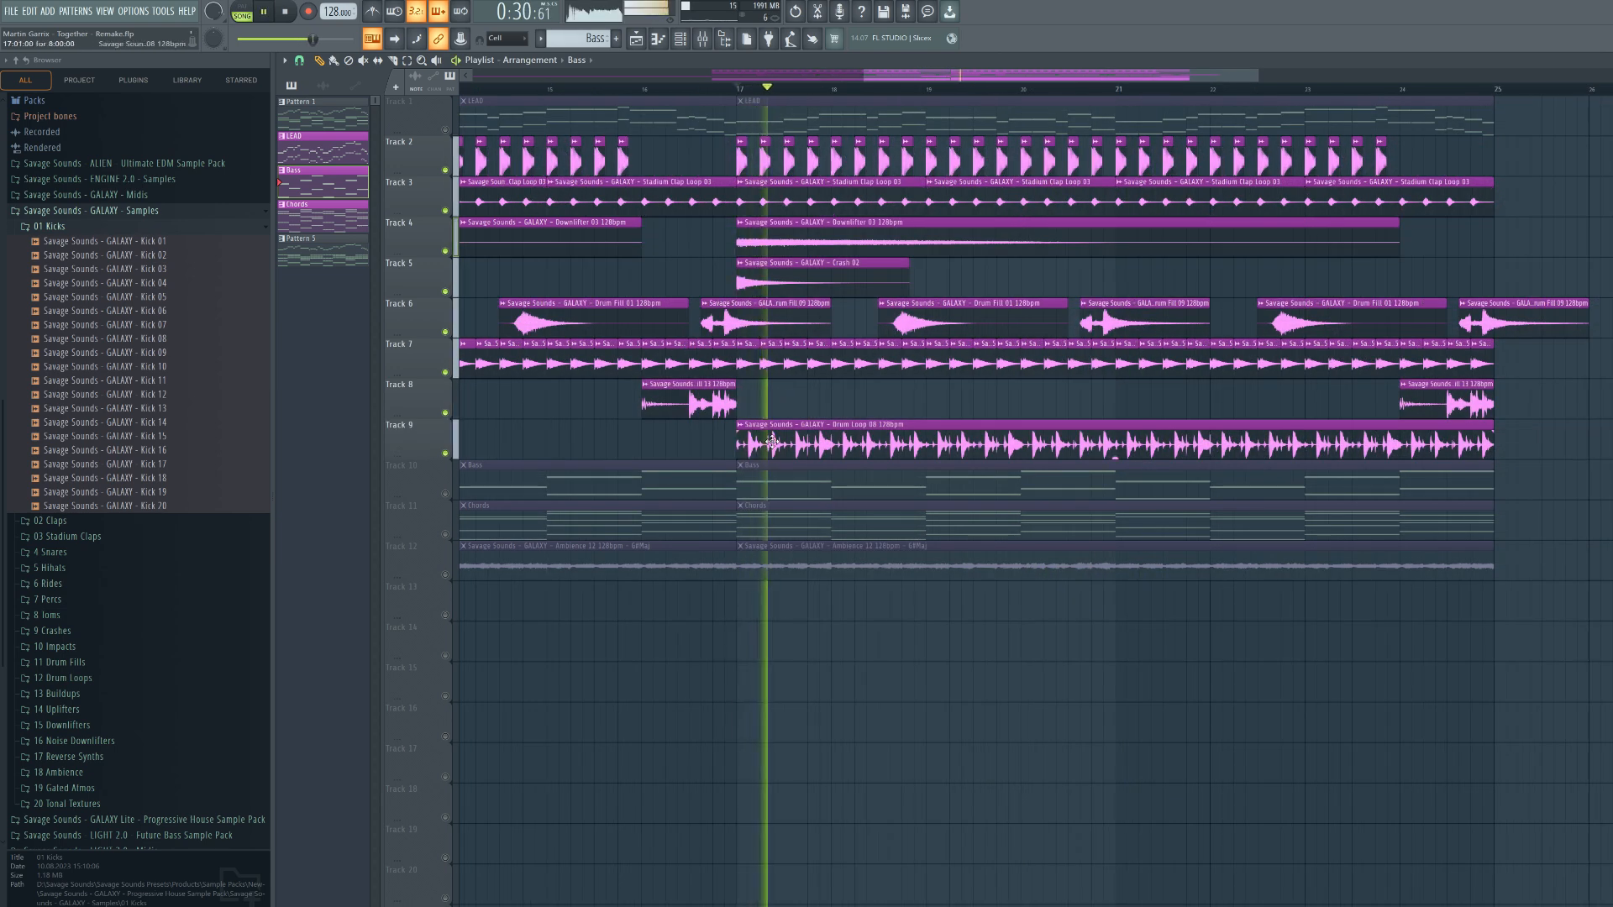
Check the channel settings of the Drum Loop 08 clip on Track 9 and the Ambience 12 clip on Track 12
double_click(891, 437)
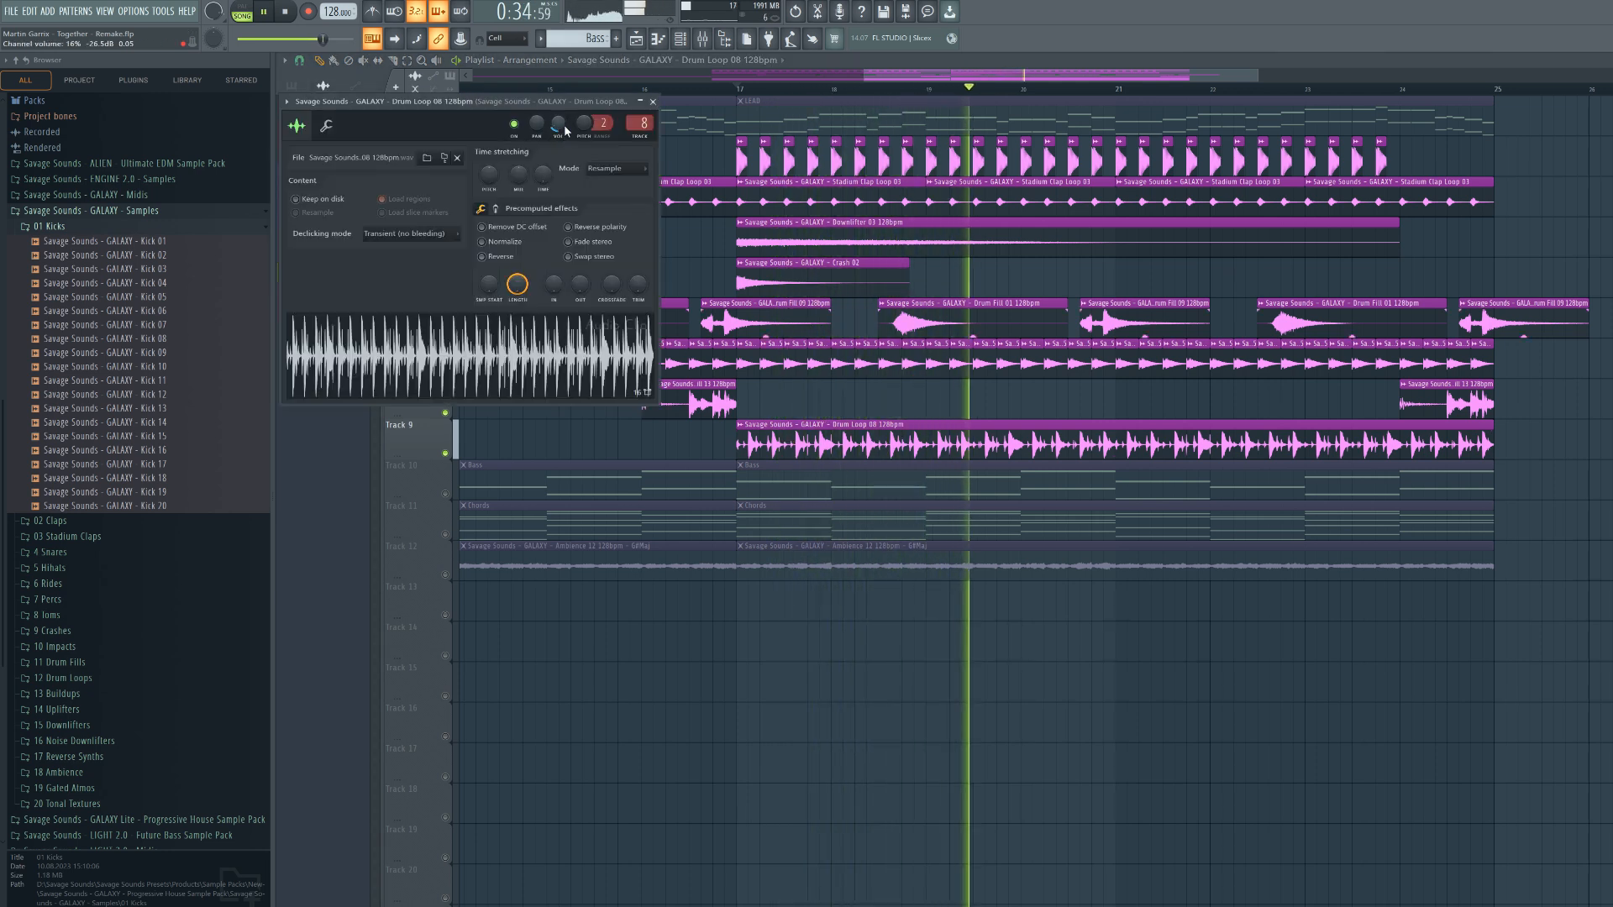
left_click(654, 103)
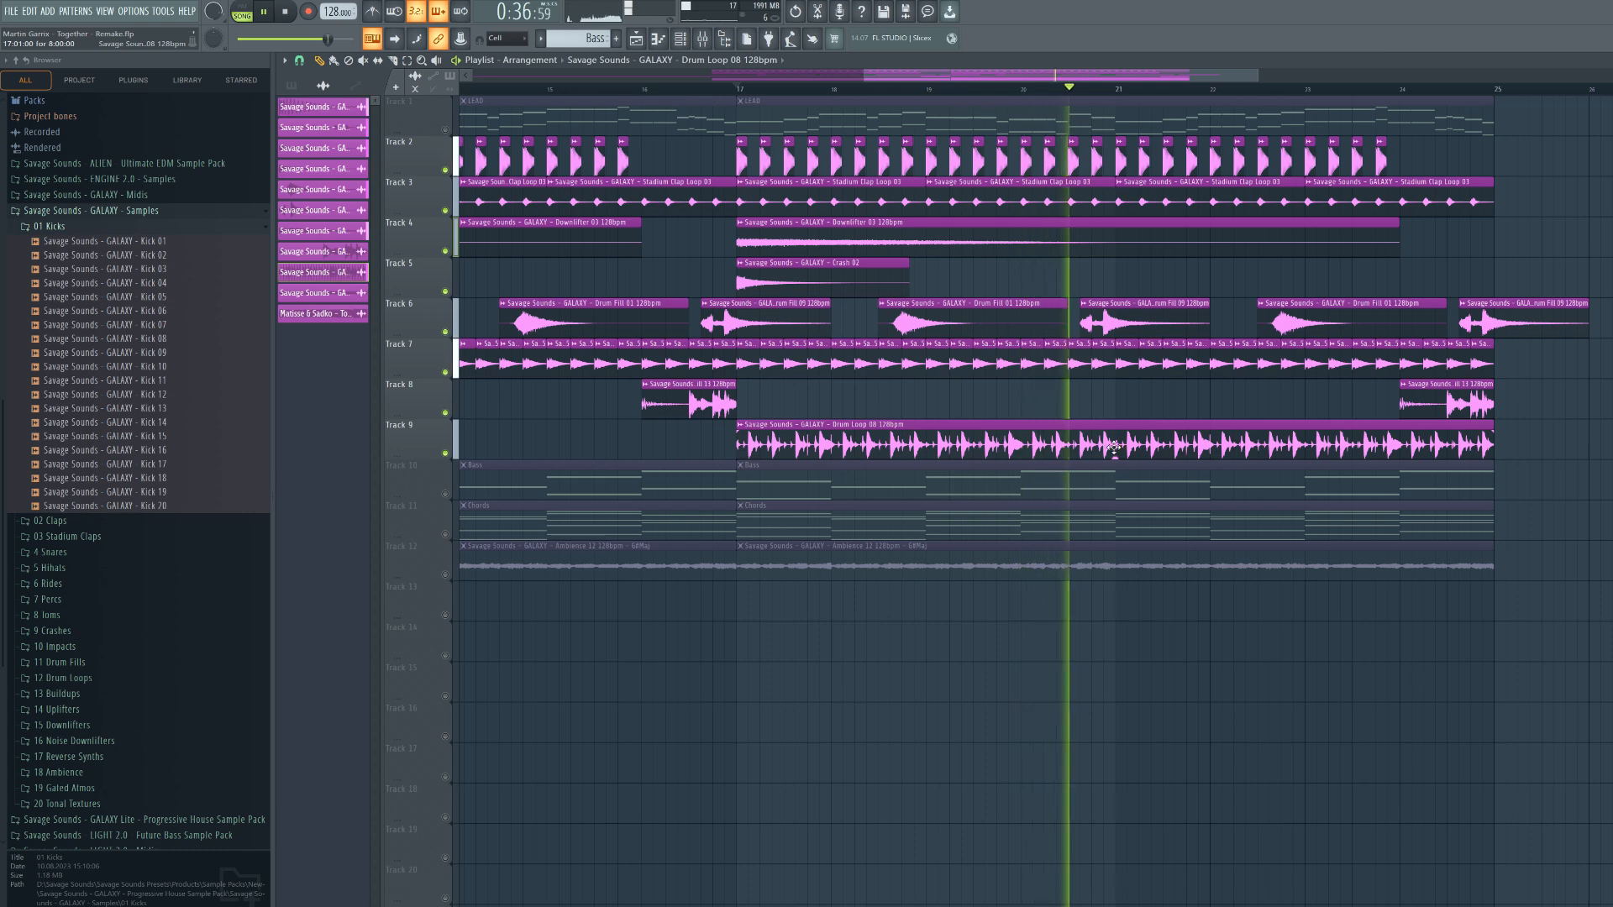
key("space")
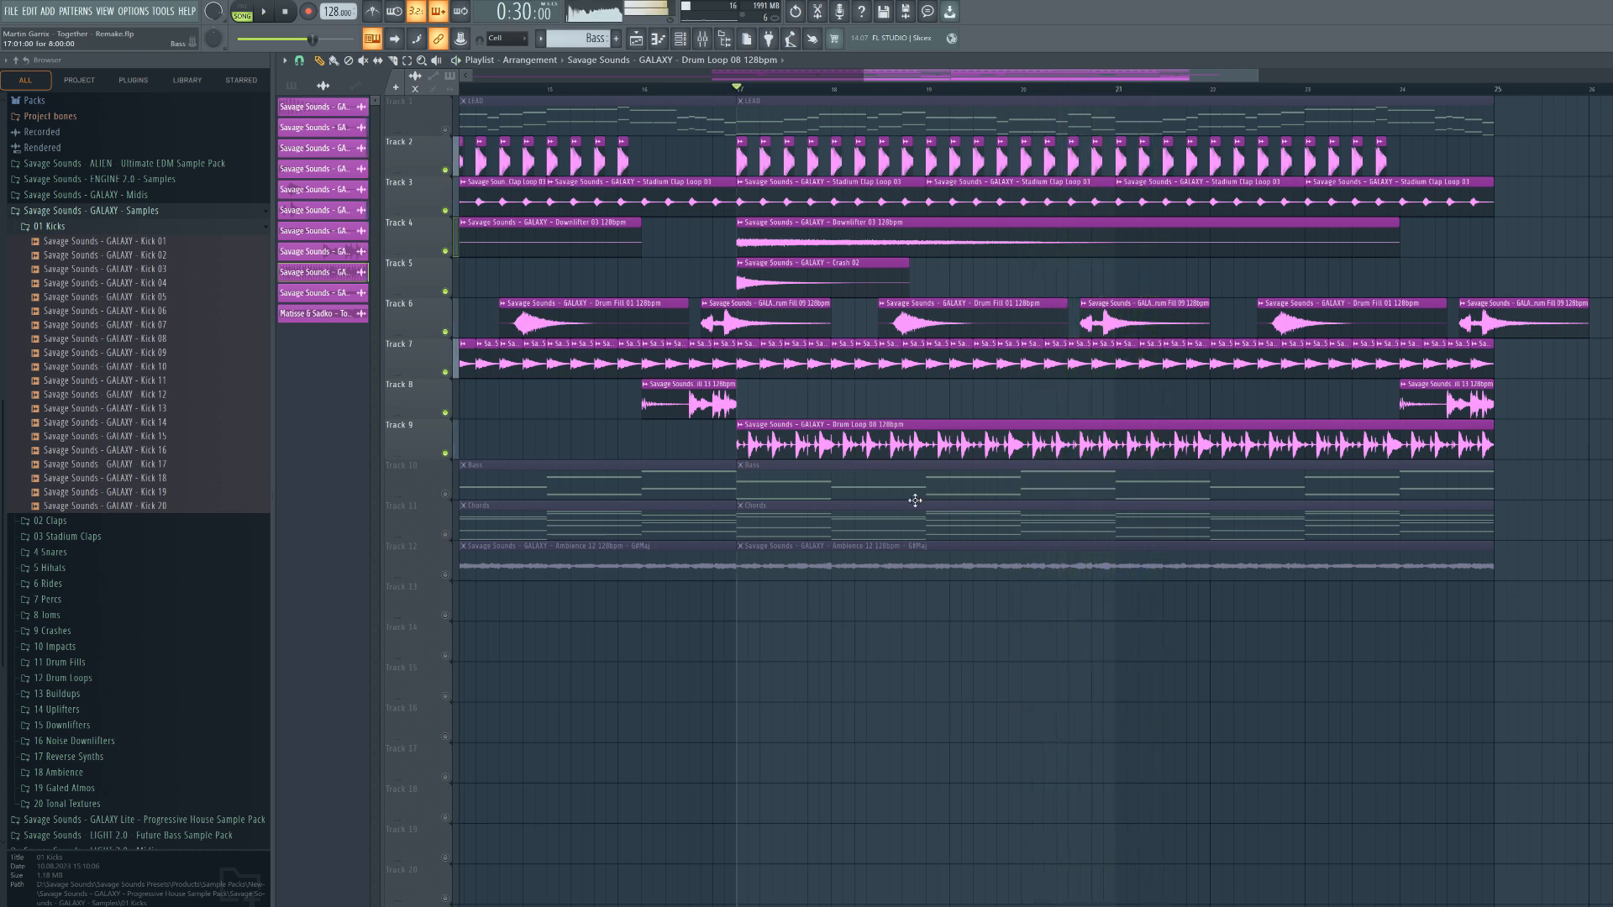
double_click(639, 563)
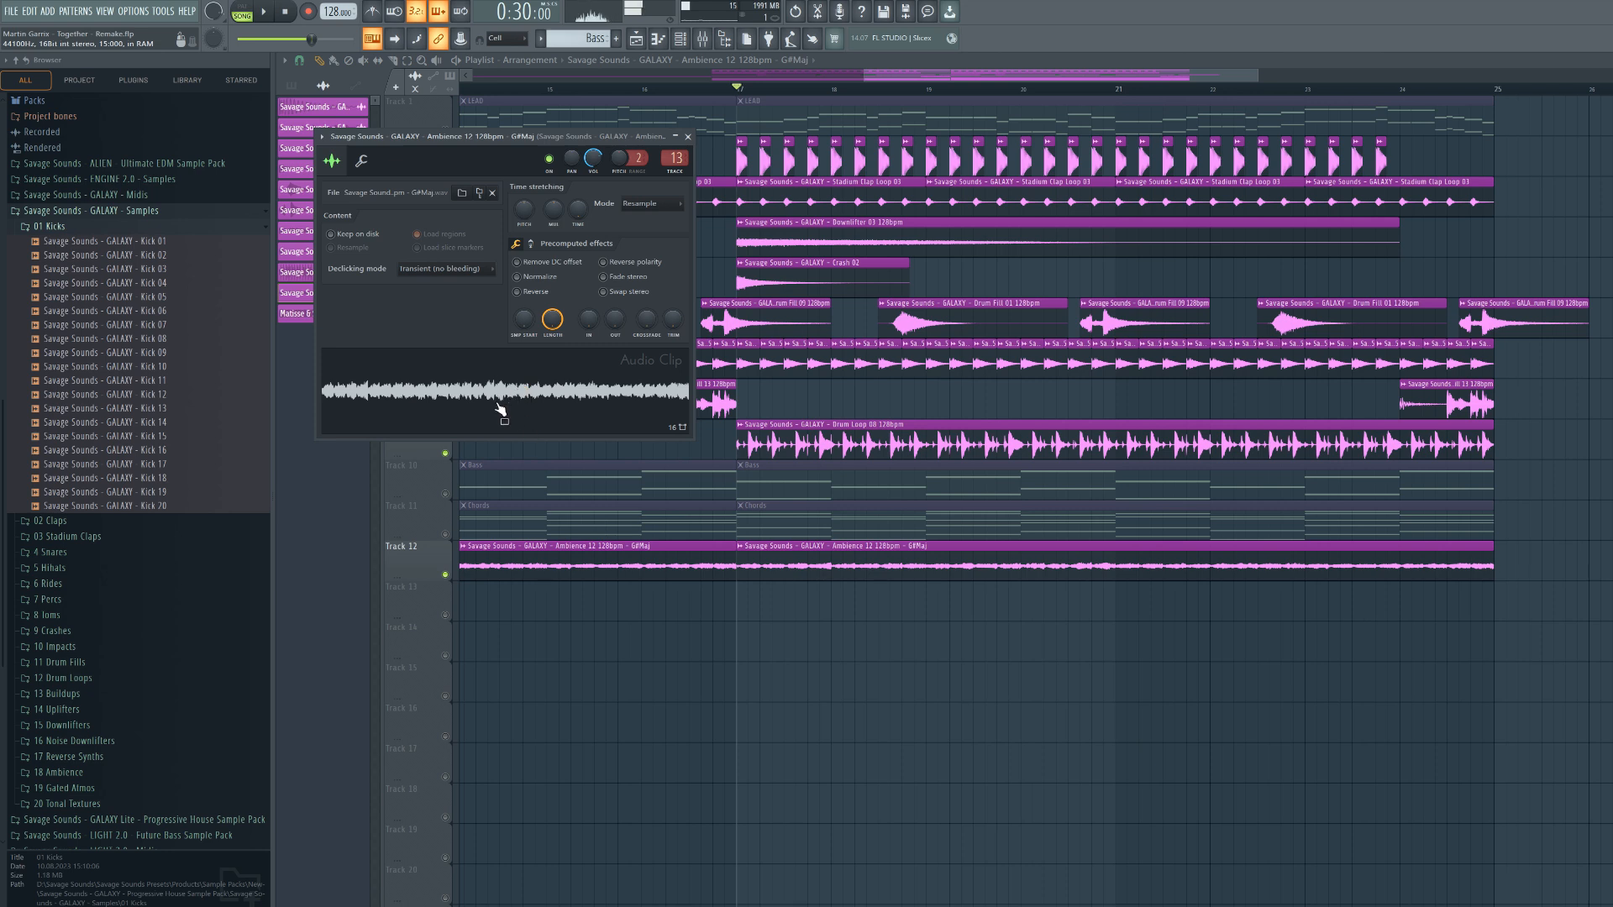
left_click(688, 136)
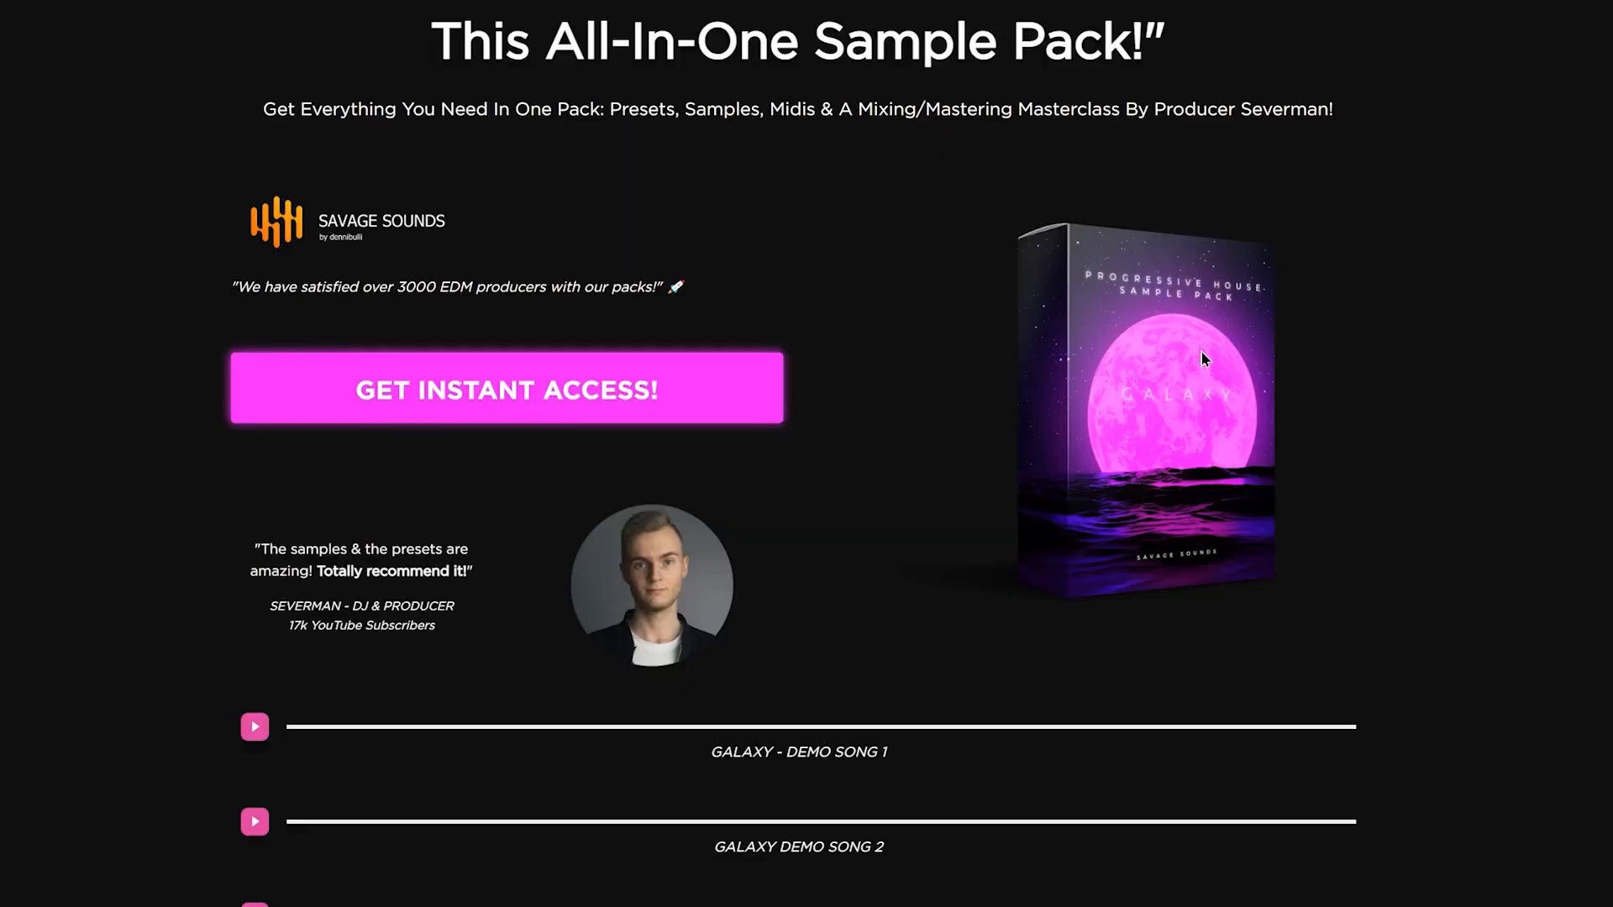
Look through the GALAXY sample pack web page down to its Sylenth1, Serum and Spire presets
scroll(1187, 321, "down", 10)
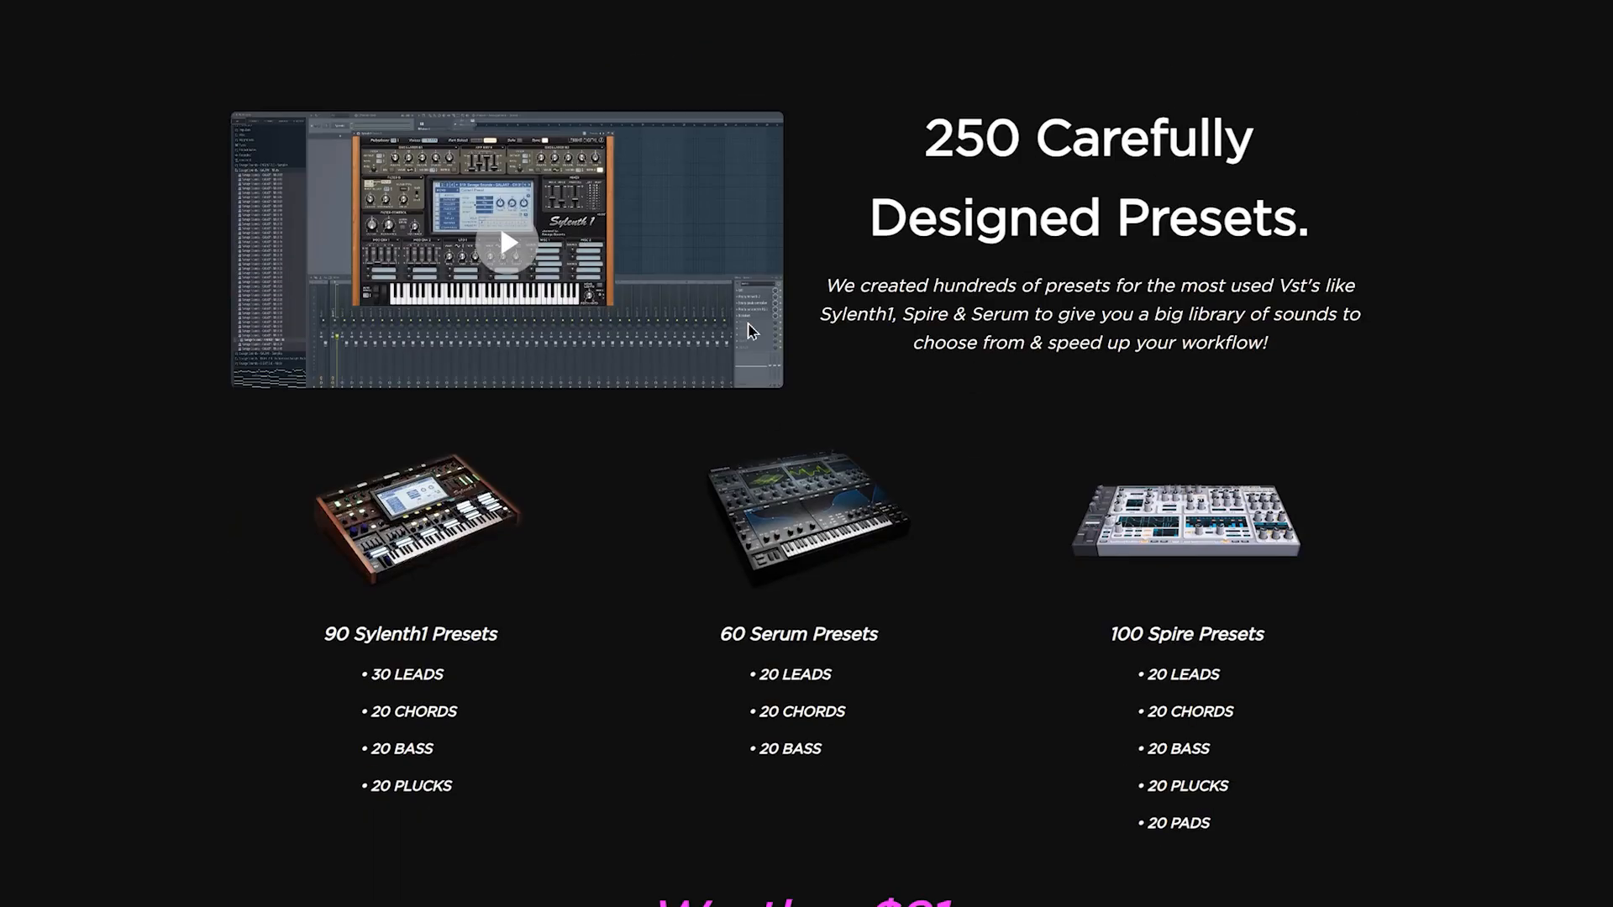
Highlight the "250 Carefully Designed Presets." heading on the GALAXY page, then clear the selection
left_click_drag(941, 127, 1294, 130)
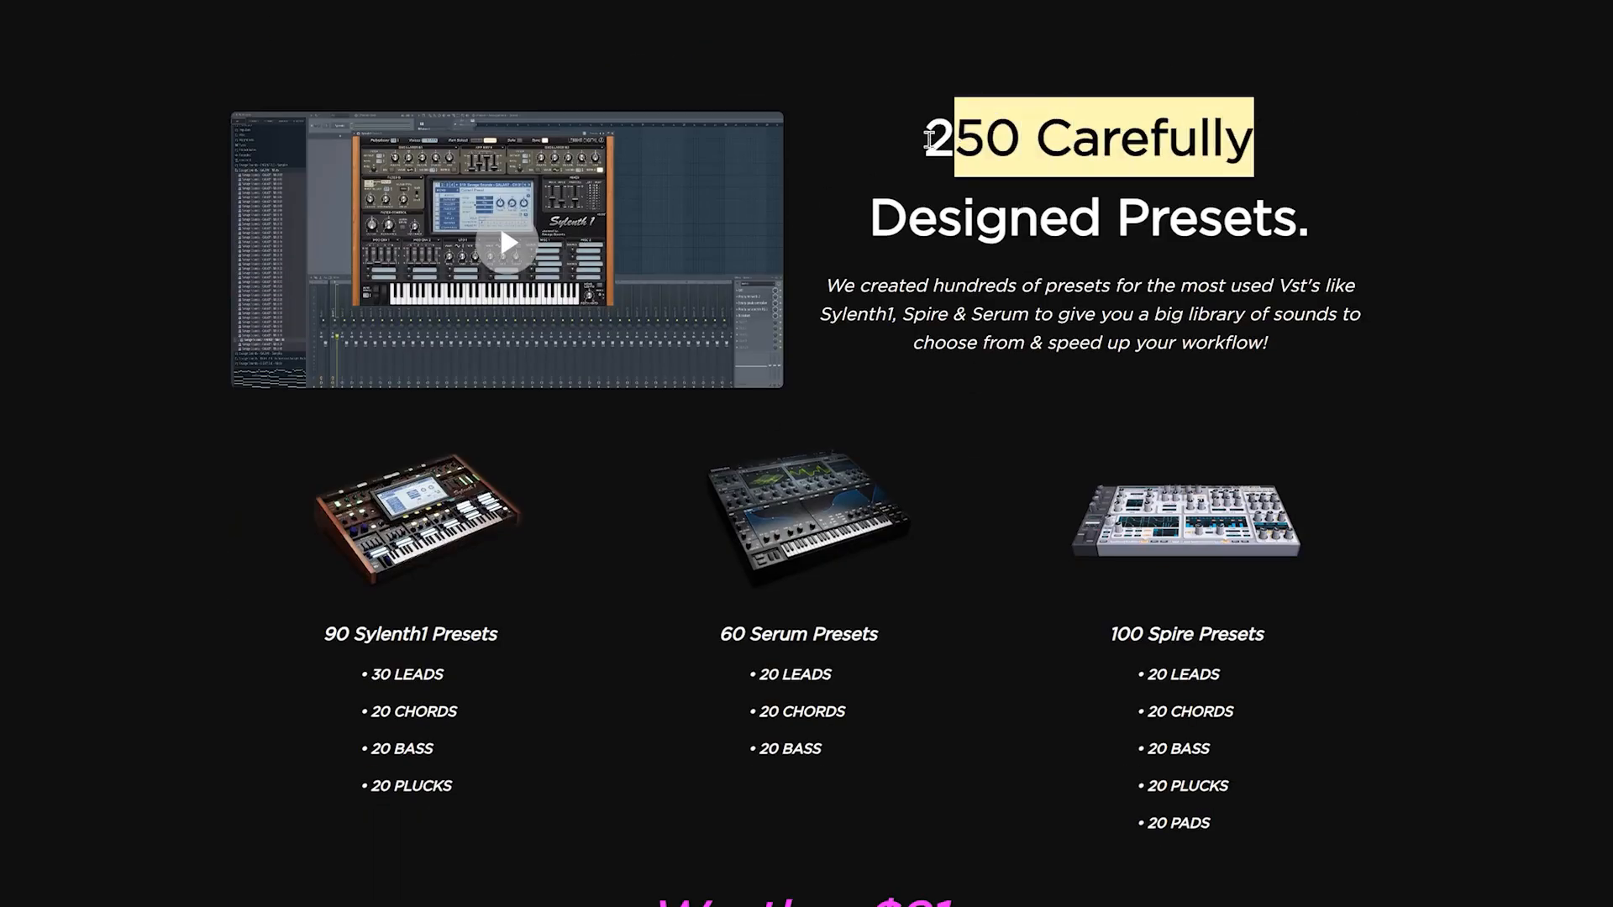
left_click(1339, 179)
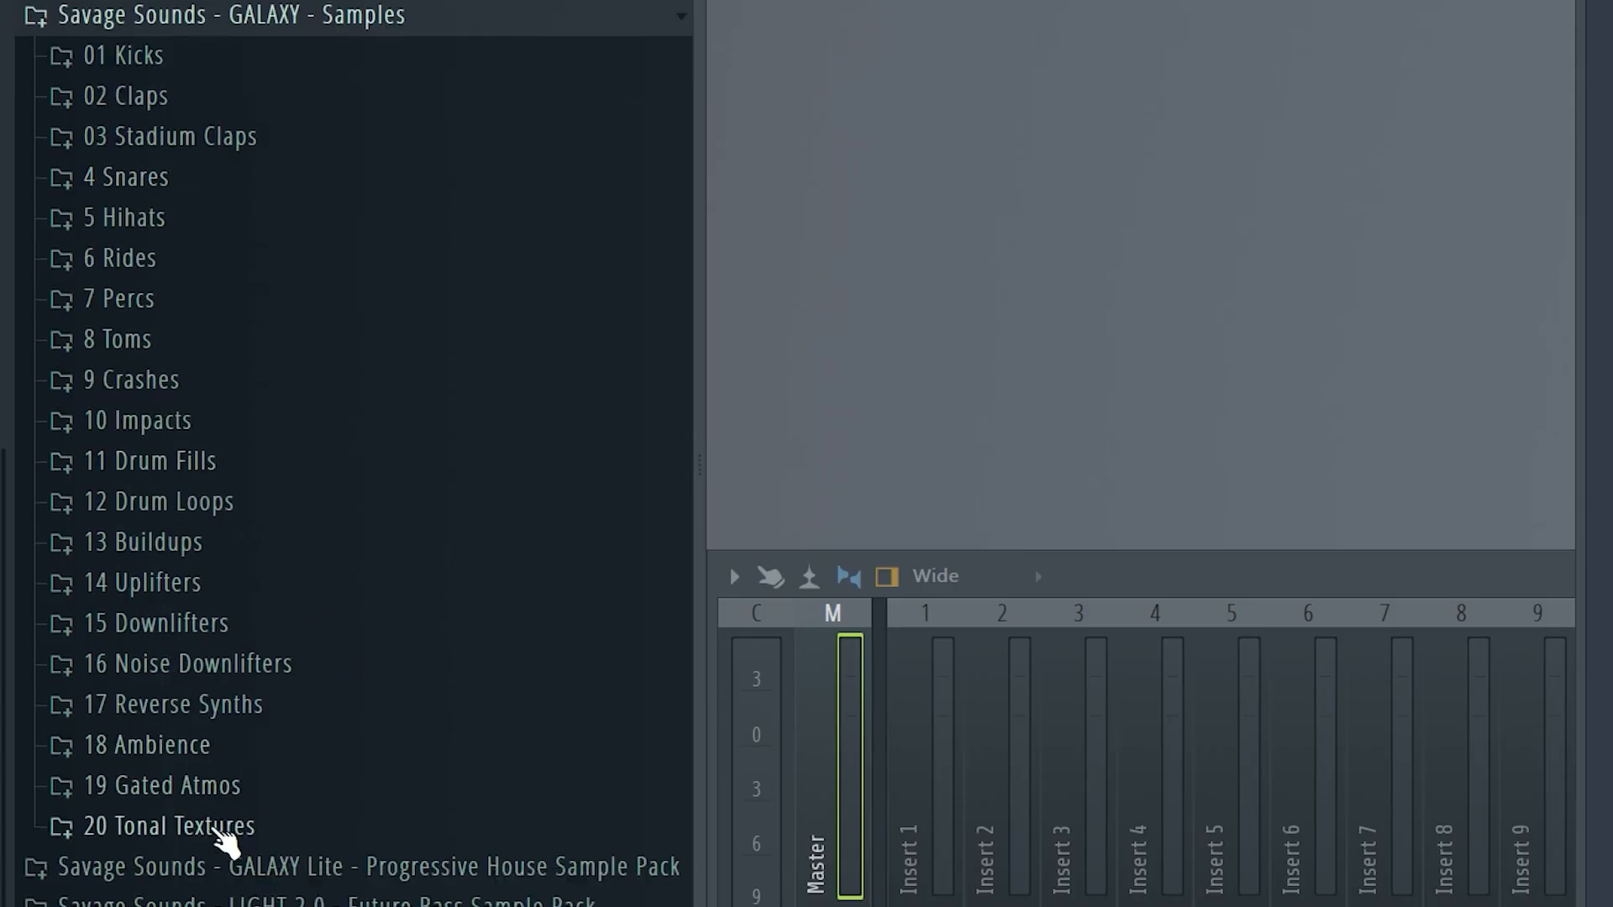
Switch to FL Studio and browse the GALAXY sample folders upward from 20 Tonal Textures through 18 Ambience and 15 Downlifters to 14 Uplifters
left_click(220, 830)
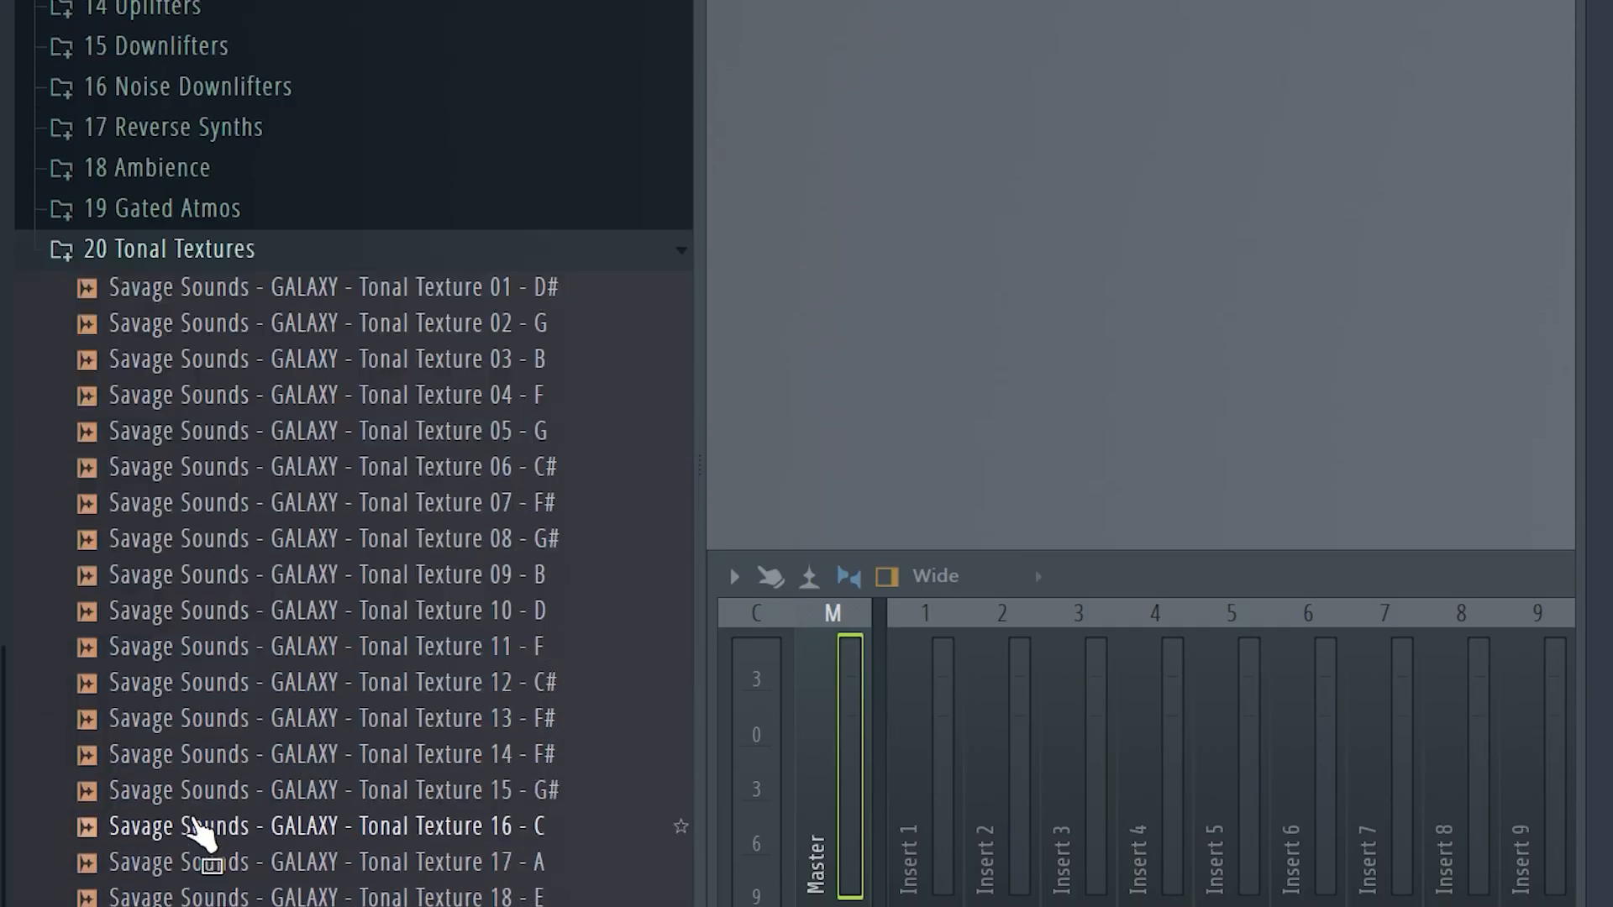
left_click(225, 67)
left_click(222, 29)
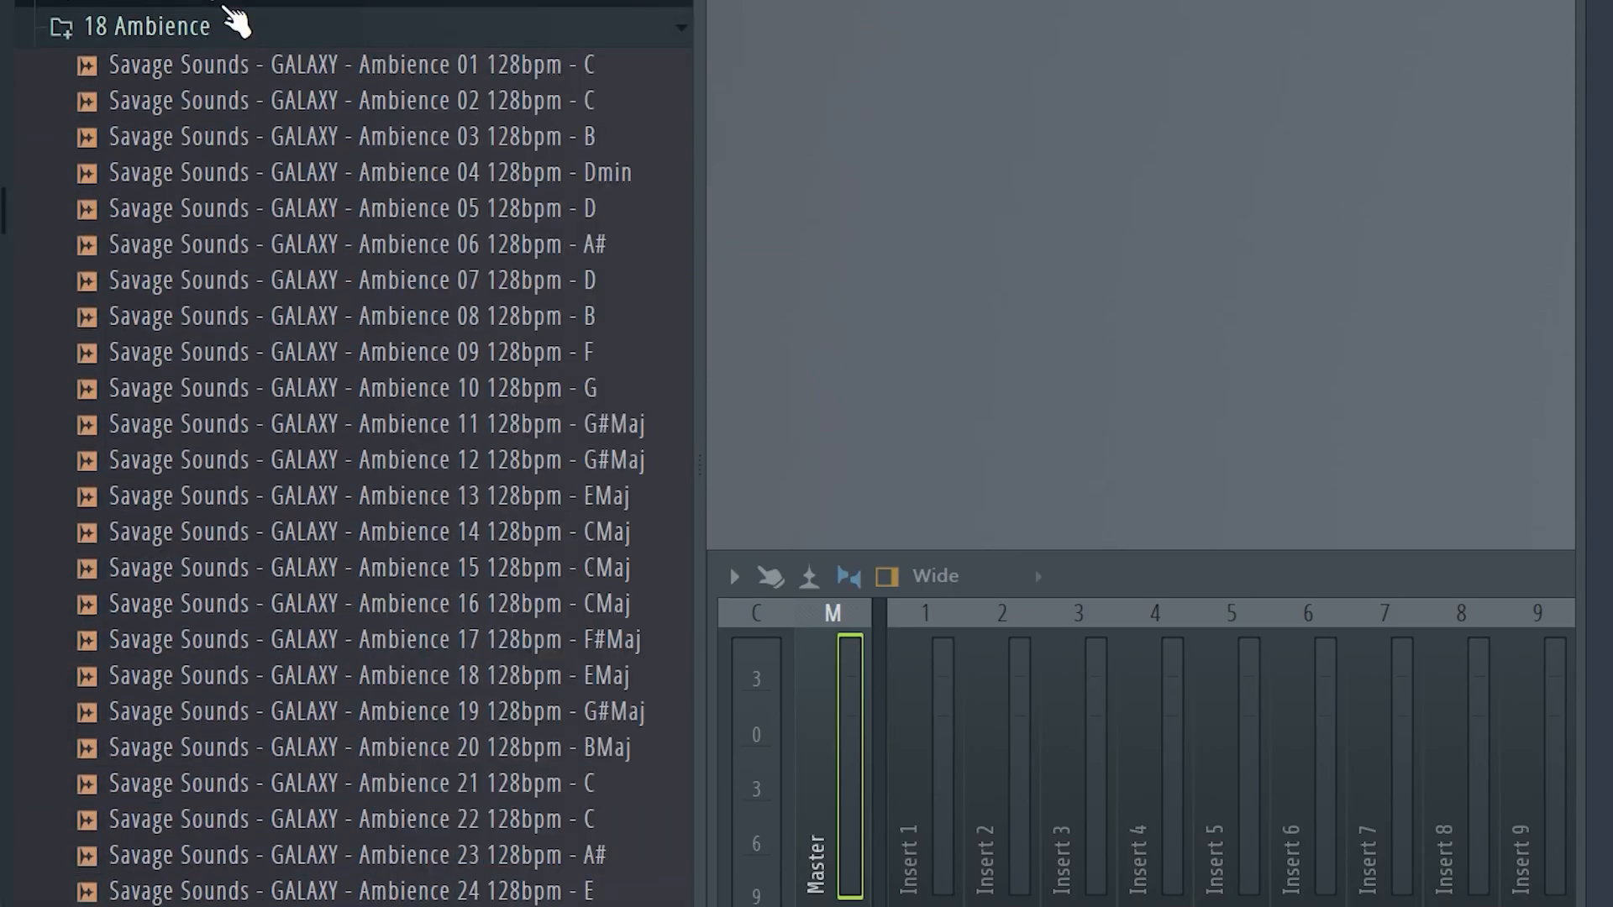
left_click(236, 20)
left_click(241, 538)
left_click(225, 494)
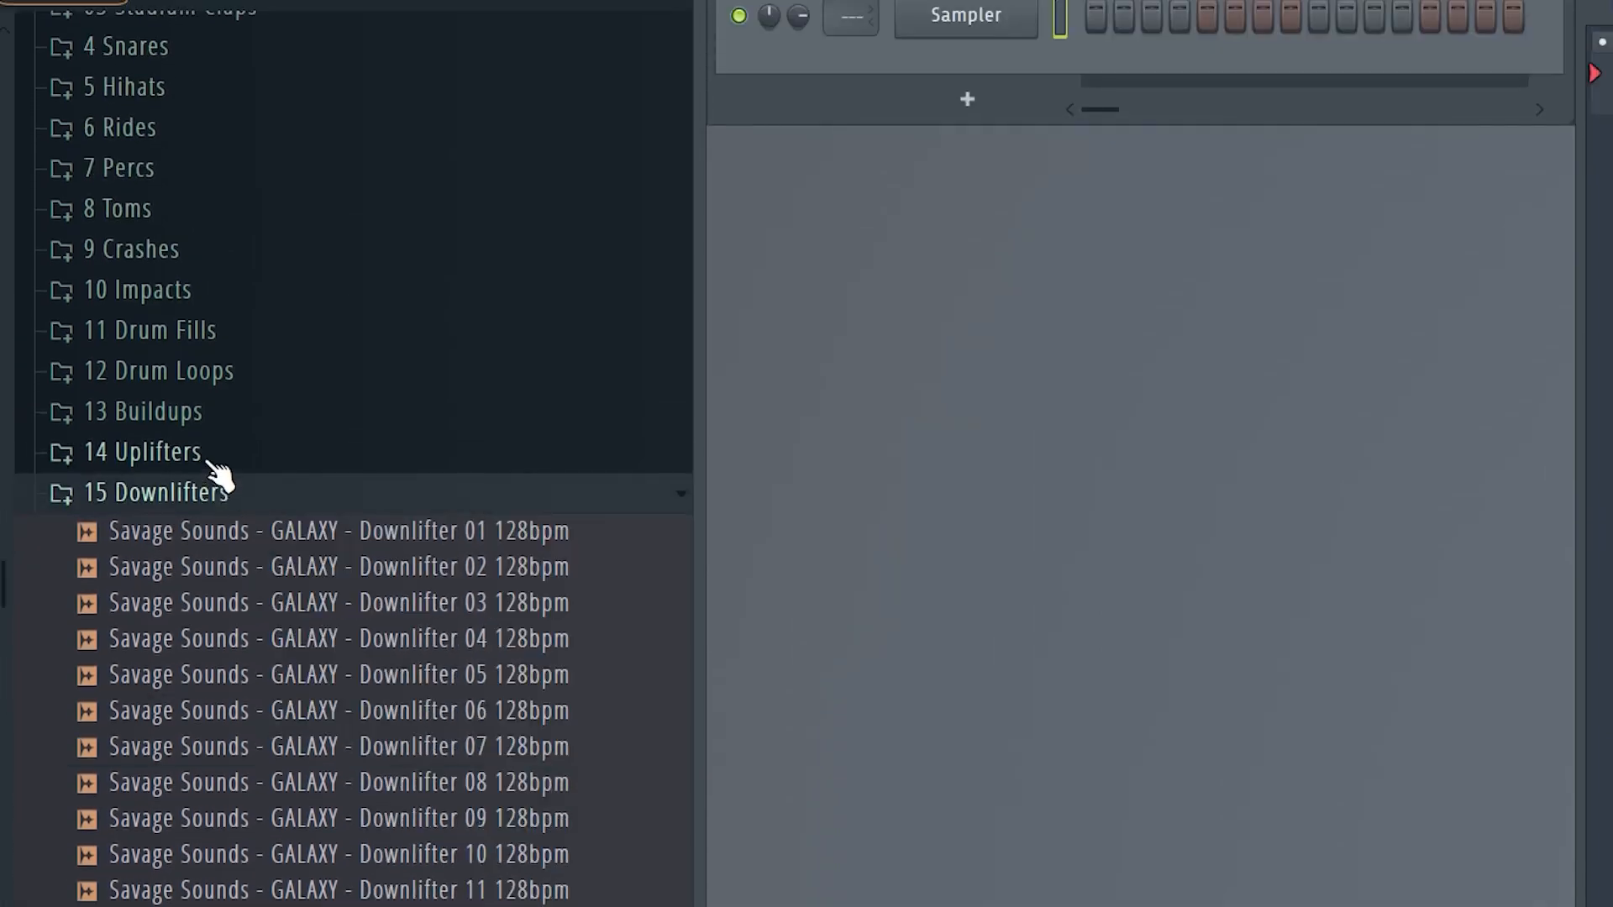
left_click(215, 449)
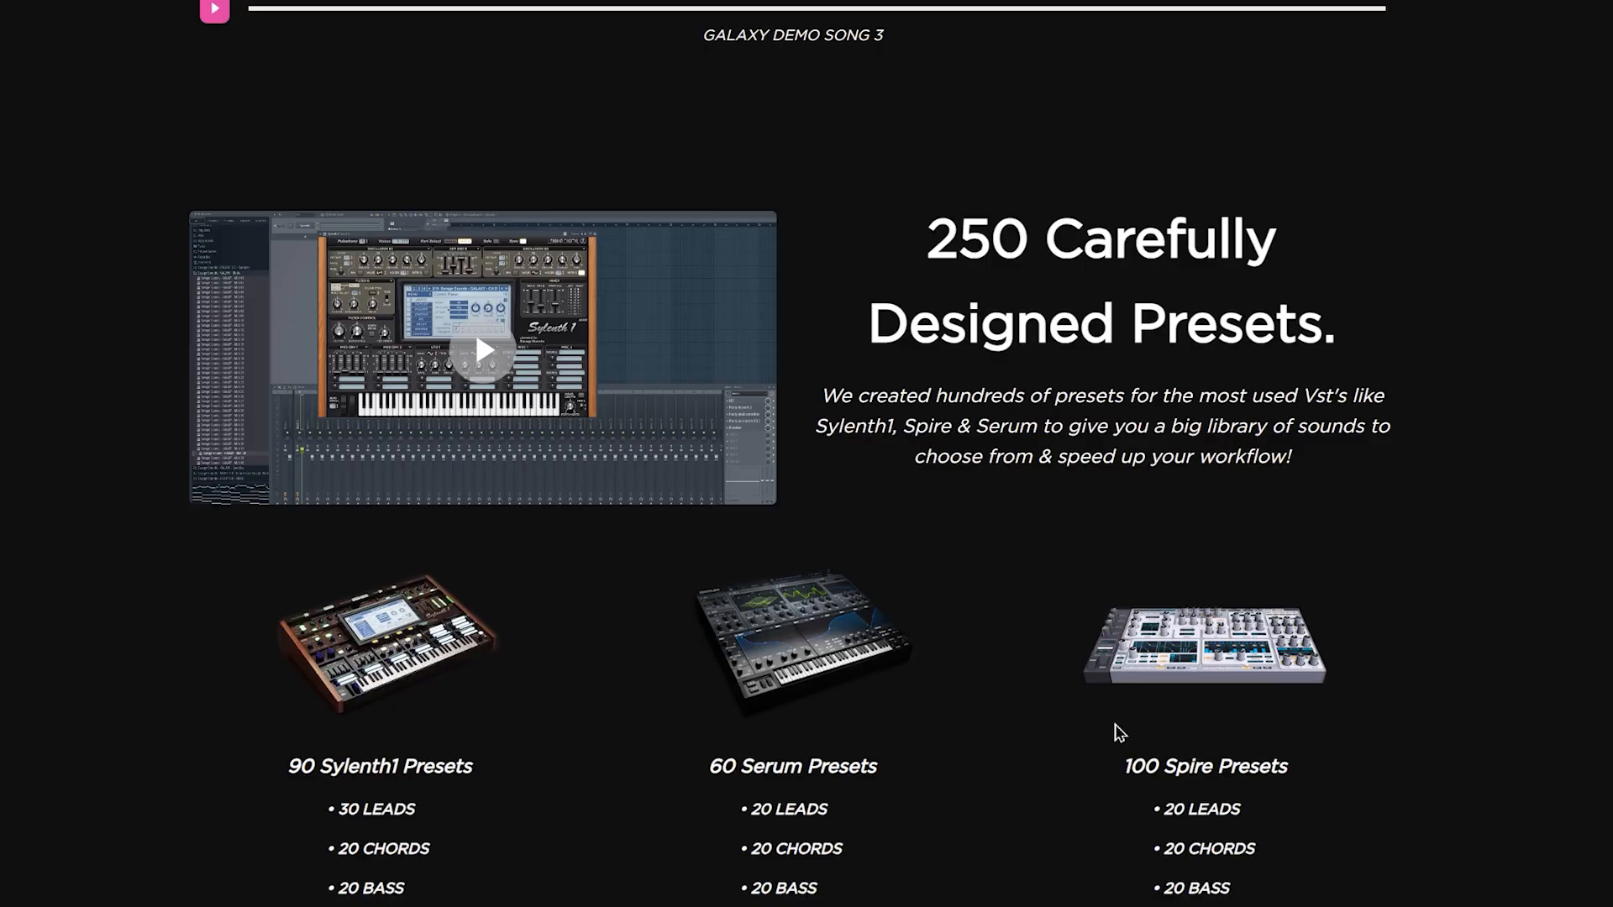
Return to the GALAXY web page and examine the masterclass offered as BONUS #1, highlighting its heading
scroll(1100, 724, "down", 5)
scroll(1076, 717, "down", 5)
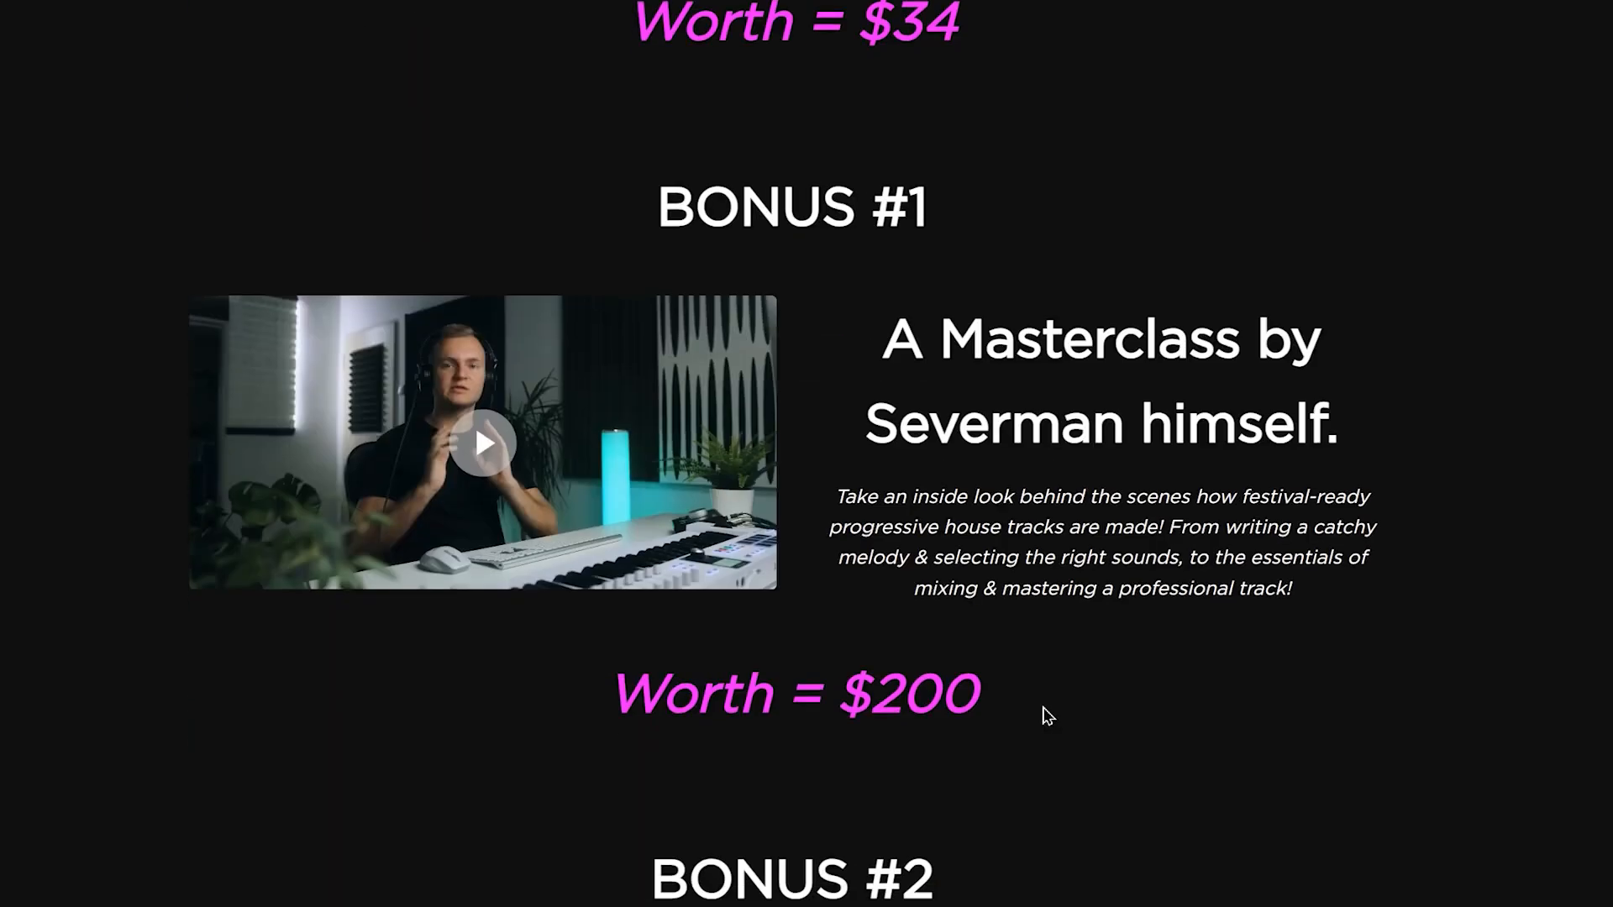
scroll(857, 670, "up", 1)
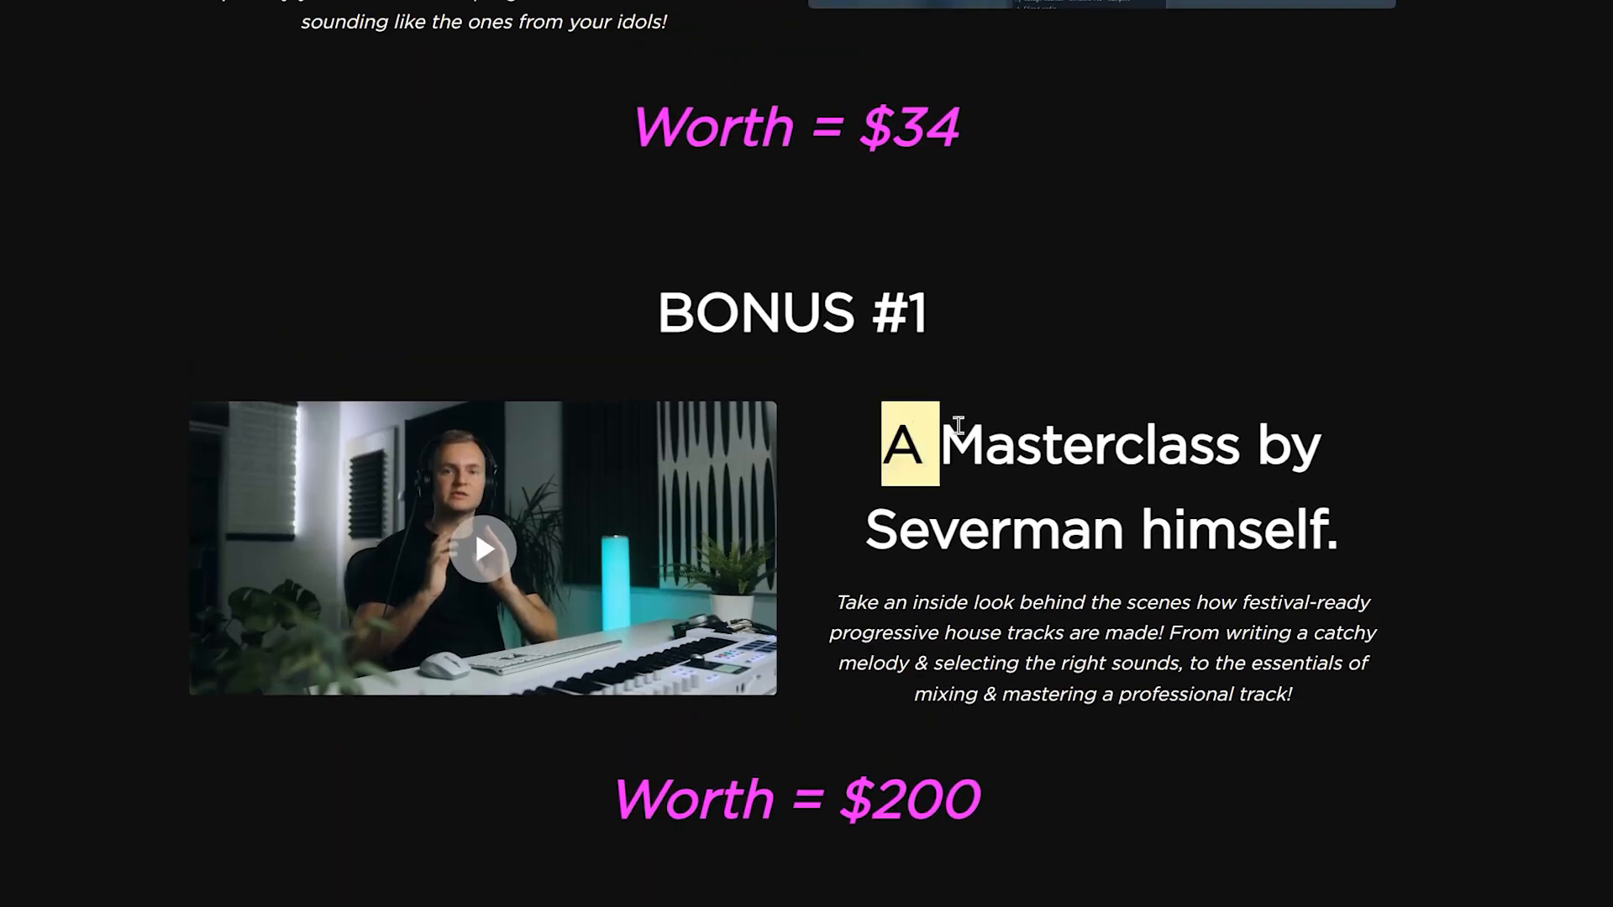
left_click_drag(958, 425, 1296, 423)
left_click_drag(888, 512, 1249, 532)
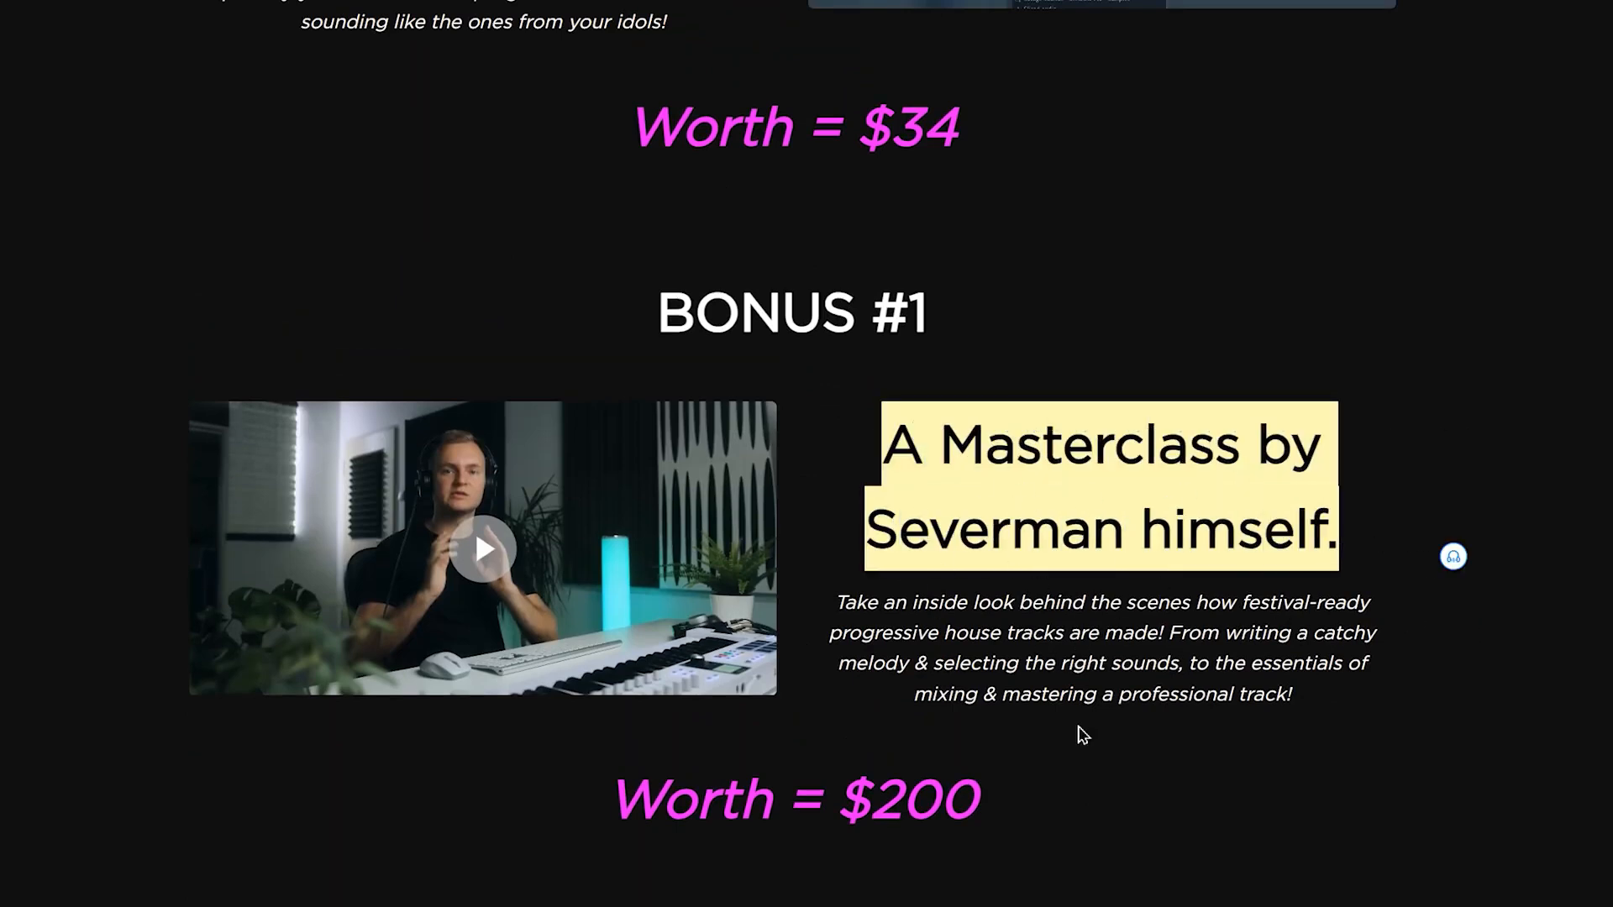
left_click(1082, 735)
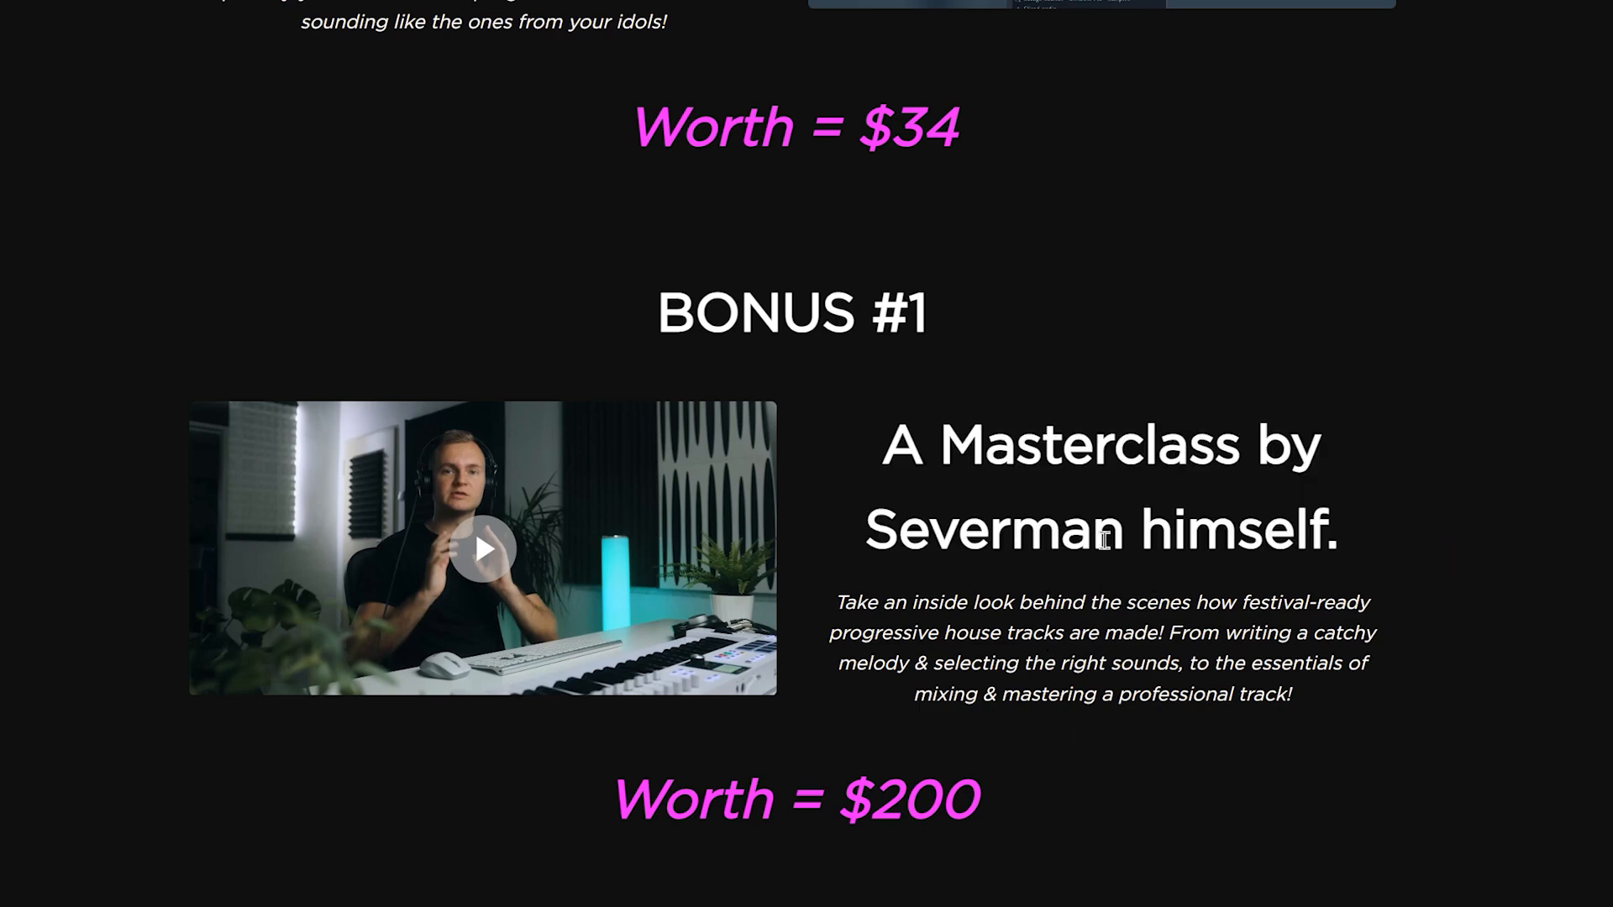